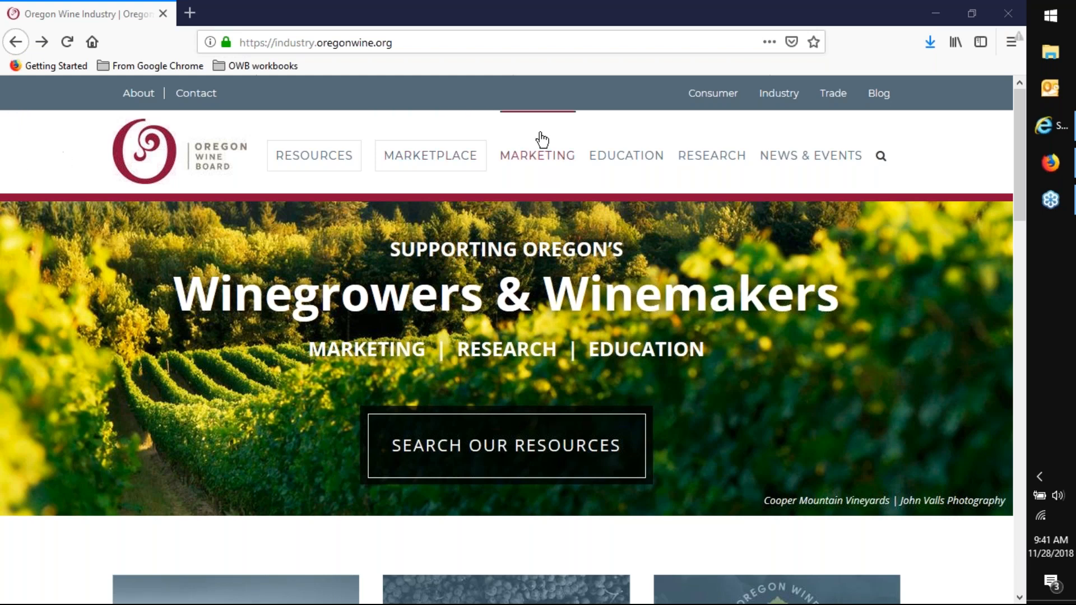
- Open the Oregon Wine Profit Planner page from the site's education section and go to its login page
{"action": "mouse_move", "coordinate": [624, 154]}
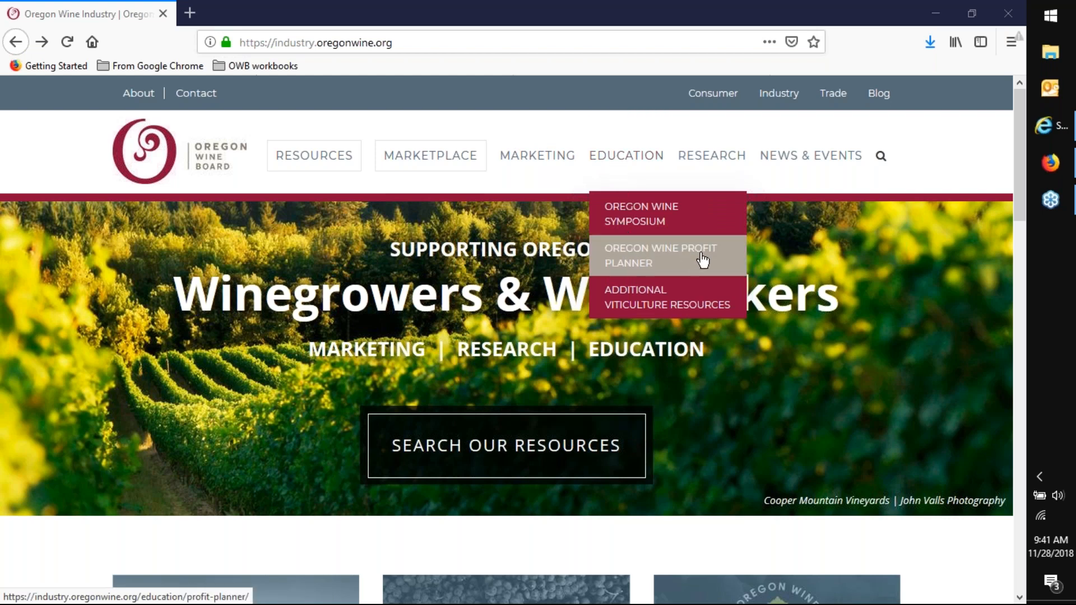
{"action": "left_click", "coordinate": [645, 261]}
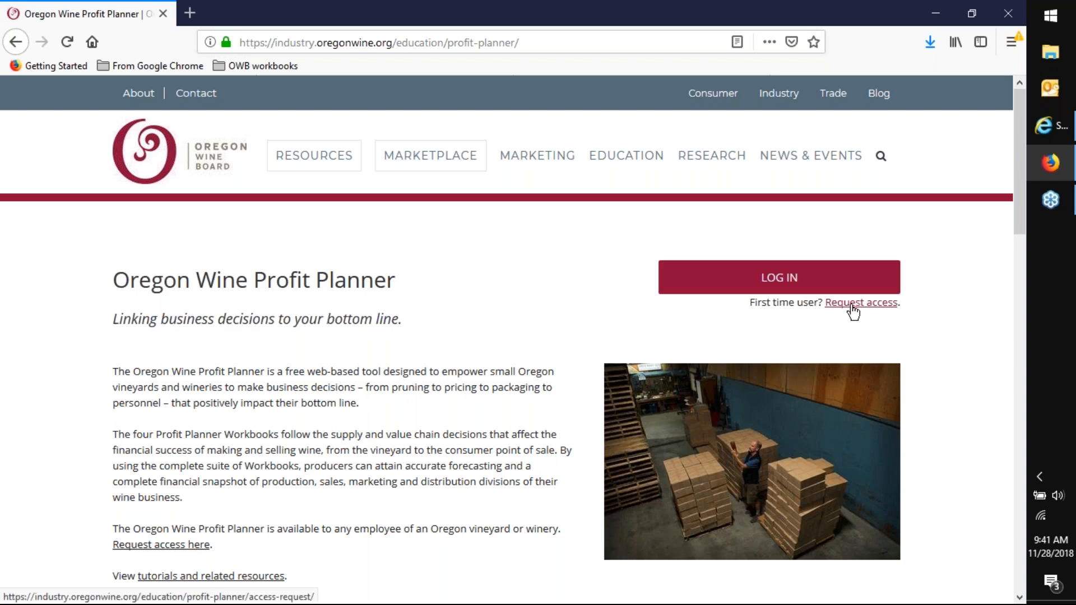
{"action": "left_click", "coordinate": [790, 278]}
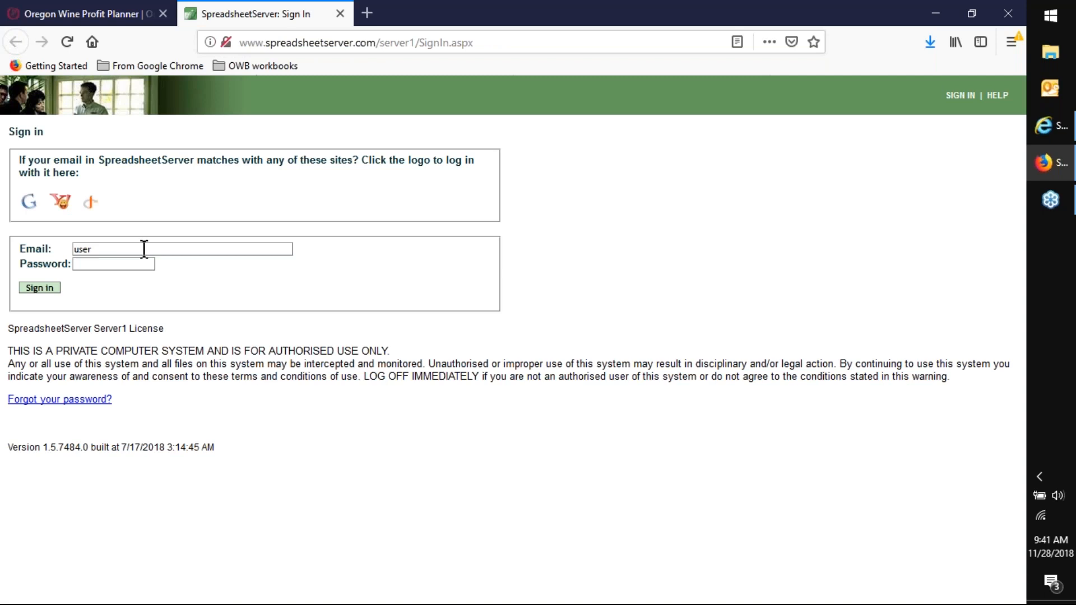
- Sign in with the saved administrator account, filling in its e-mail and password
{"action": "left_click", "coordinate": [98, 248]}
{"action": "double_click", "coordinate": [98, 249]}
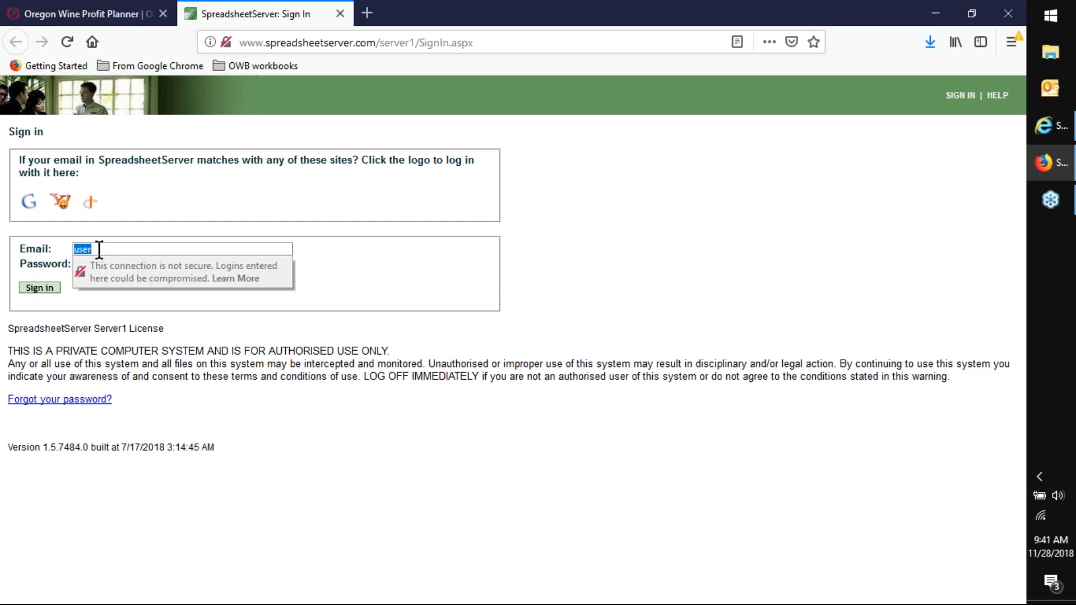
{"action": "type", "text": "o"}
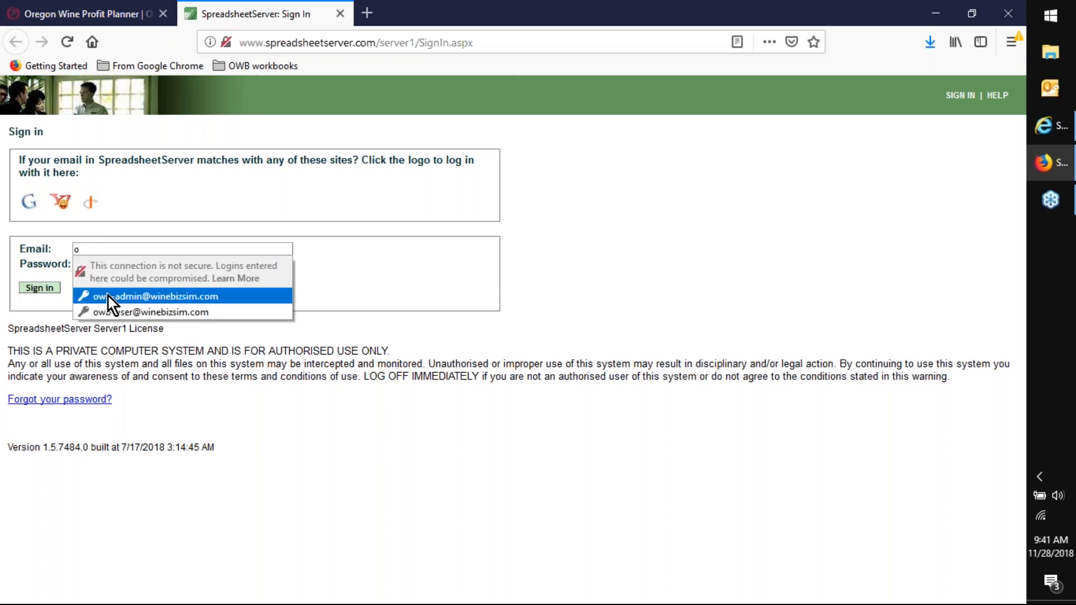
{"action": "left_click", "coordinate": [109, 296]}
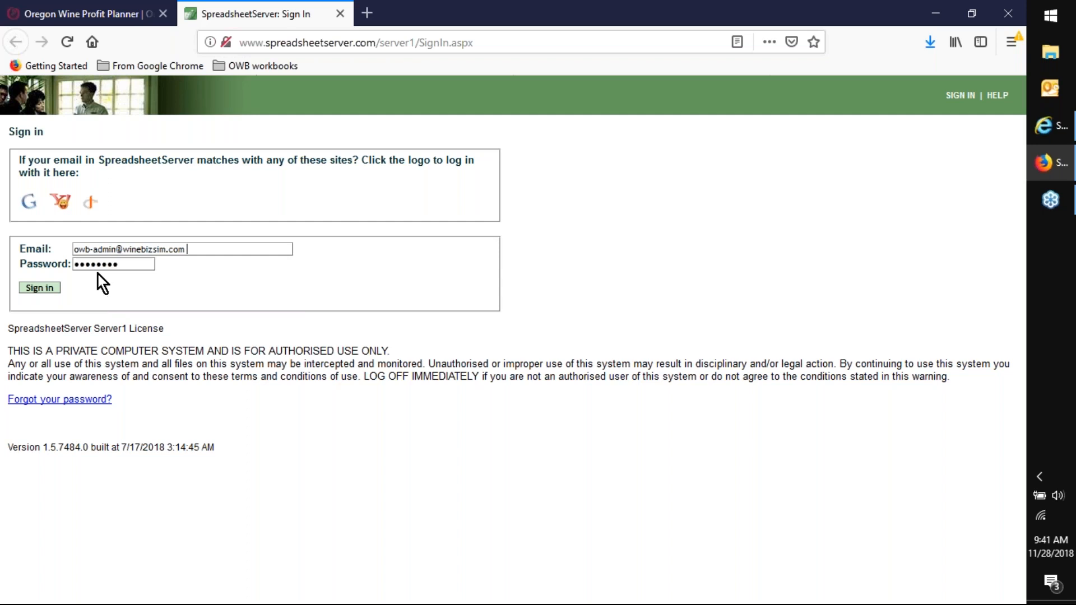
{"action": "left_click", "coordinate": [35, 287]}
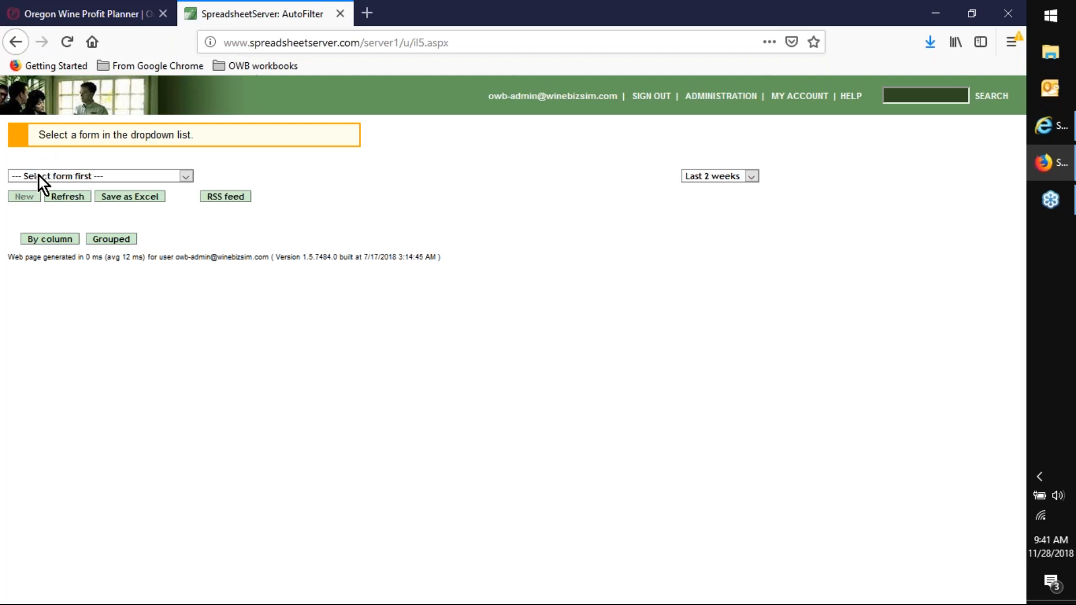
- Create a new form from the Winery Cost Of Goods Workbook
{"action": "left_click", "coordinate": [186, 177]}
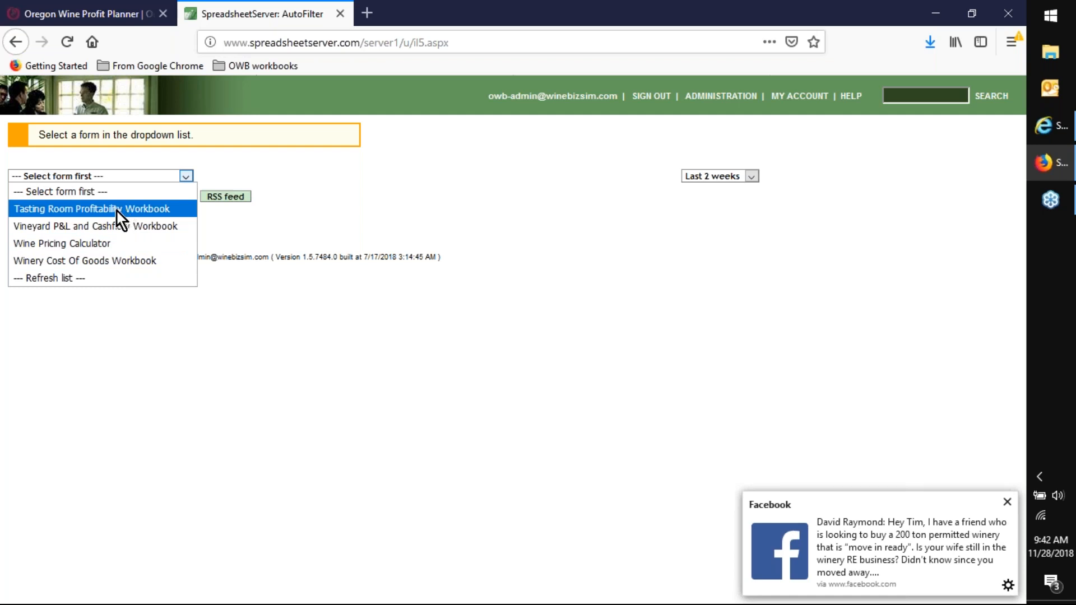
{"action": "left_click", "coordinate": [62, 262]}
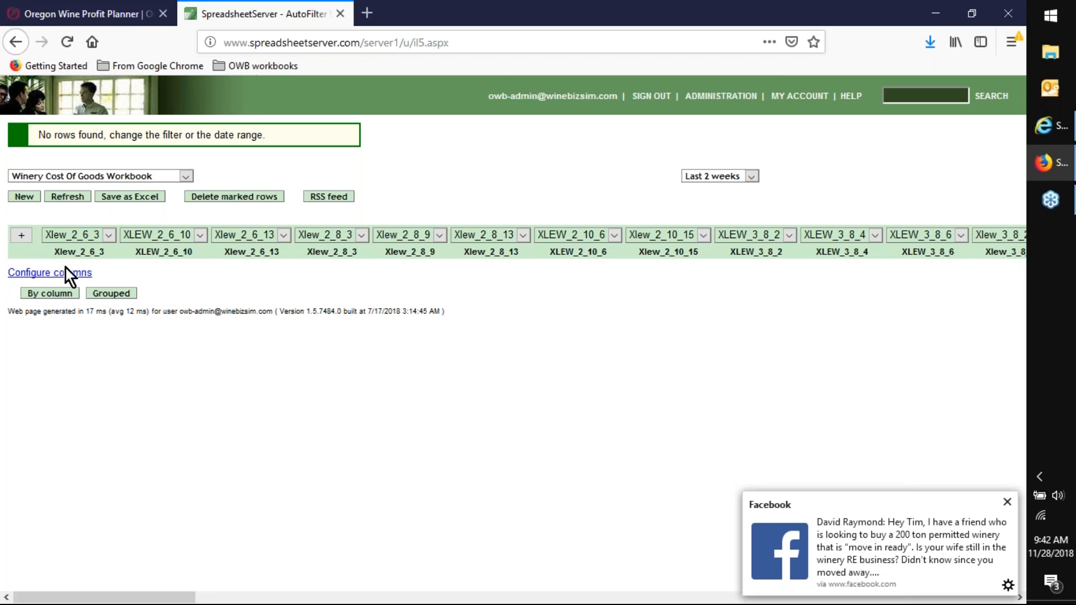
{"action": "left_click", "coordinate": [23, 200]}
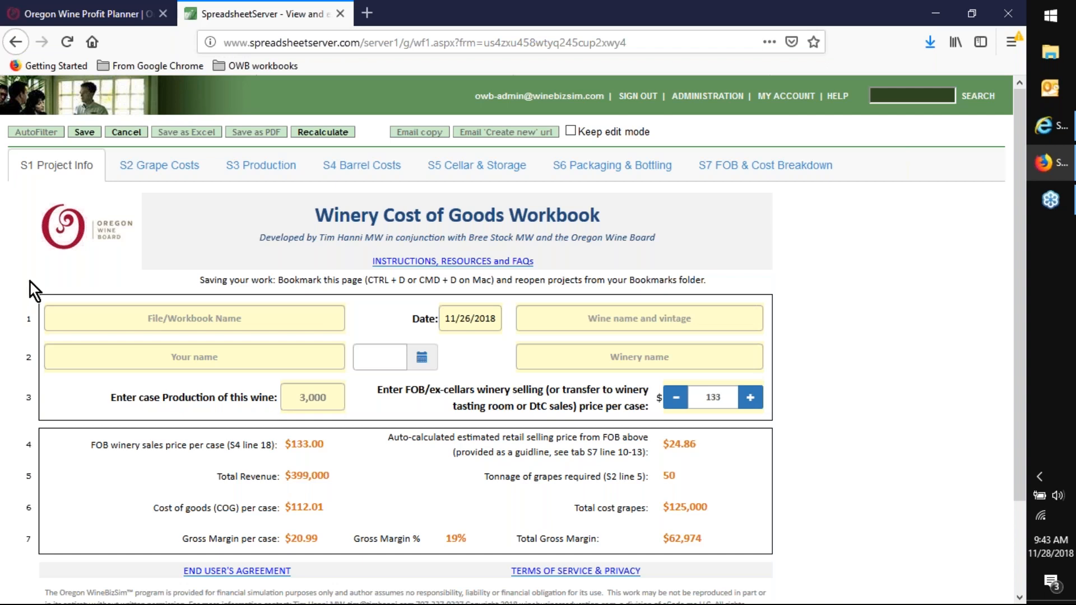
- Bookmark the new workbook page, choosing the OWB workbooks folder for it
{"action": "left_click_drag", "start_coordinate": [644, 43], "coordinate": [207, 66]}
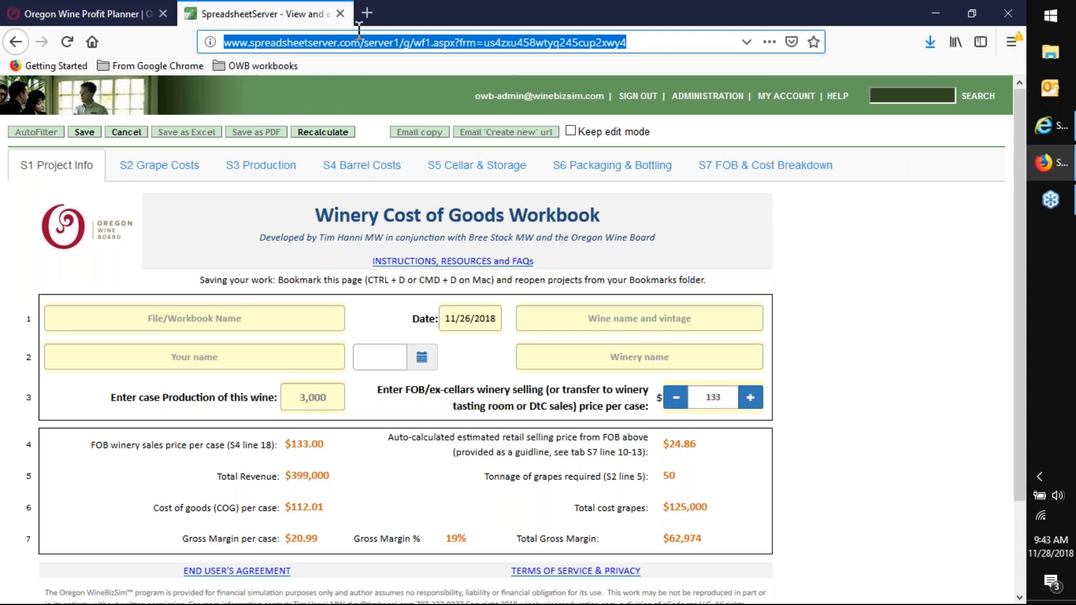
{"action": "left_click", "coordinate": [663, 42]}
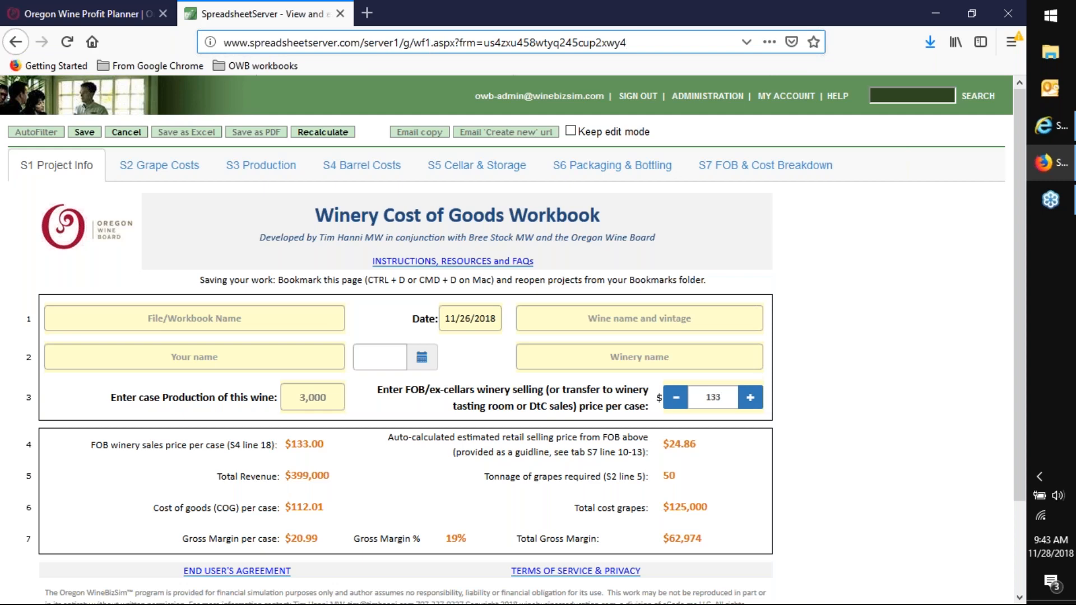
{"action": "key", "text": "ctrl+d"}
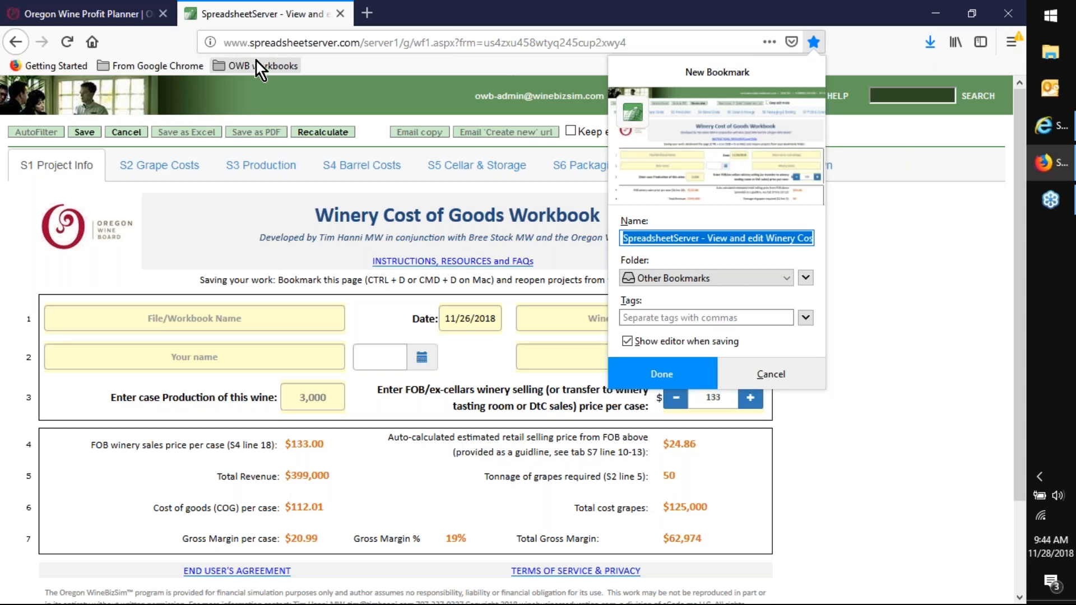
{"action": "left_click", "coordinate": [803, 279]}
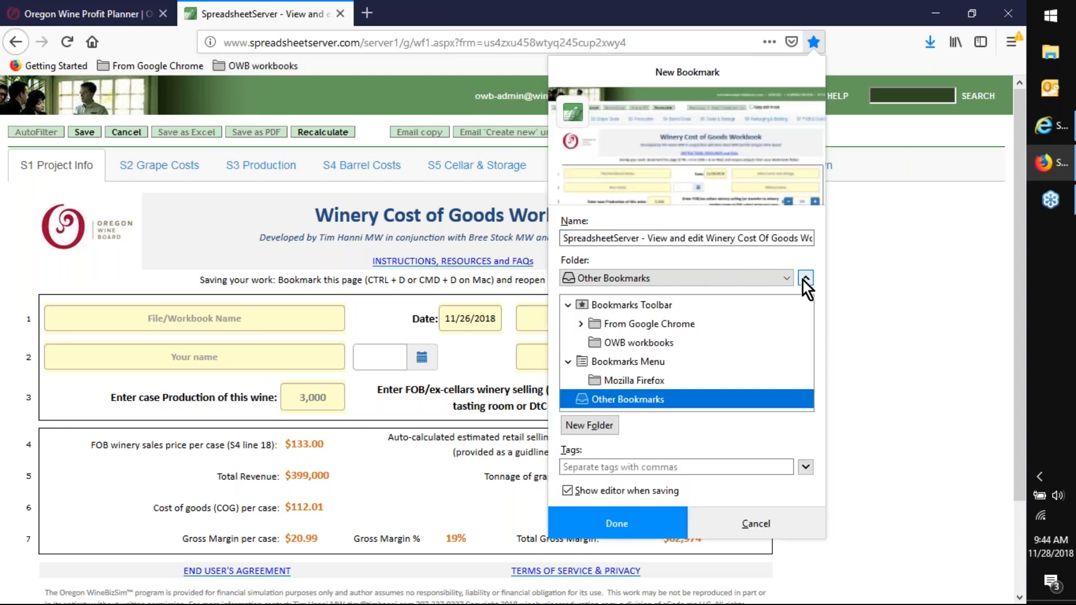
{"action": "left_click", "coordinate": [679, 348]}
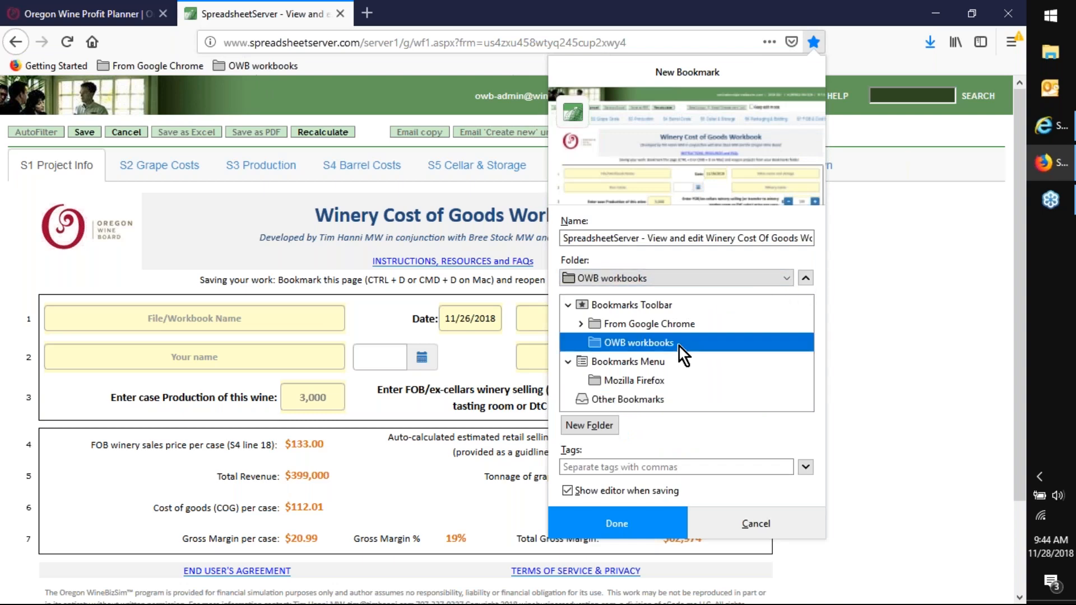
- Name the bookmark "Pinot Noir OWB Demo 11-28-18" and save it
{"action": "double_click", "coordinate": [664, 238]}
{"action": "triple_click", "coordinate": [664, 238]}
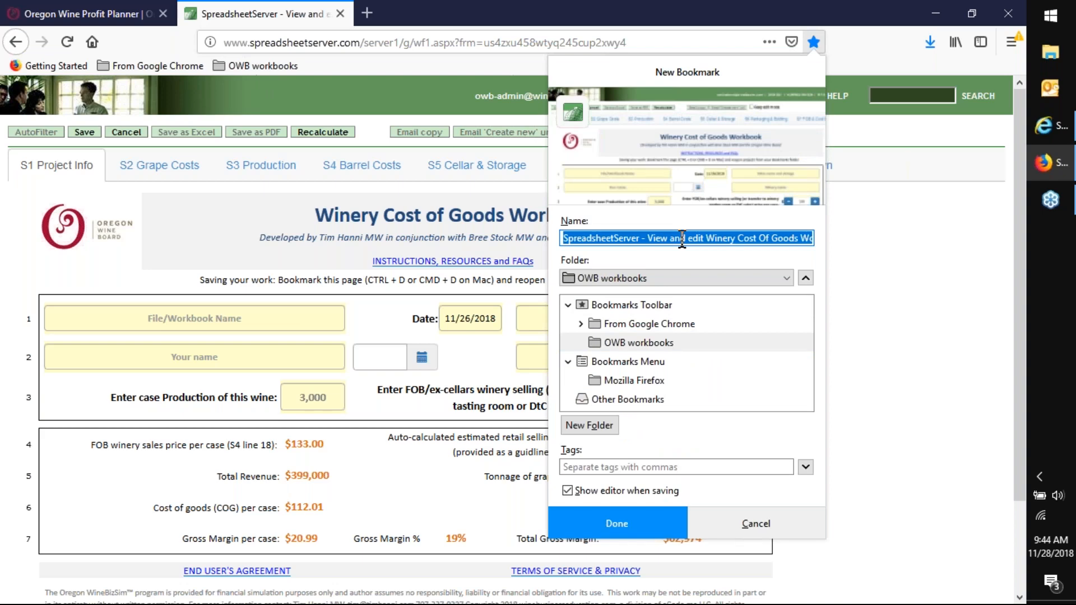
{"action": "type", "text": "Pinot"}
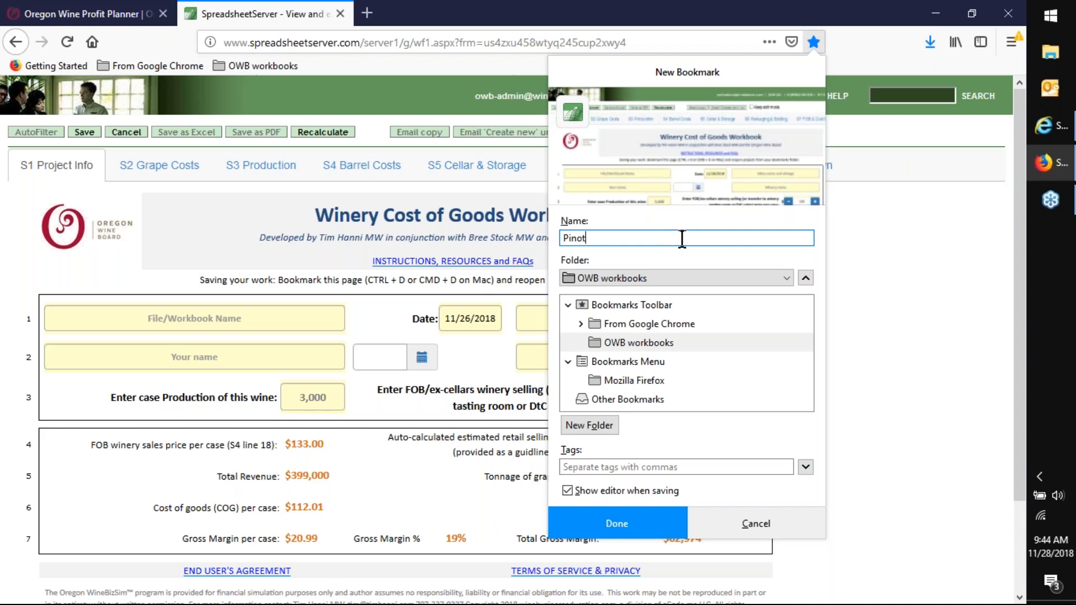
{"action": "type", "text": " Noir OWB Demo 11-28-18"}
{"action": "left_click", "coordinate": [631, 527]}
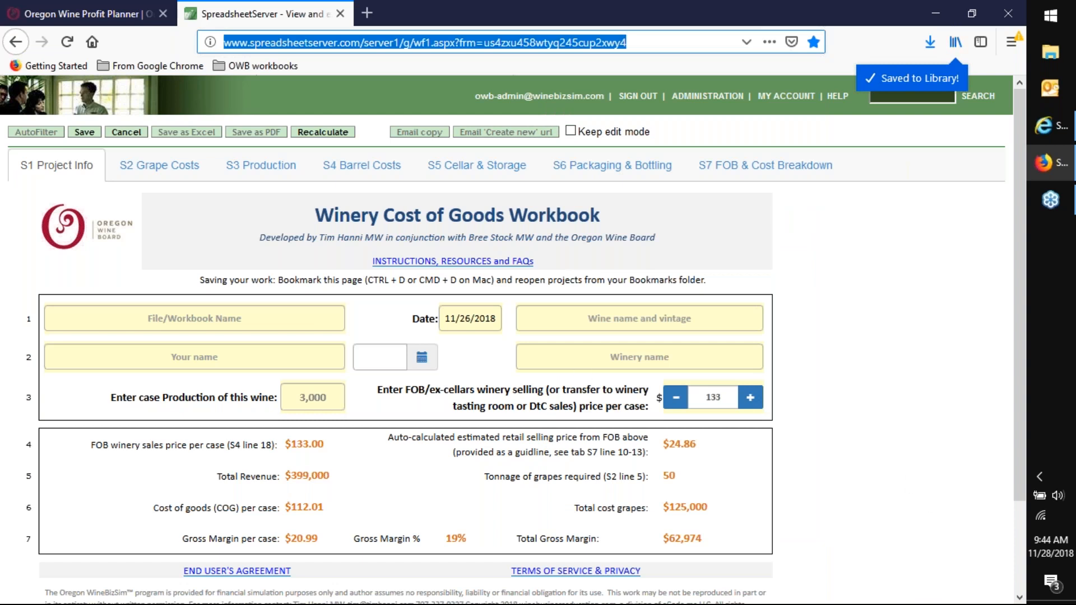
- Reopen the workbook through the Pinot Noir OWB Demo 11-28-18 bookmark in the OWB workbooks folder
{"action": "left_click", "coordinate": [234, 66]}
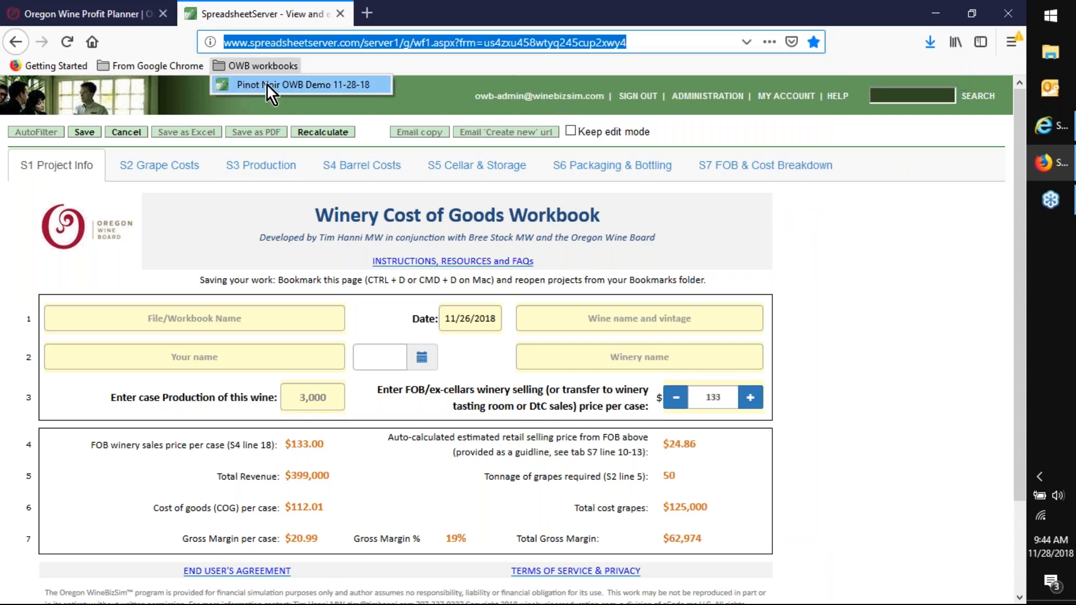
{"action": "left_click", "coordinate": [272, 68]}
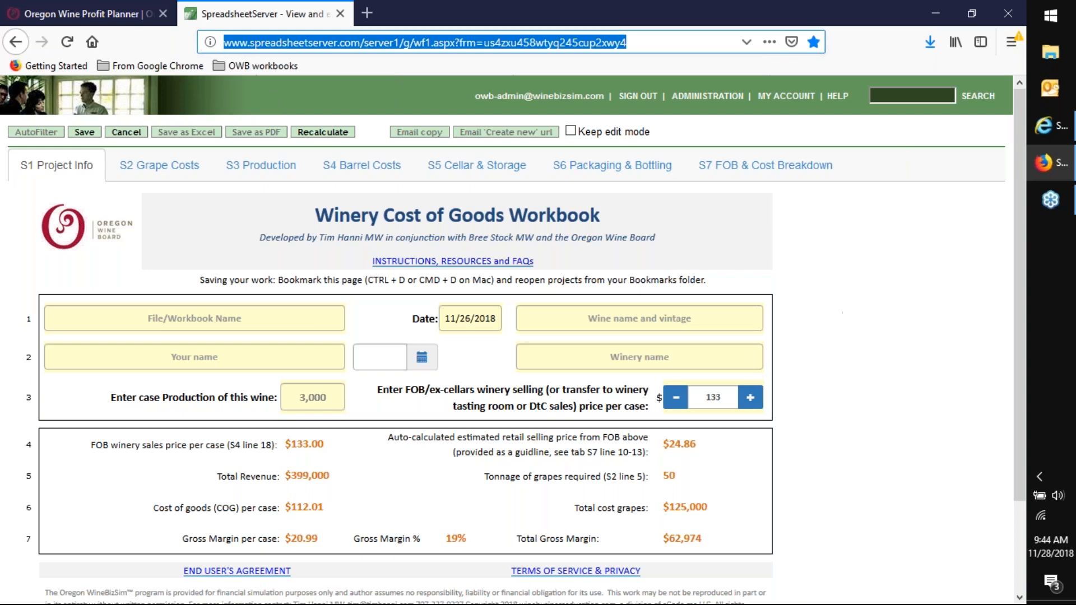
{"action": "left_click", "coordinate": [246, 69]}
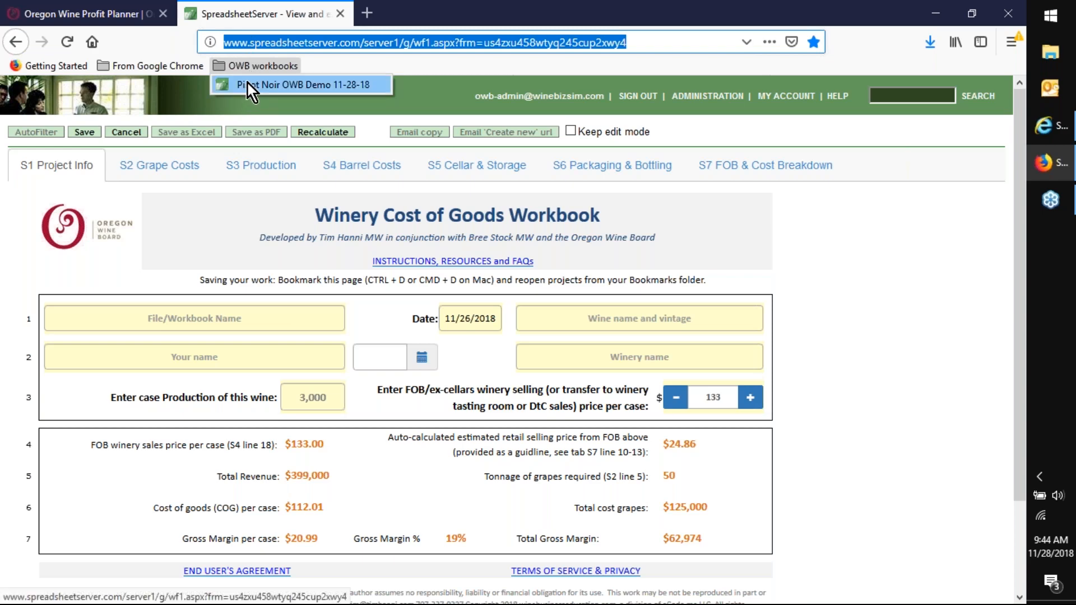
{"action": "left_click", "coordinate": [248, 84]}
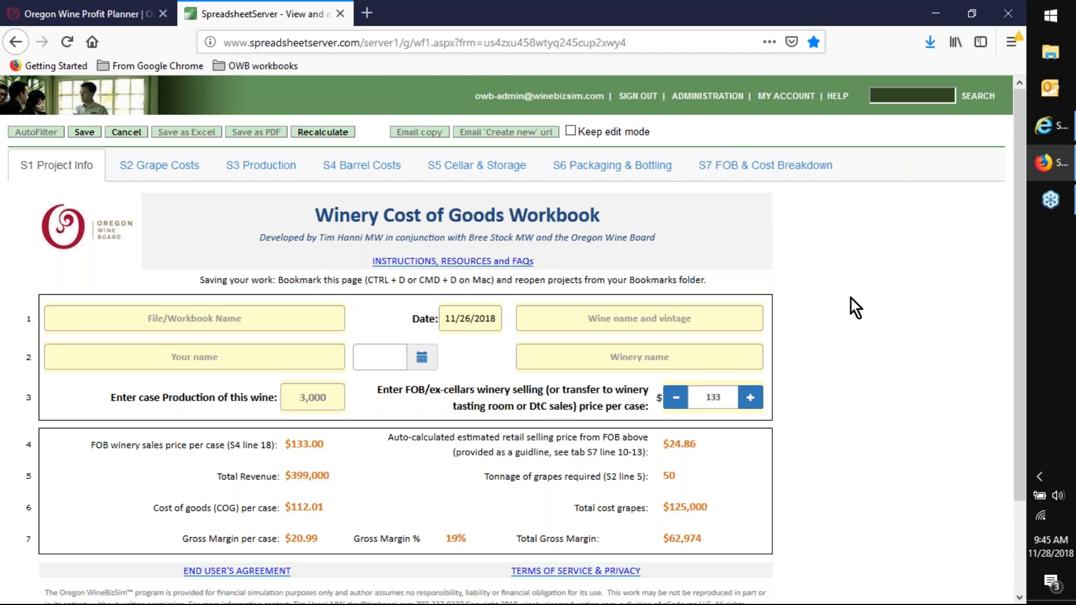
{"action": "left_click_drag", "start_coordinate": [627, 42], "coordinate": [219, 47]}
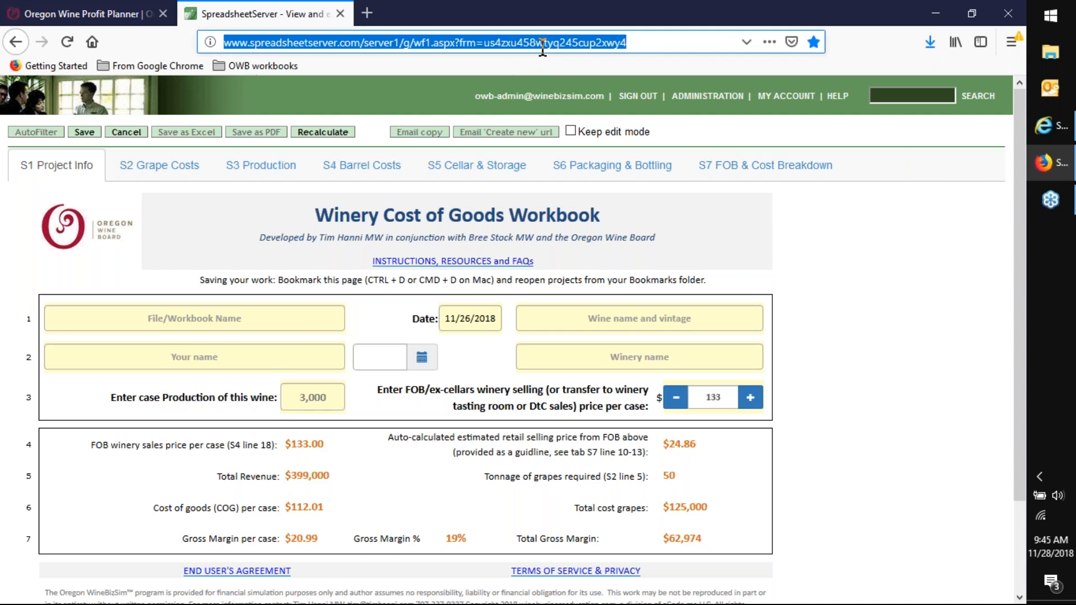
{"action": "left_click", "coordinate": [883, 250]}
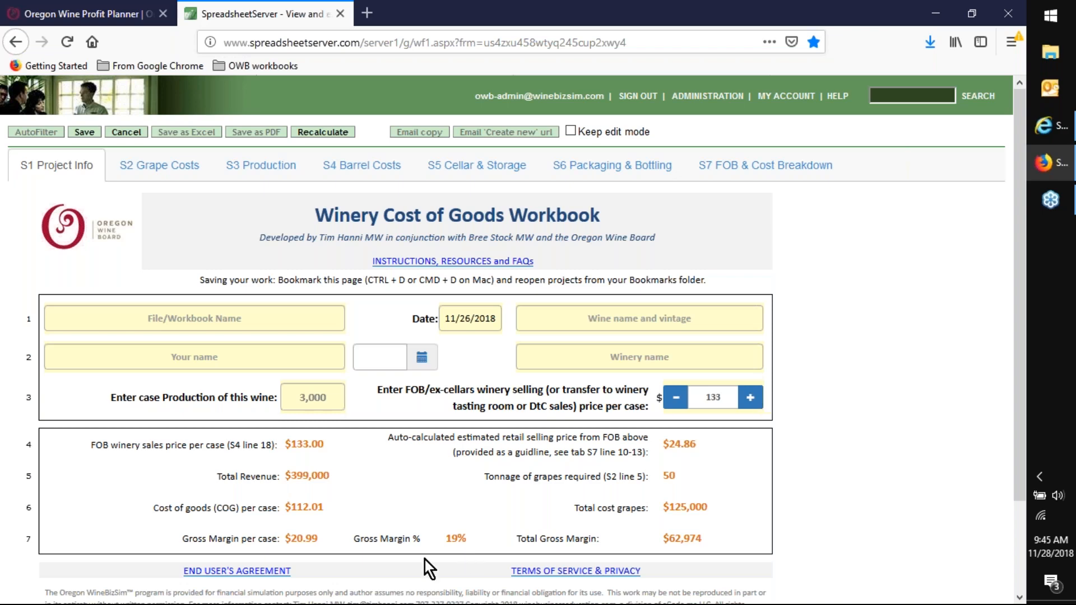
- Enter "OWB Demo" as the workbook name, fill in the author's name, and save the workbook
{"action": "left_click", "coordinate": [172, 320]}
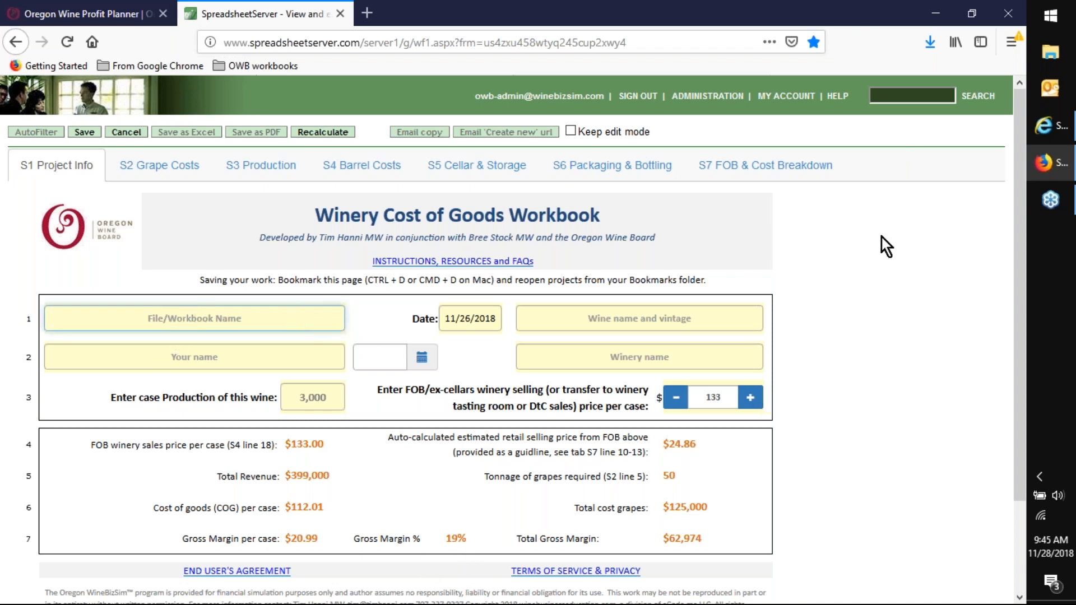
{"action": "type", "text": "OWB"}
{"action": "type", "text": "Demo"}
{"action": "left_click", "coordinate": [183, 359]}
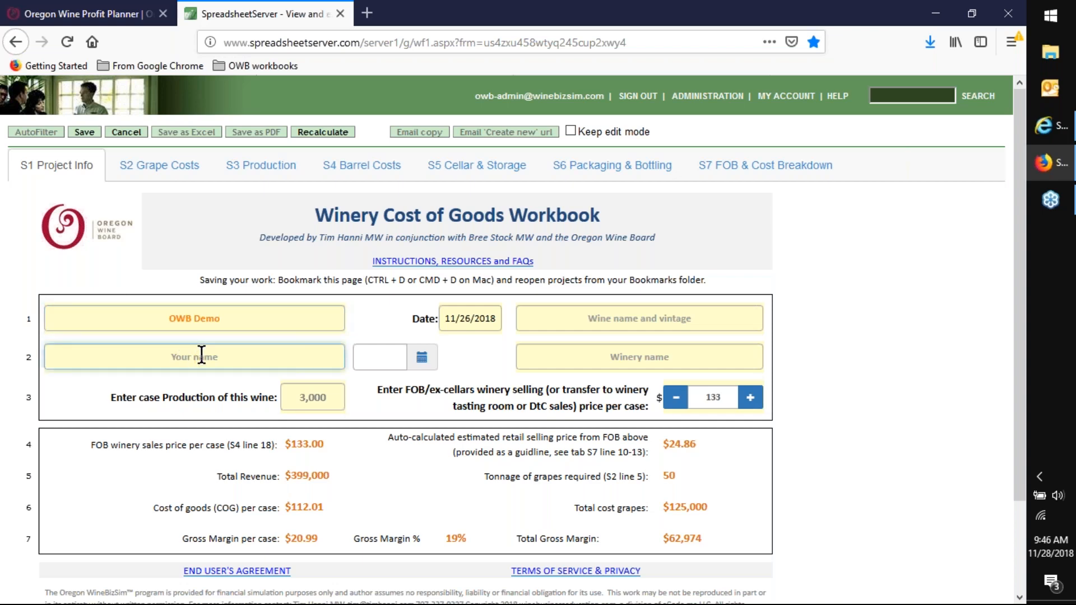
{"action": "type", "text": "Tim Hanni"}
{"action": "left_click", "coordinate": [82, 134]}
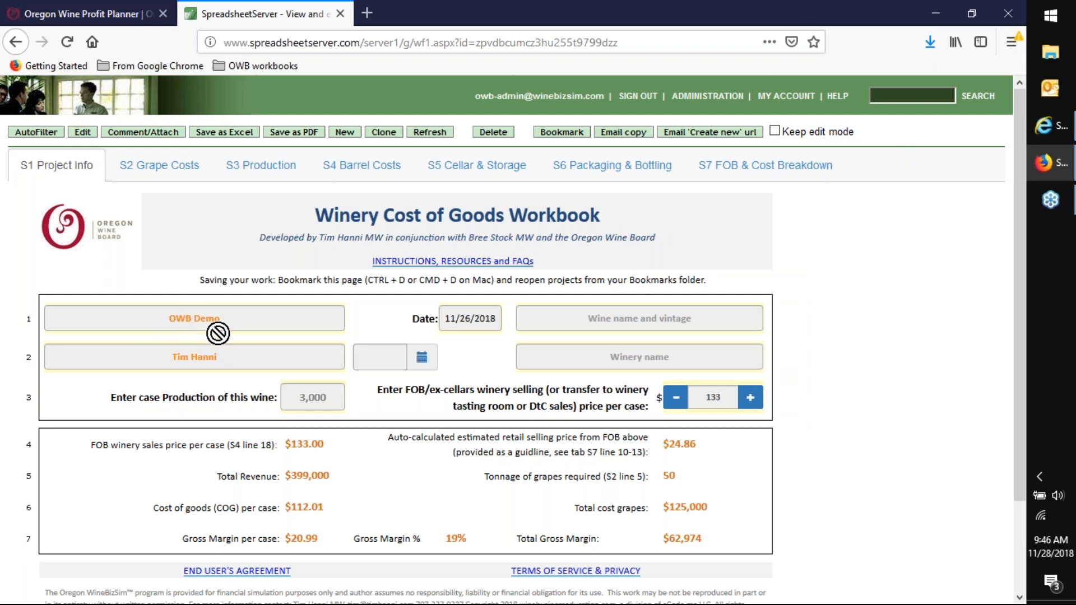
- Put the saved workbook back into edit mode and enter "Pinot Noir 2017" as the wine name and vintage
{"action": "left_click", "coordinate": [80, 133]}
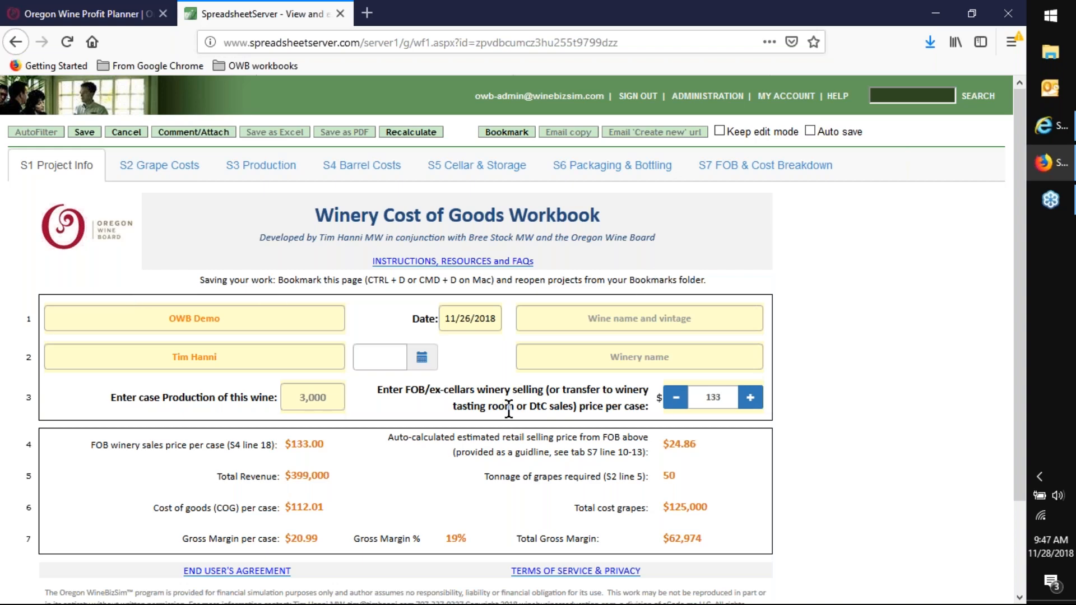
{"action": "scroll", "coordinate": [491, 421], "scroll_direction": "down", "scroll_amount": 2}
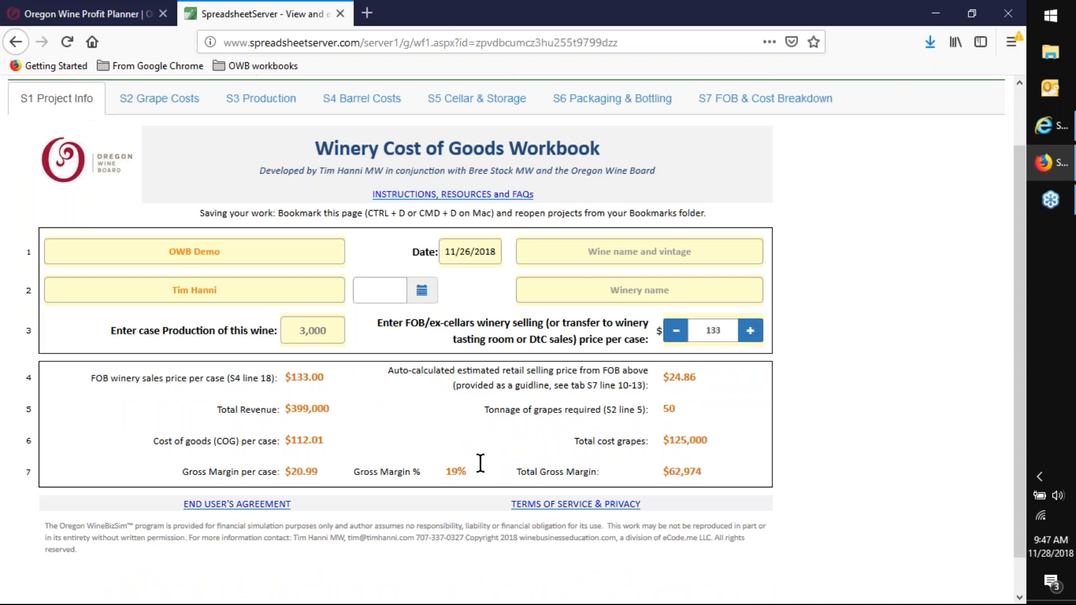
{"action": "scroll", "coordinate": [314, 454], "scroll_direction": "up", "scroll_amount": 2}
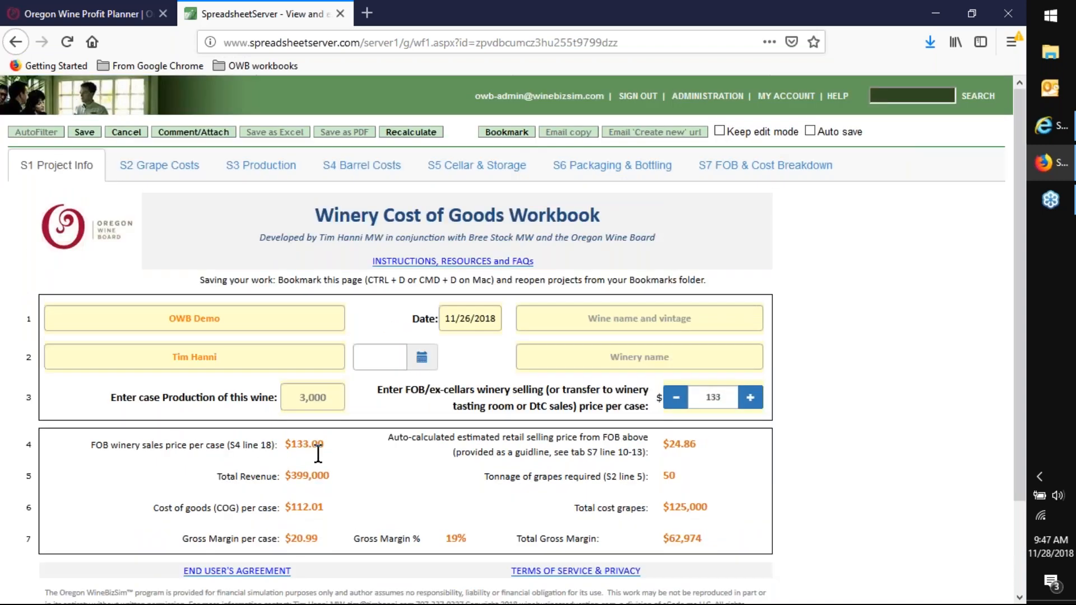
{"action": "left_click", "coordinate": [626, 315]}
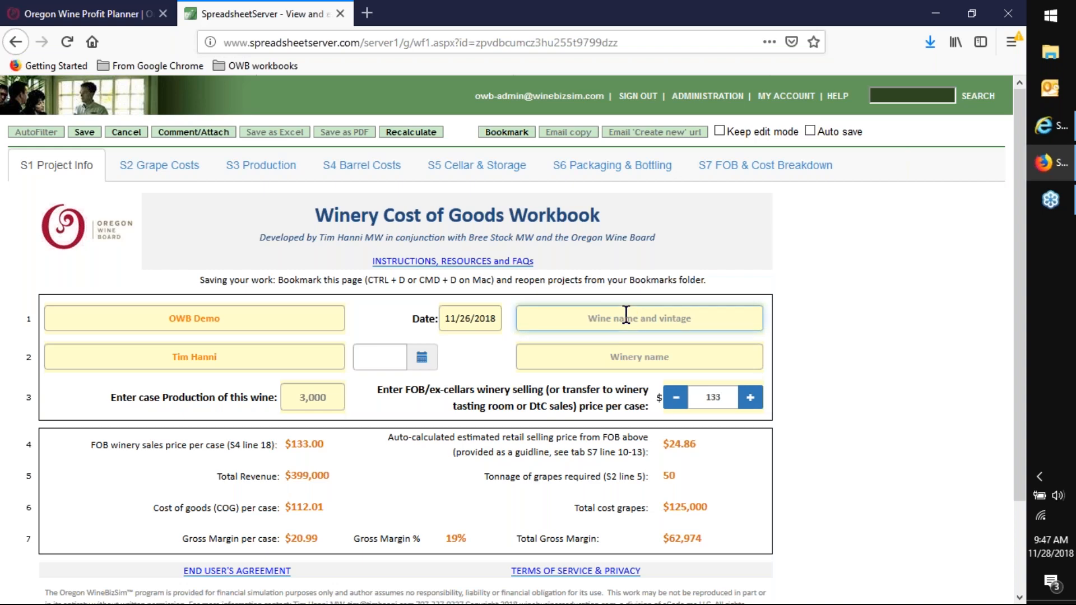
{"action": "type", "text": "Pinot Noir 2017"}
- Enter "Tim's Chateau" as the winery name
{"action": "left_click", "coordinate": [668, 357]}
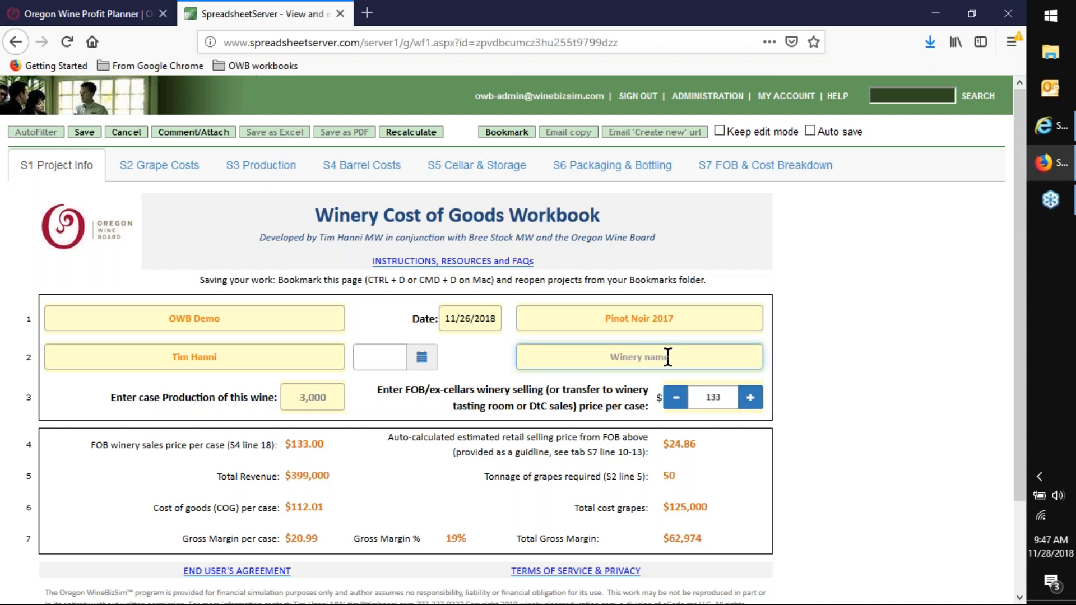
{"action": "type", "text": "Tim's Chateau"}
- Change the workbook name to "OWB Forecast Costs" and pick November 28, 2018 in the empty date field
{"action": "left_click", "coordinate": [219, 317]}
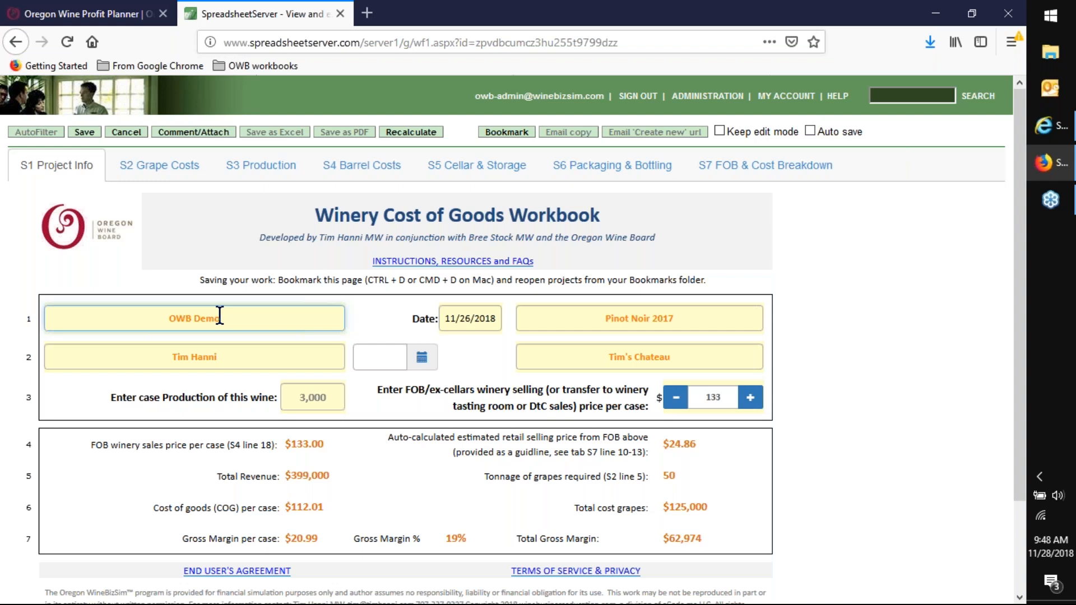
{"action": "mouse_move", "coordinate": [220, 316]}
{"action": "left_mouse_down"}
{"action": "mouse_move", "coordinate": [185, 317]}
{"action": "mouse_move", "coordinate": [200, 317]}
{"action": "left_mouse_up"}
{"action": "key", "text": "BackSpace"}
{"action": "key", "text": "BackSpace"}
{"action": "type", "text": "Forecast Costs"}
{"action": "left_click", "coordinate": [422, 363]}
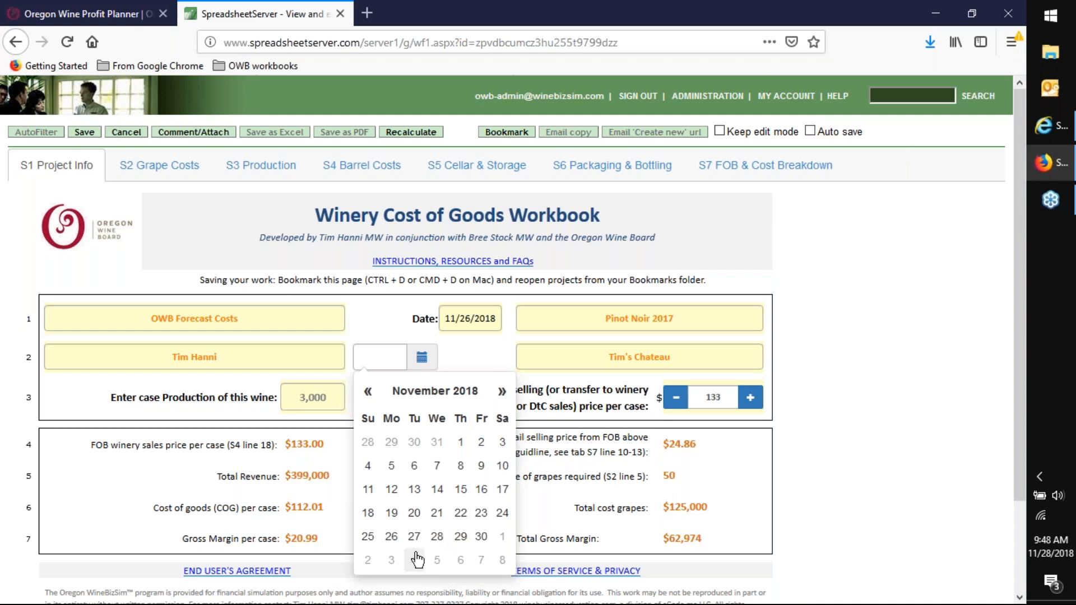
{"action": "left_click", "coordinate": [436, 542]}
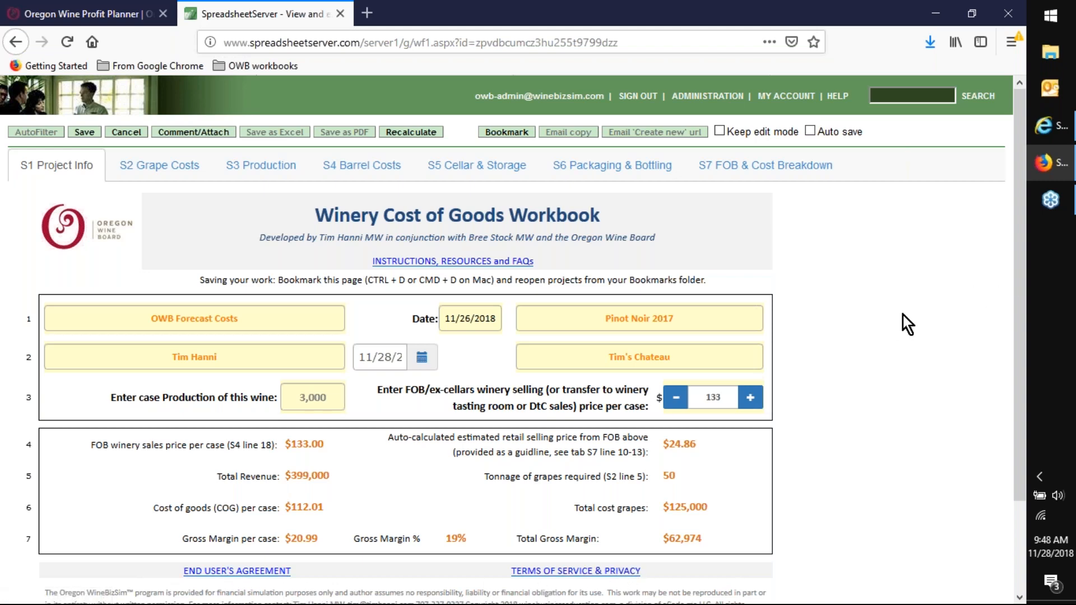
- Open the workbook's instructions, resources and FAQs page, review the available profit planners, and return to the workbook
{"action": "left_click", "coordinate": [446, 265]}
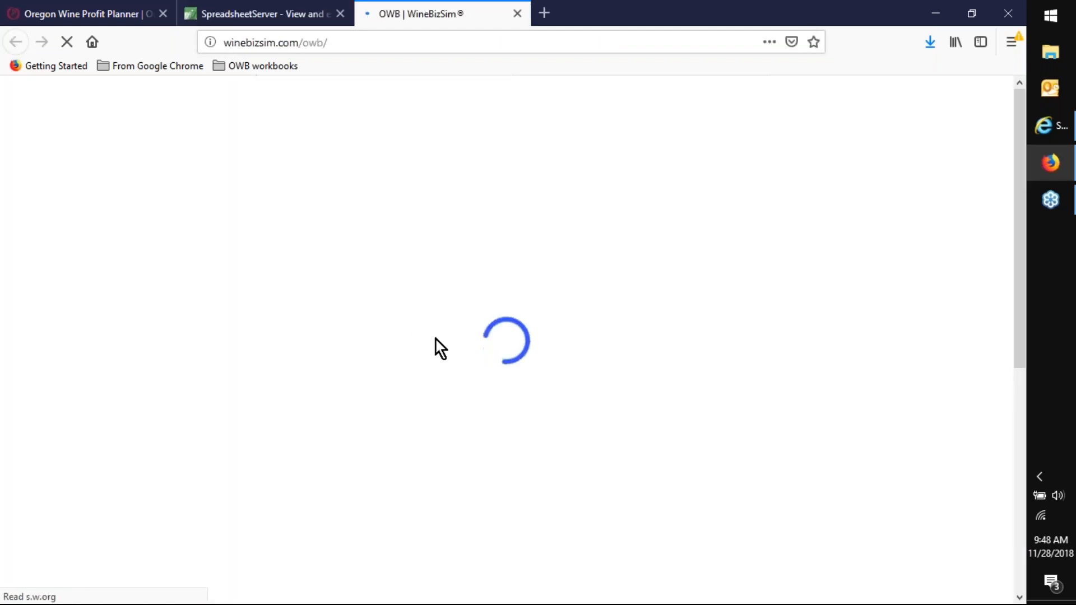
{"action": "scroll", "coordinate": [115, 449], "scroll_direction": "down", "scroll_amount": 3}
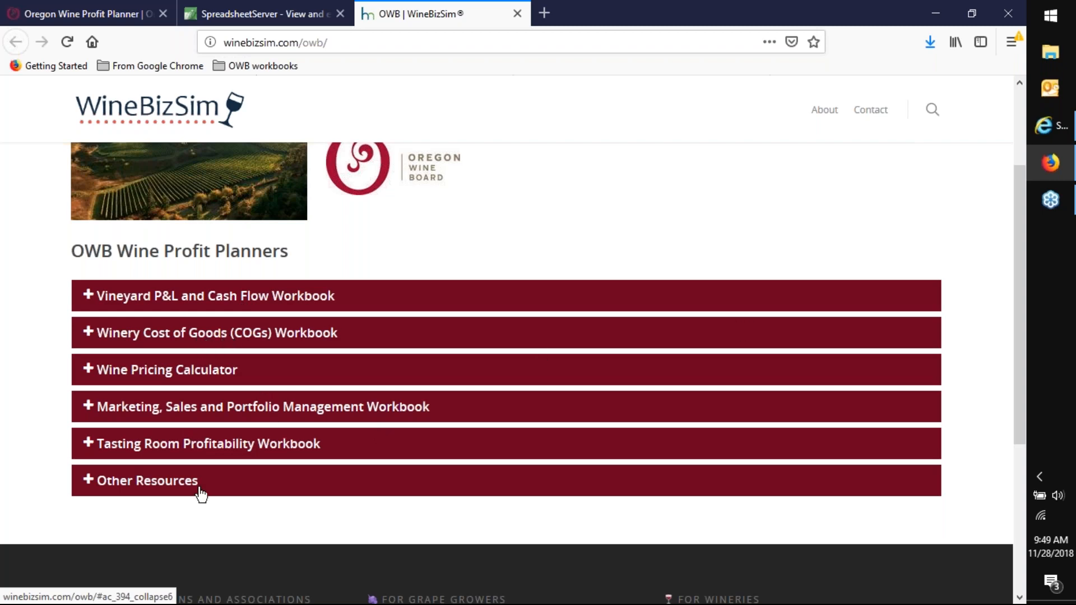
{"action": "scroll", "coordinate": [255, 390], "scroll_direction": "up", "scroll_amount": 2}
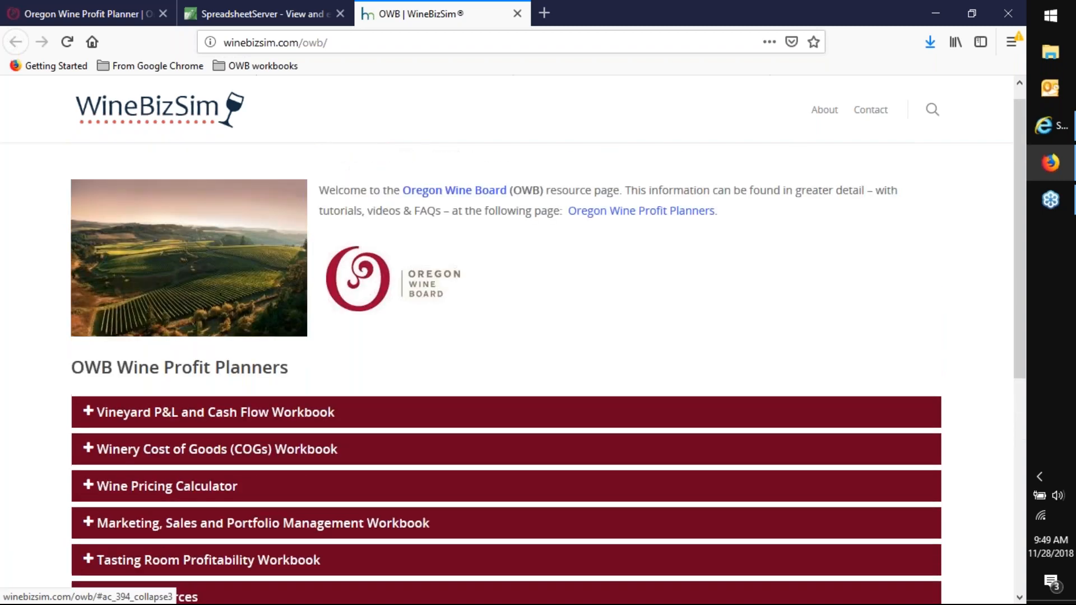
{"action": "left_click", "coordinate": [244, 12]}
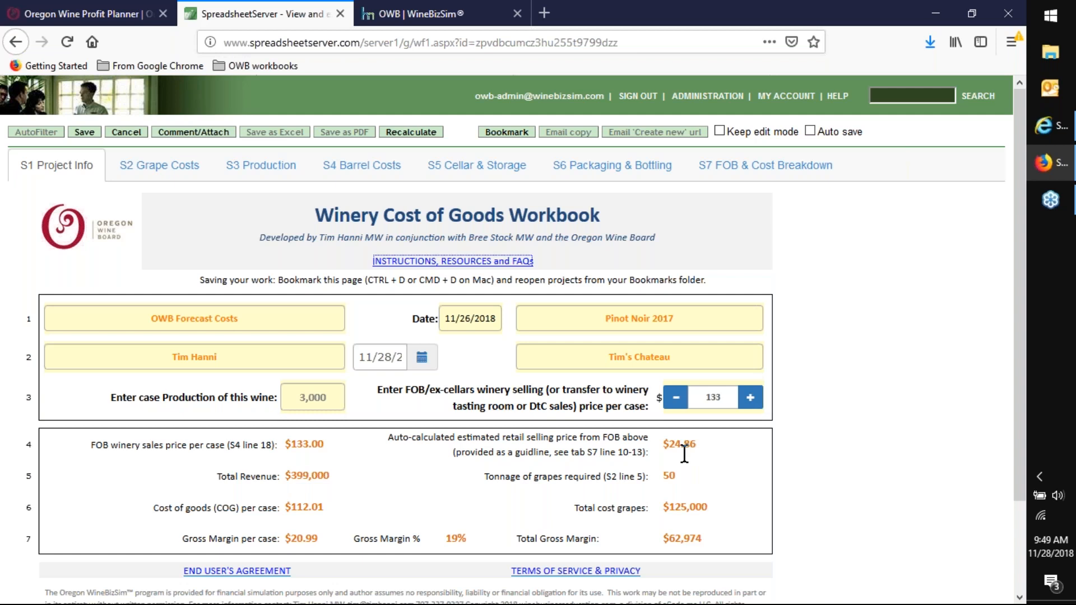
- Examine the calculated retail selling price, tonnage of grapes required, total grape cost and total gross margin
{"action": "left_click_drag", "start_coordinate": [708, 445], "coordinate": [649, 447]}
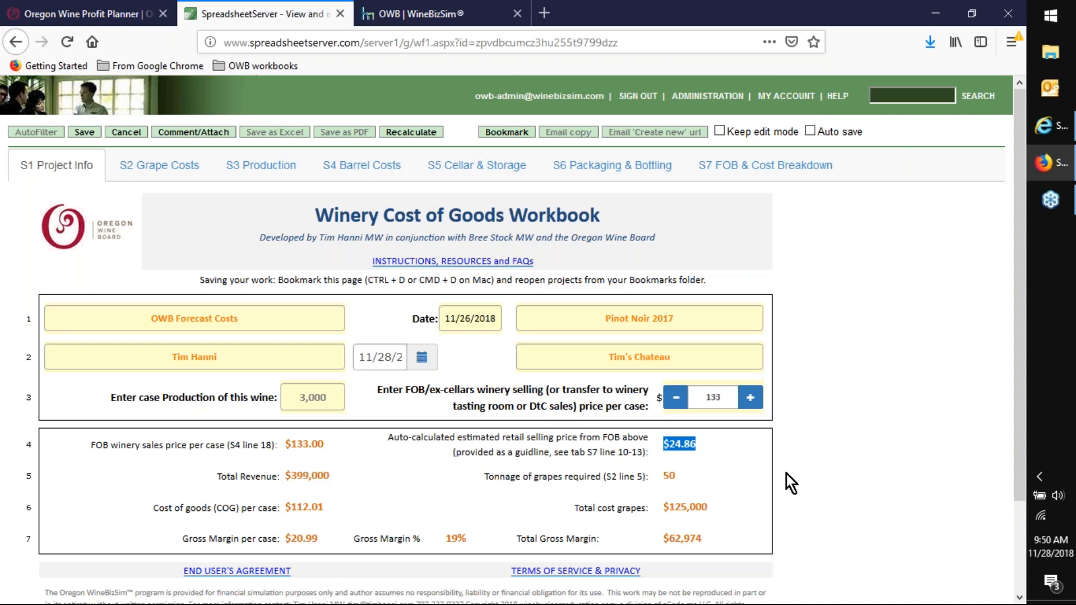
{"action": "double_click", "coordinate": [669, 476]}
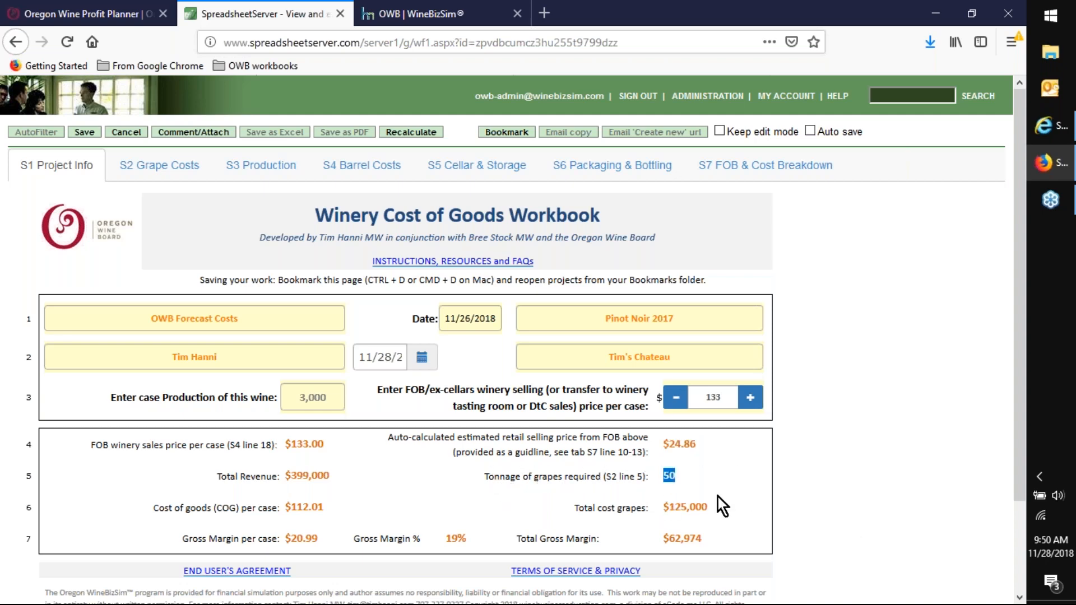
{"action": "left_click_drag", "start_coordinate": [721, 510], "coordinate": [645, 519]}
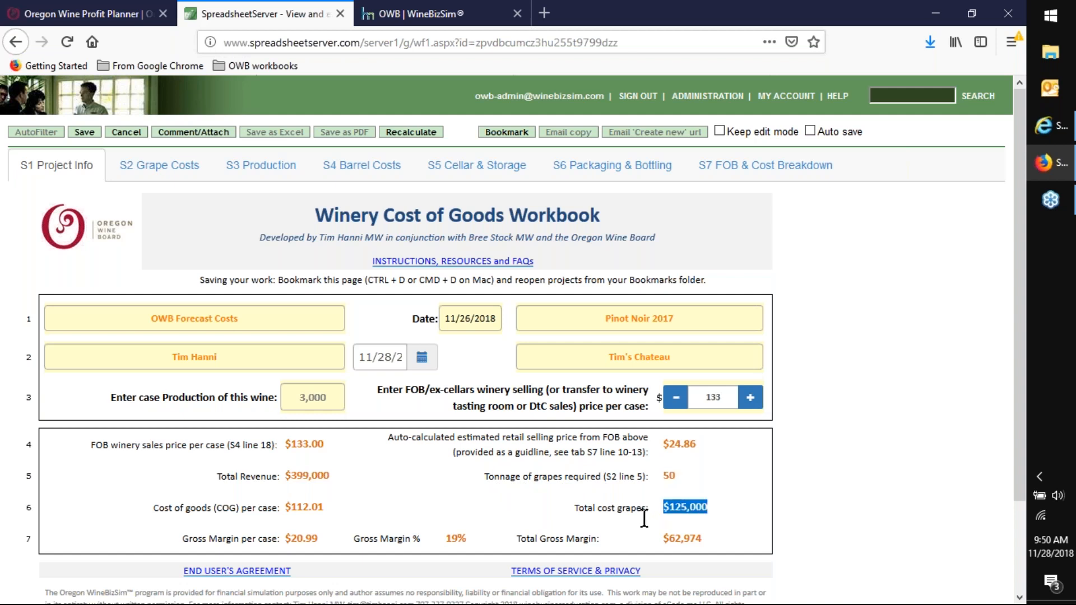
{"action": "left_click_drag", "start_coordinate": [713, 540], "coordinate": [645, 540]}
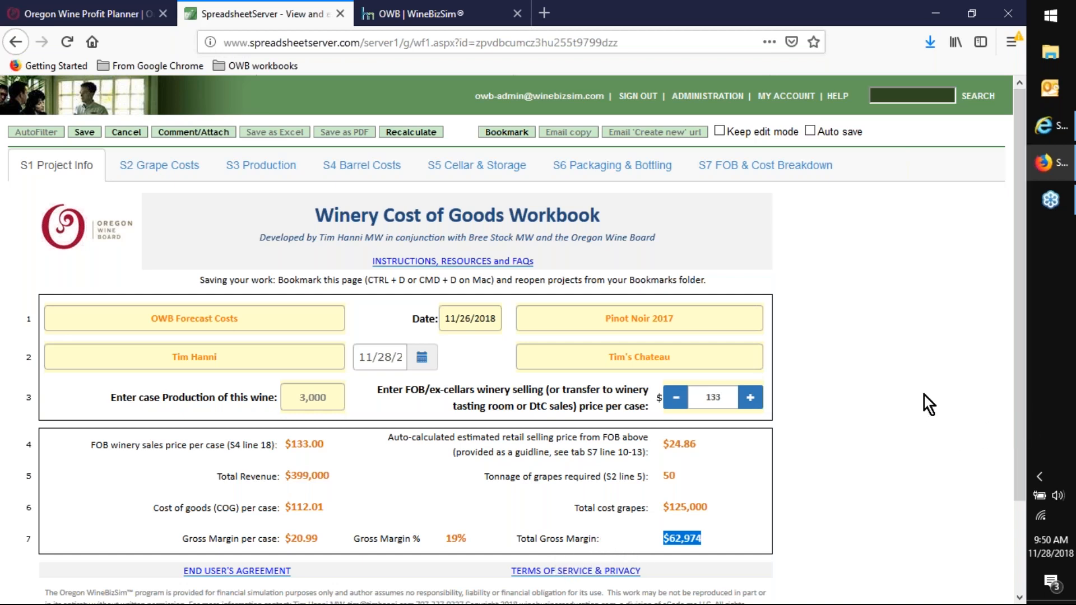
{"action": "left_click", "coordinate": [896, 268]}
- Set the case production of this wine to 5,000
{"action": "left_click", "coordinate": [328, 399]}
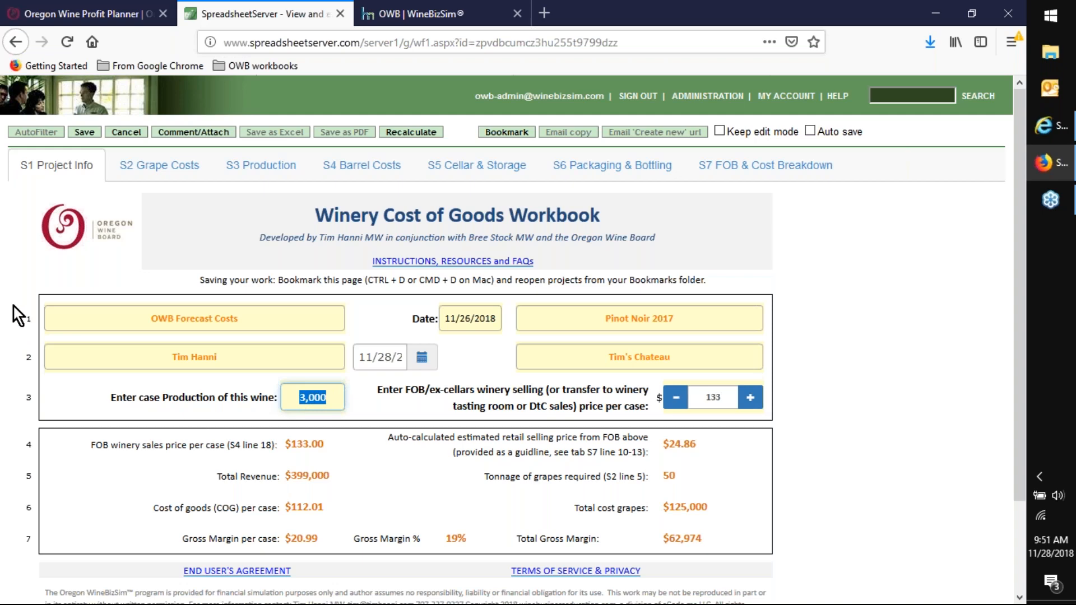
{"action": "type", "text": "5000"}
{"action": "key", "text": "Tab"}
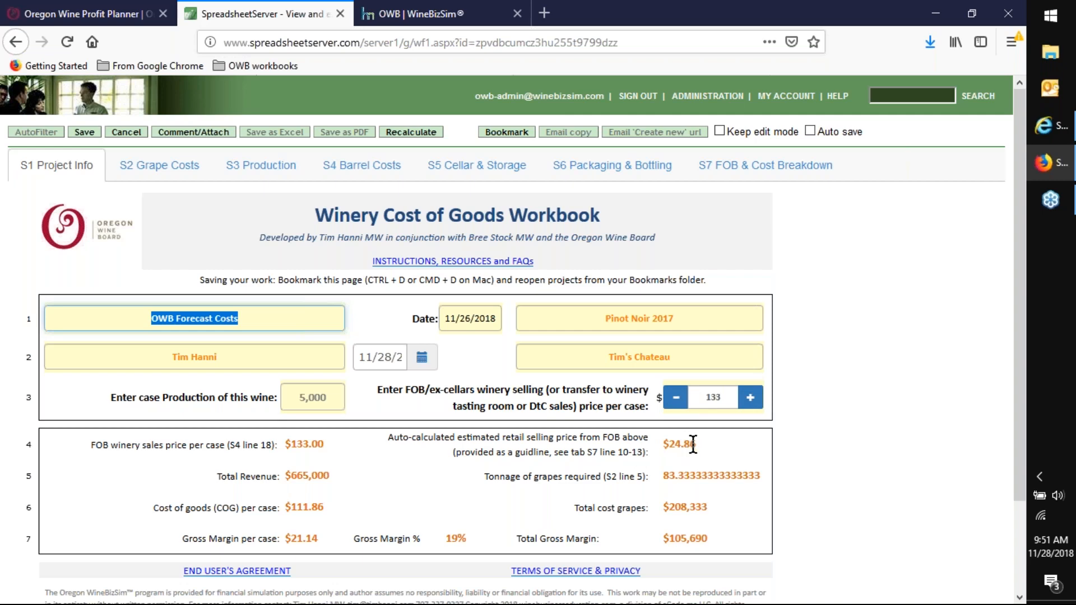
- Raise the FOB selling price per case to $140 and examine the estimated retail price and total gross margin
{"action": "left_click", "coordinate": [749, 398]}
{"action": "left_click", "coordinate": [749, 398]}
{"action": "left_click", "coordinate": [749, 398]}
{"action": "left_click", "coordinate": [749, 398]}
{"action": "left_click", "coordinate": [749, 398]}
{"action": "left_click", "coordinate": [749, 398]}
{"action": "left_click", "coordinate": [749, 398]}
{"action": "left_click_drag", "start_coordinate": [707, 444], "coordinate": [654, 453]}
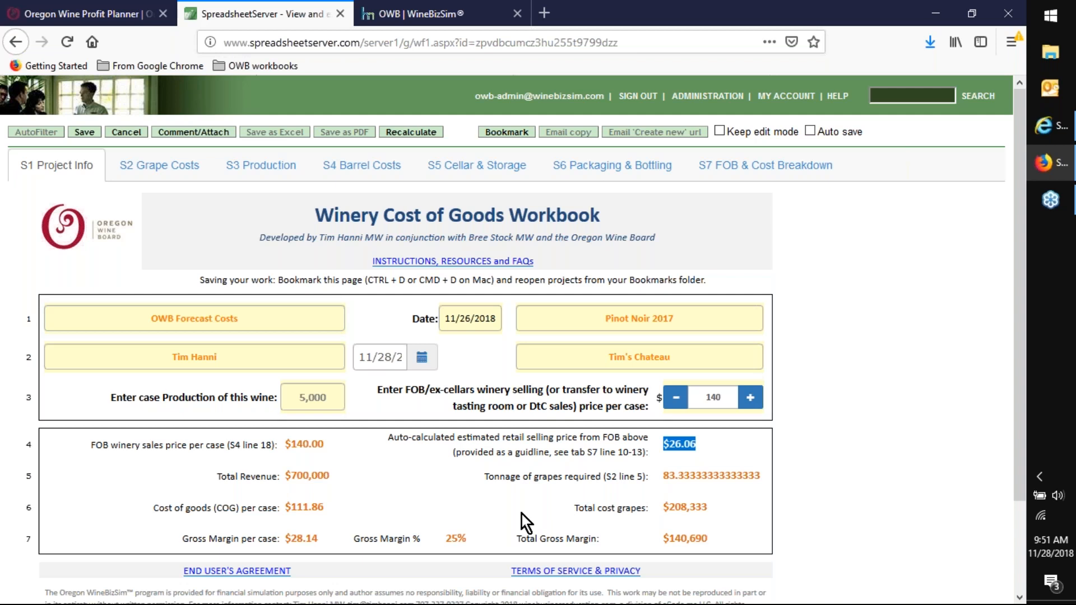
{"action": "left_click_drag", "start_coordinate": [738, 539], "coordinate": [616, 542]}
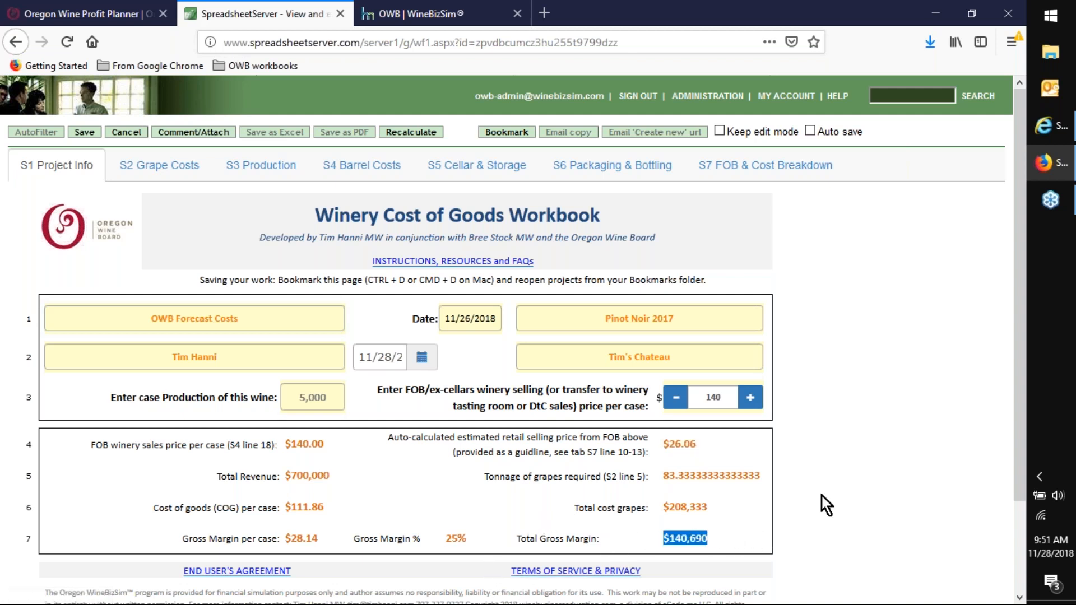
- Lower the FOB selling price per case to $133 and save the workbook
{"action": "left_click", "coordinate": [676, 399]}
{"action": "left_click", "coordinate": [676, 400]}
{"action": "left_click", "coordinate": [676, 402]}
{"action": "left_click", "coordinate": [675, 402]}
{"action": "left_click", "coordinate": [675, 401]}
{"action": "left_click", "coordinate": [675, 402]}
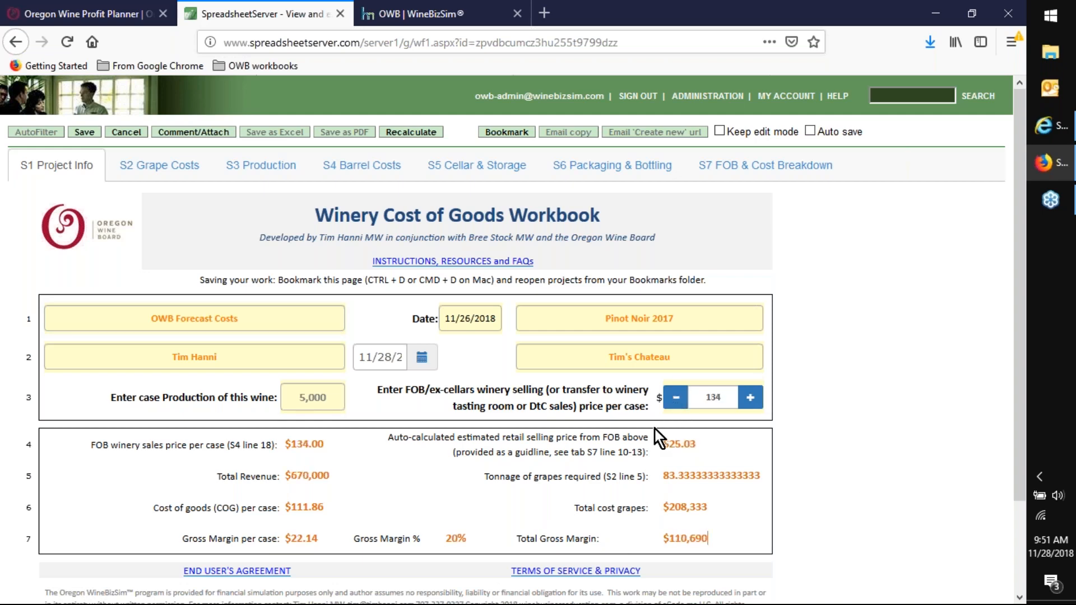
{"action": "left_click", "coordinate": [676, 401]}
{"action": "left_click", "coordinate": [83, 134]}
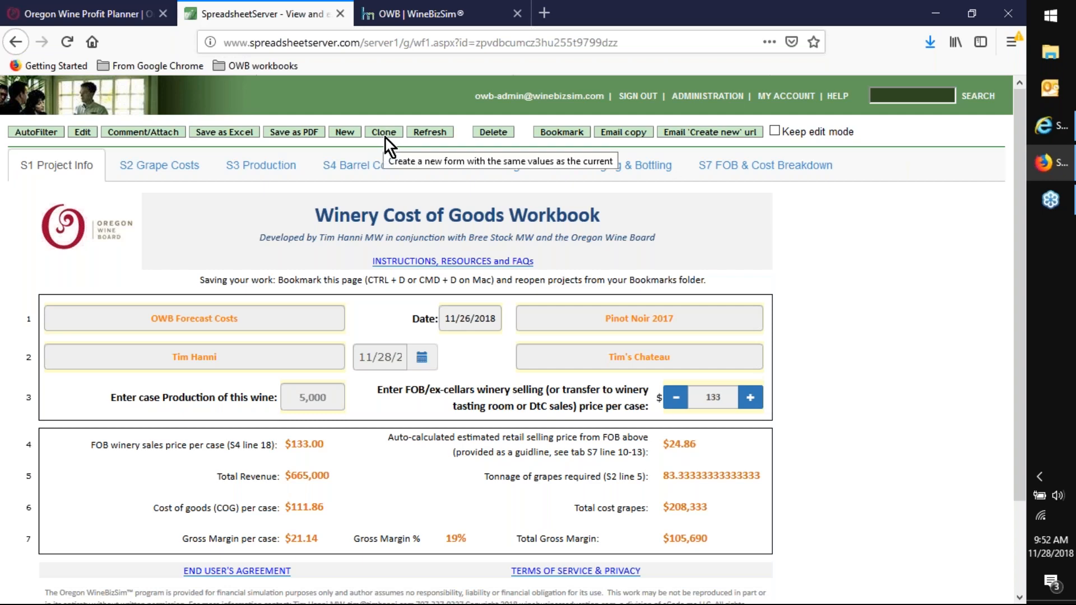
- Highlight the workbook's web address, open the list of saved Winery Cost of Goods workbooks, and set its period to "This hour"
{"action": "left_click_drag", "start_coordinate": [623, 43], "coordinate": [217, 48]}
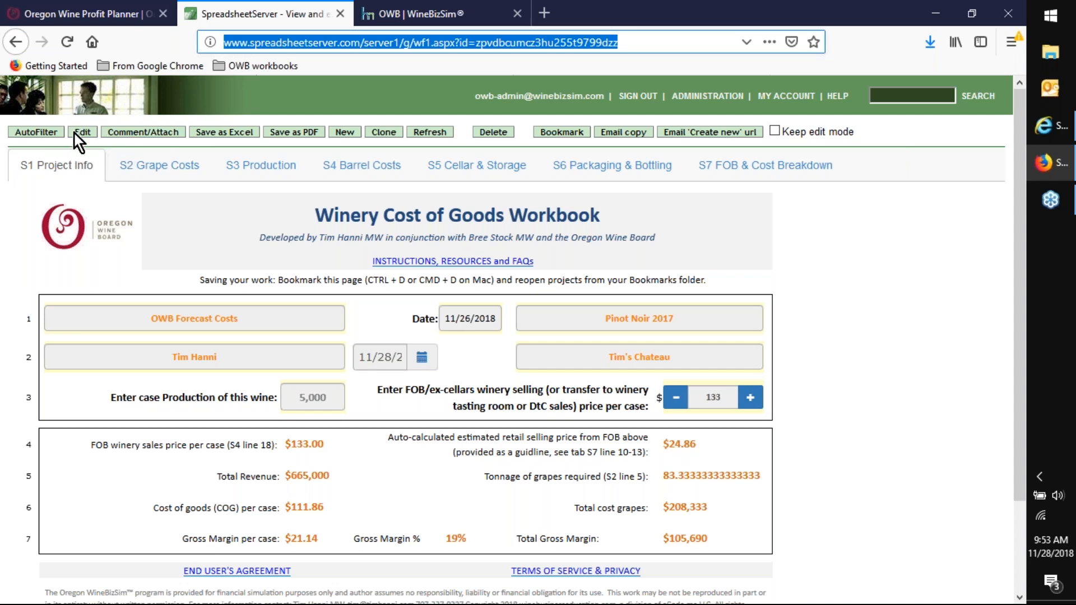
{"action": "left_click", "coordinate": [27, 134]}
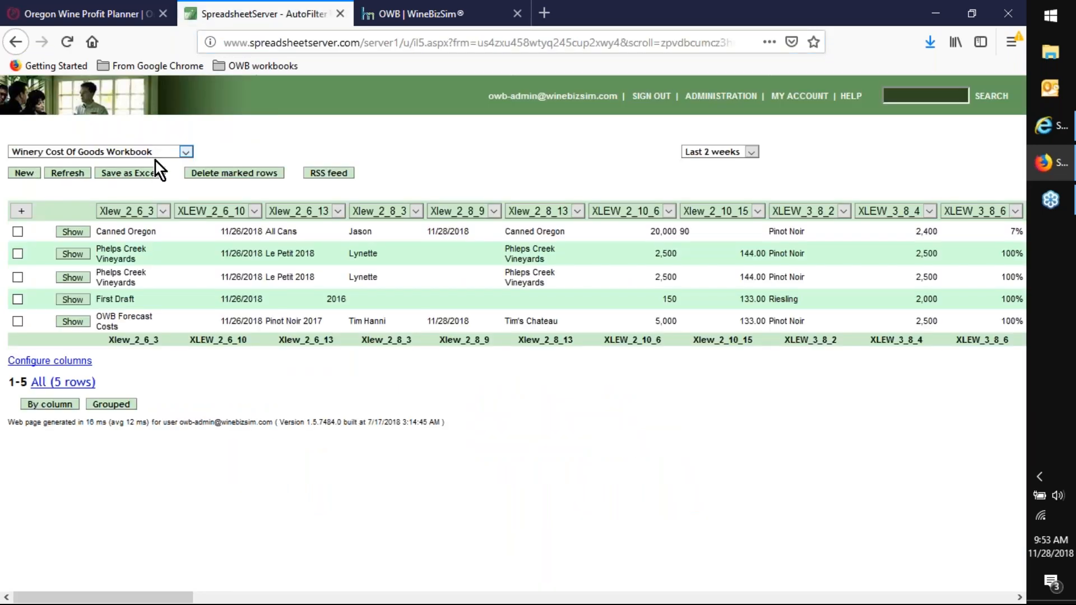
{"action": "left_click", "coordinate": [184, 151]}
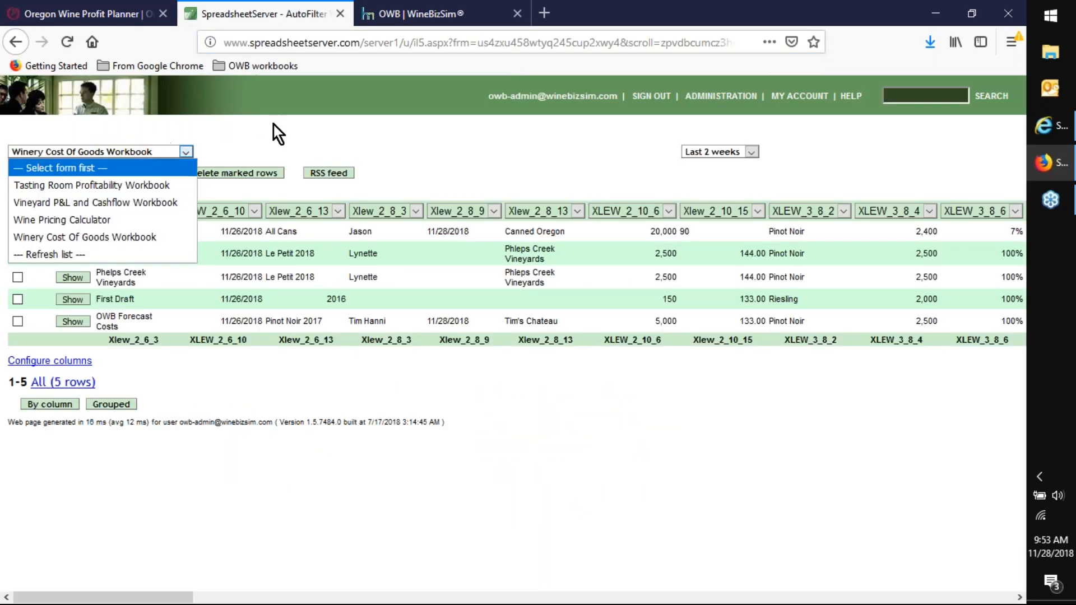
{"action": "left_click", "coordinate": [749, 153]}
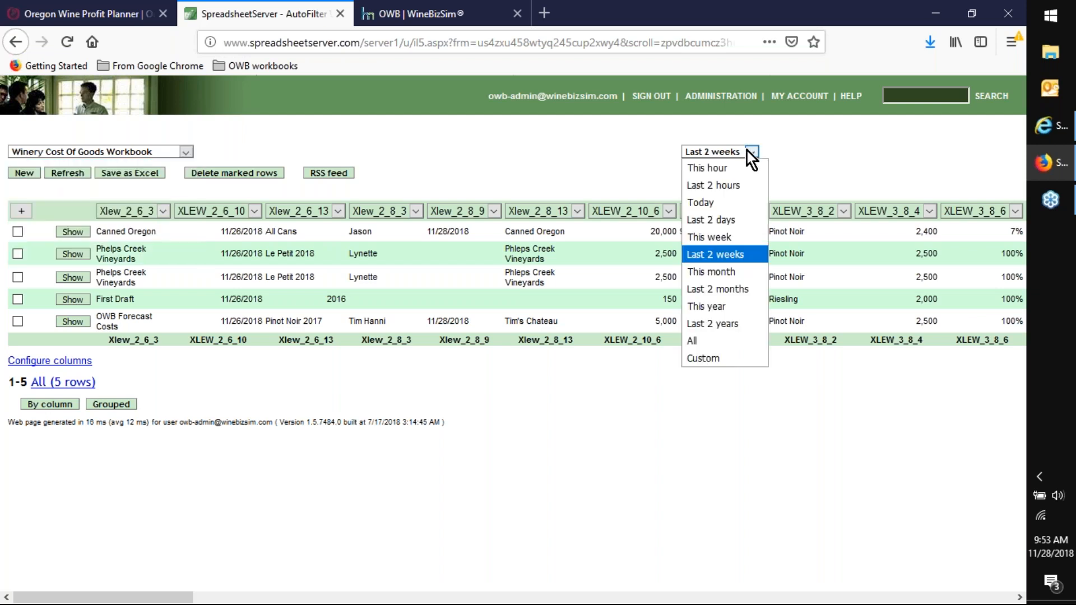
{"action": "left_click", "coordinate": [726, 167]}
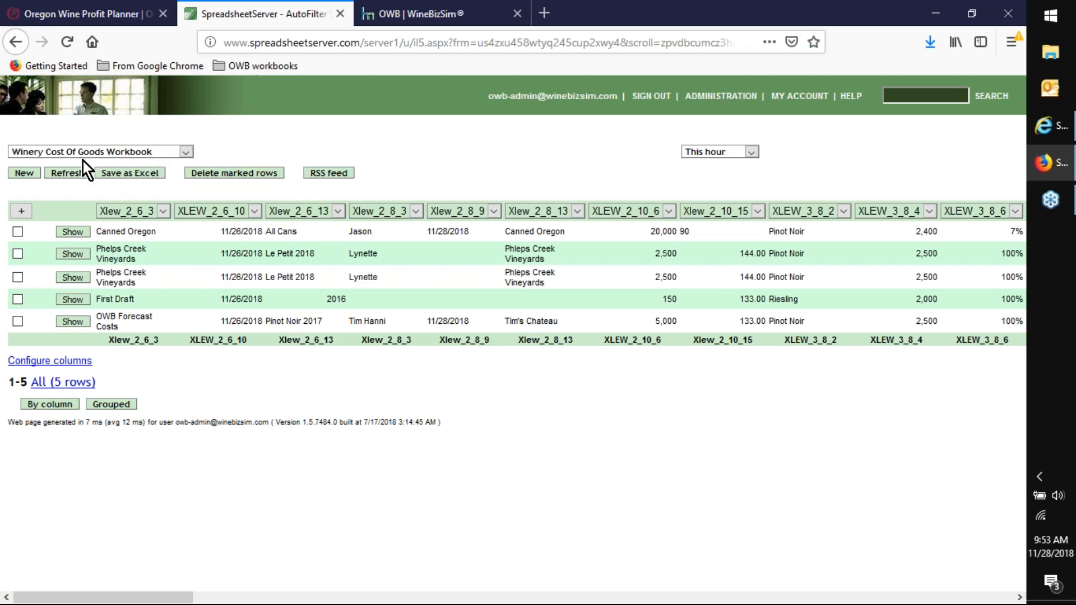
- Open the bookmarked "Pinot Noir OWB Demo 11-28-18" workbook from the OWB workbooks folder and select its workbook name field
{"action": "left_click", "coordinate": [263, 69]}
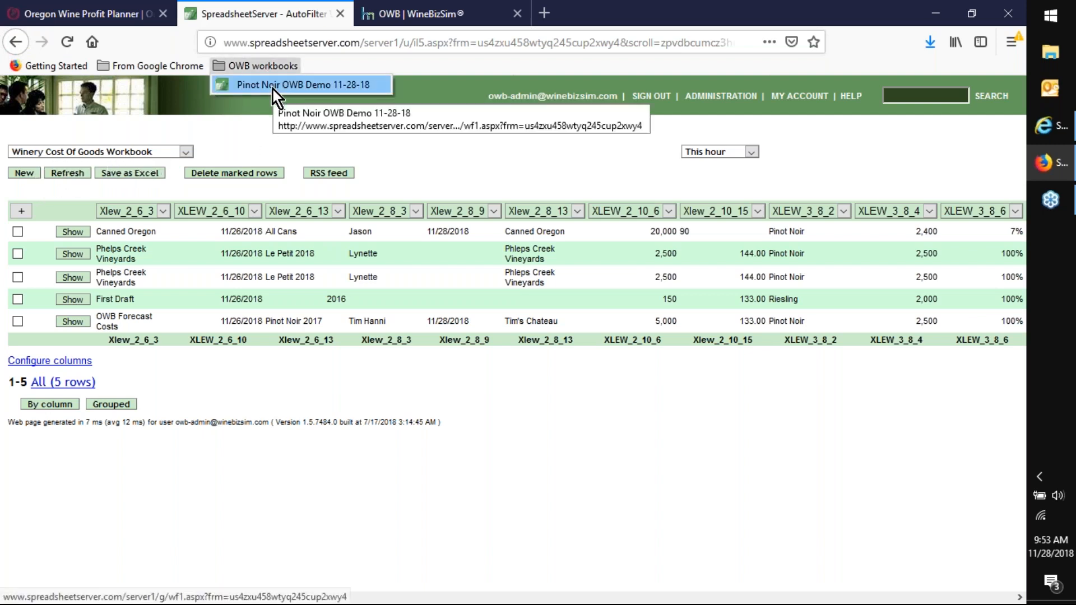
{"action": "left_click", "coordinate": [274, 86]}
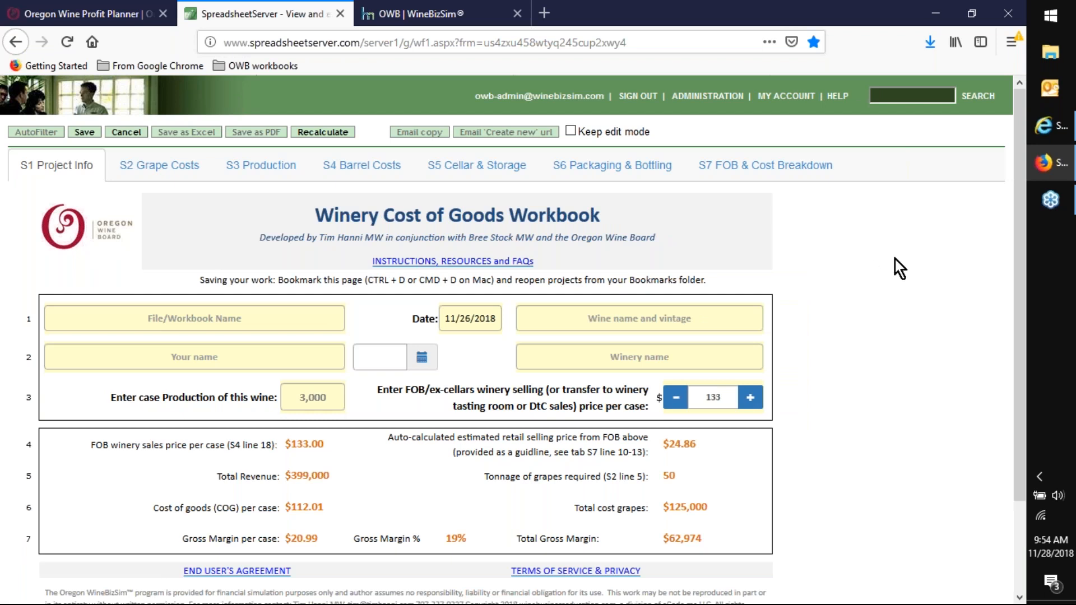
{"action": "left_click", "coordinate": [157, 317]}
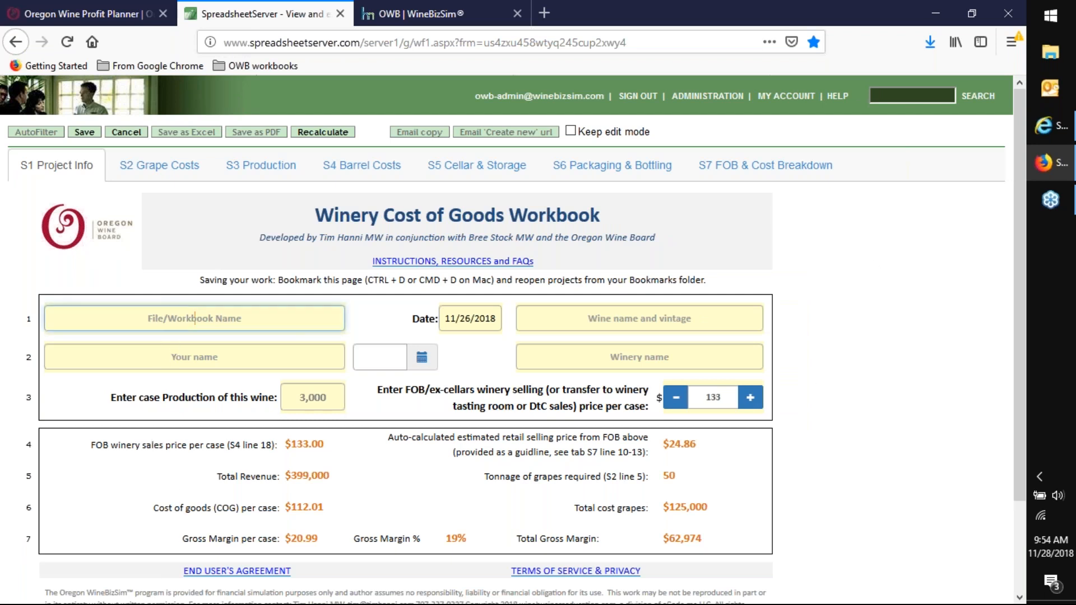
{"action": "left_click", "coordinate": [251, 66]}
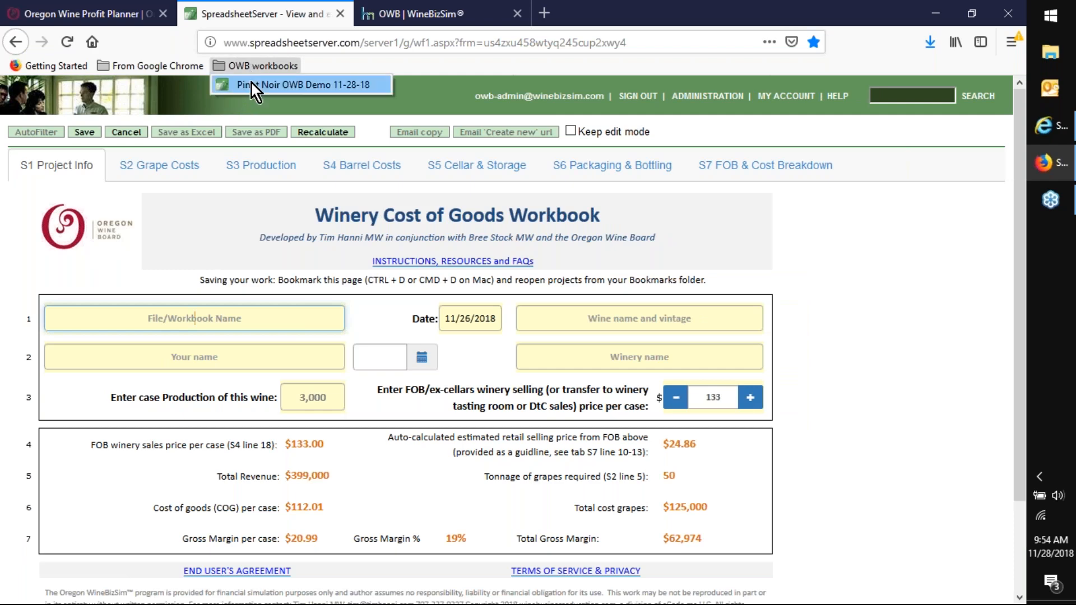
{"action": "left_click", "coordinate": [251, 85]}
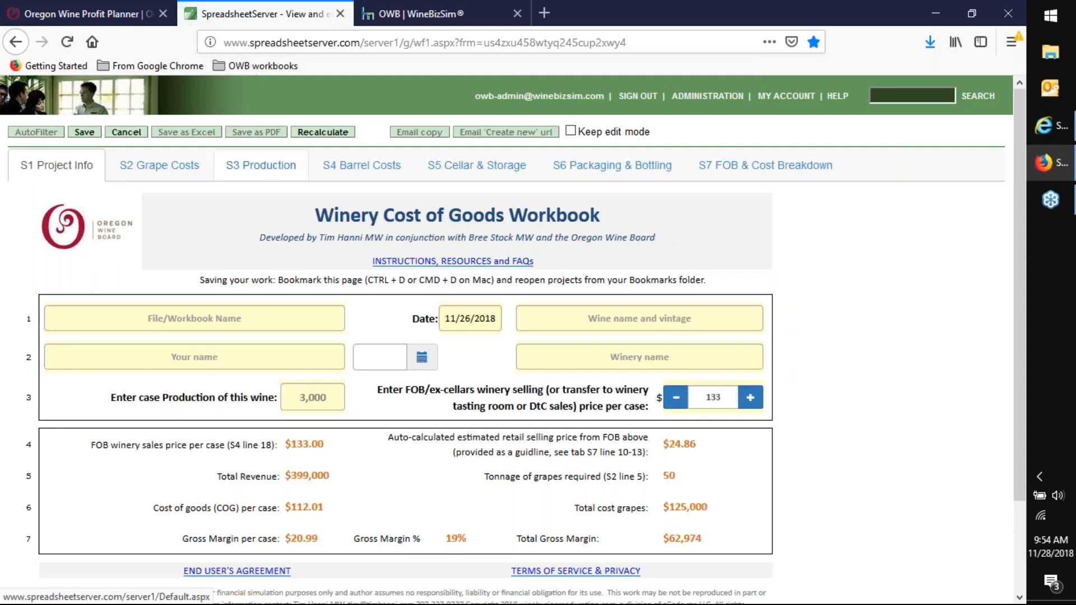
{"action": "left_click", "coordinate": [183, 314]}
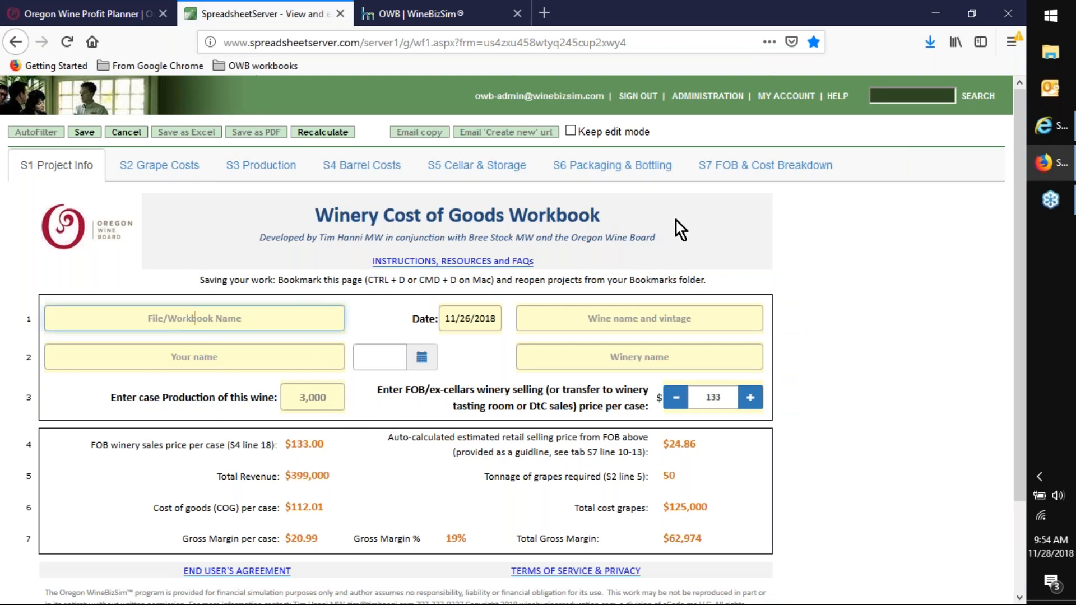
- Open the S2 Grape Costs section and look through its varietal rows and benchmark costs
{"action": "scroll", "coordinate": [680, 229], "scroll_direction": "down", "scroll_amount": 3}
{"action": "scroll", "coordinate": [300, 313], "scroll_direction": "up", "scroll_amount": 3}
{"action": "left_click", "coordinate": [140, 164]}
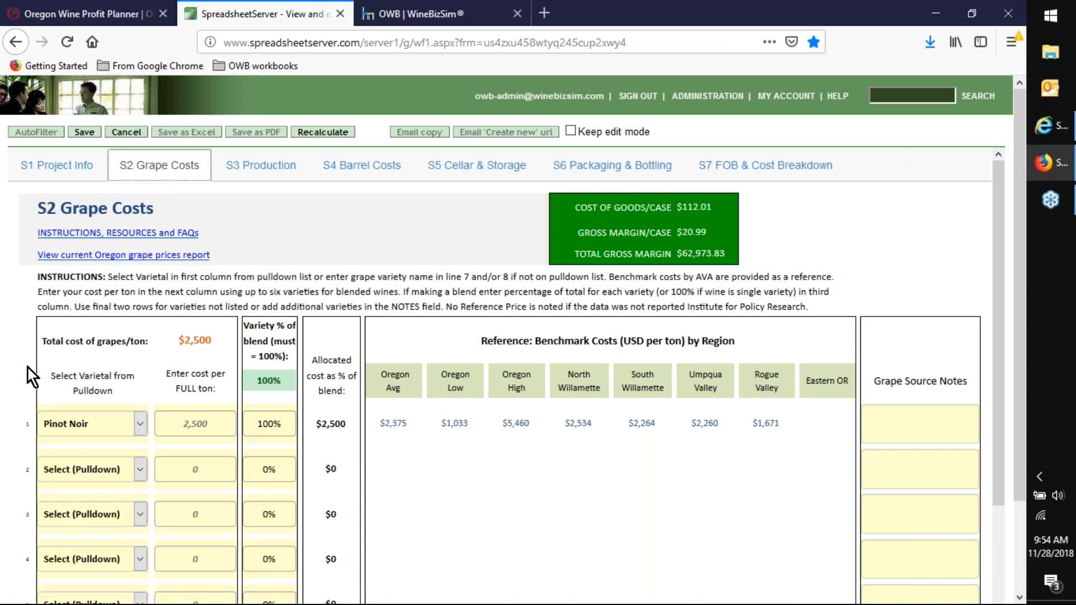
{"action": "scroll", "coordinate": [28, 368], "scroll_direction": "down", "scroll_amount": 1}
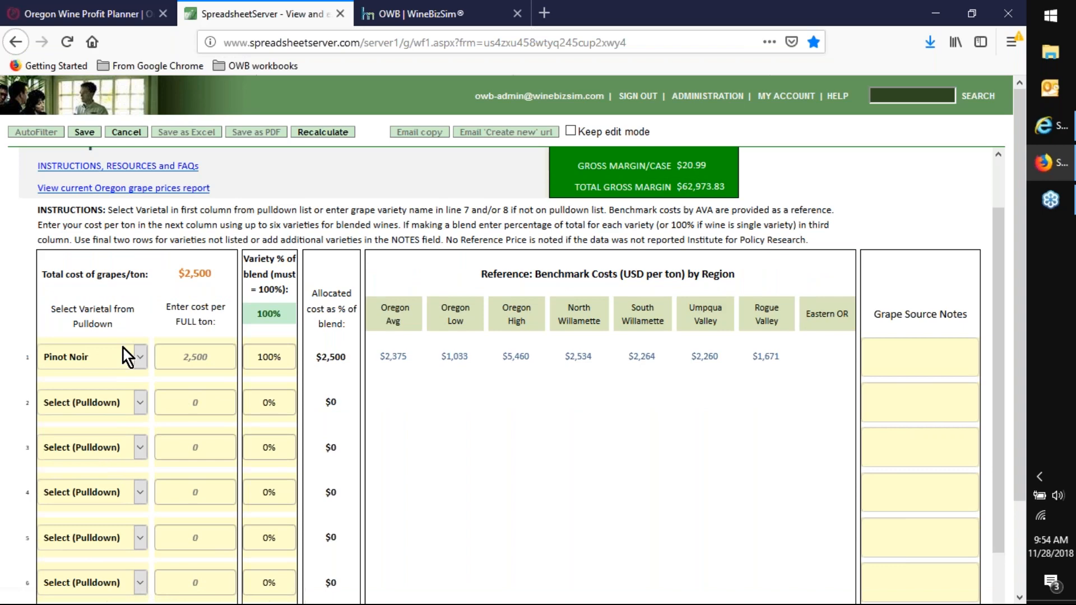
{"action": "scroll", "coordinate": [139, 334], "scroll_direction": "down", "scroll_amount": 2}
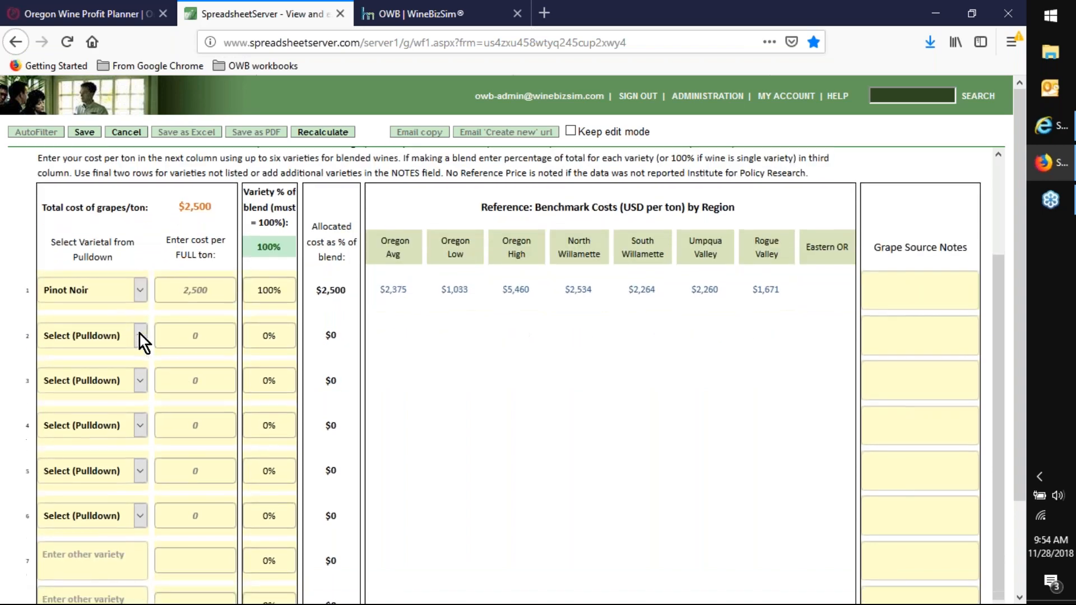
{"action": "scroll", "coordinate": [140, 341], "scroll_direction": "up", "scroll_amount": 4}
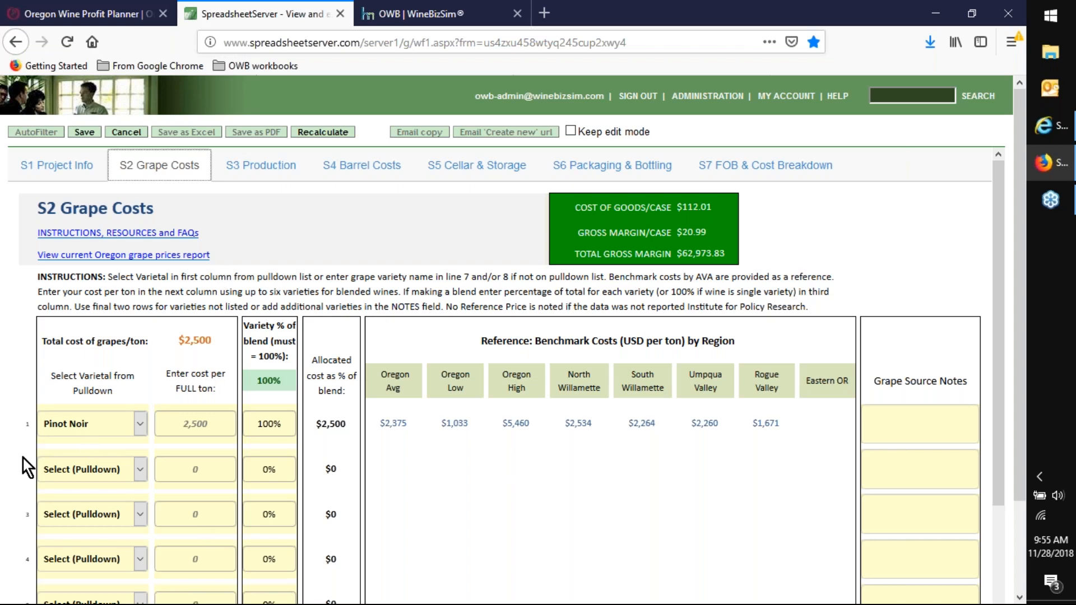
- Try Cabernet Sauvignon as the varietal in row 2 and reset that row to "Select (Pulldown)"
{"action": "left_click", "coordinate": [140, 425]}
{"action": "left_click", "coordinate": [141, 424]}
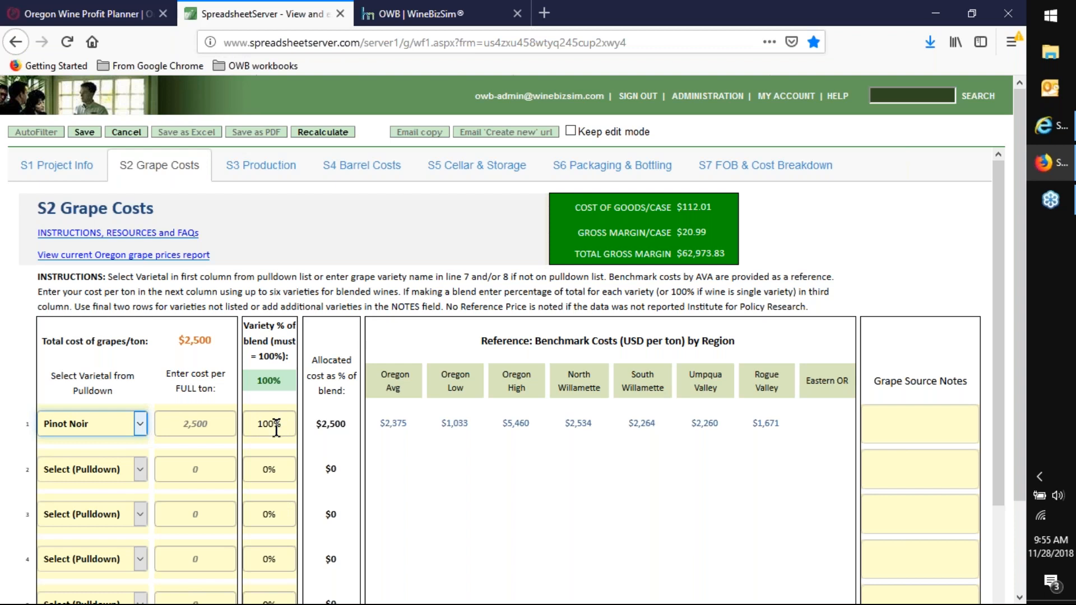
{"action": "left_click", "coordinate": [139, 469]}
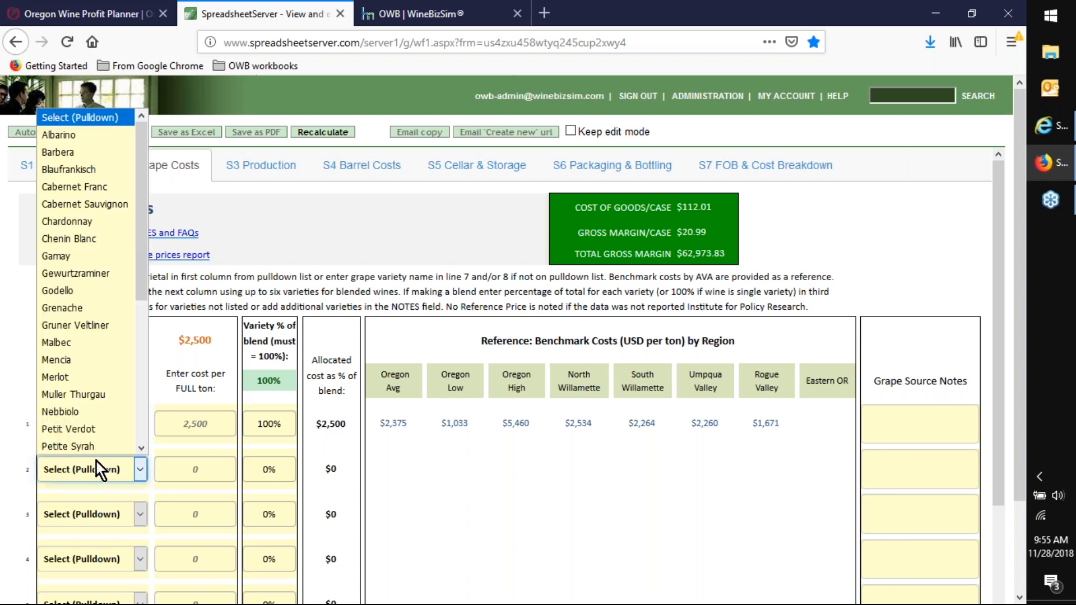
{"action": "left_click", "coordinate": [85, 205]}
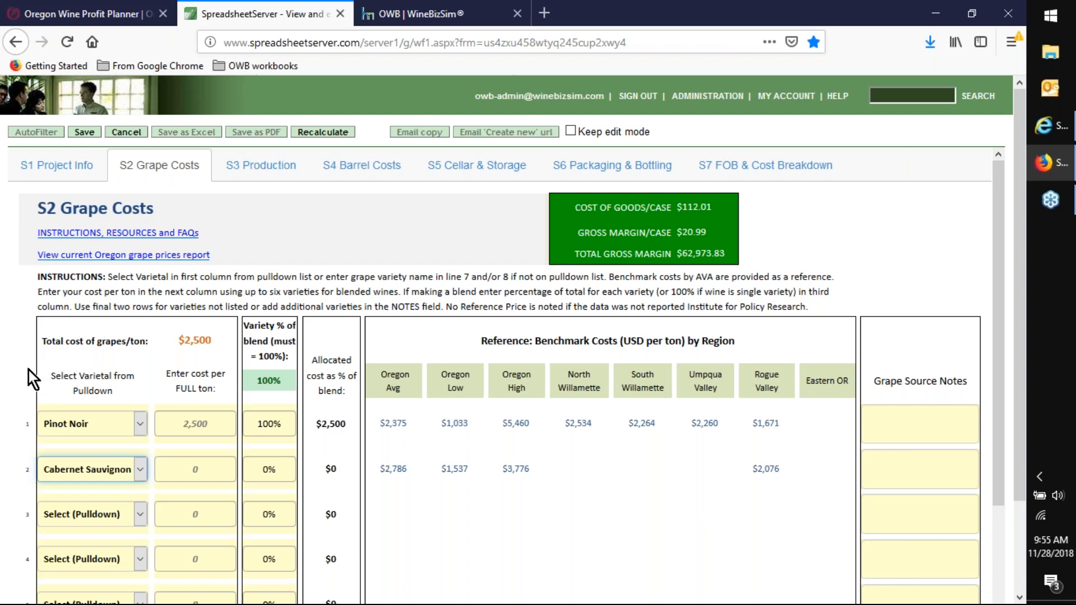
{"action": "left_click", "coordinate": [138, 472]}
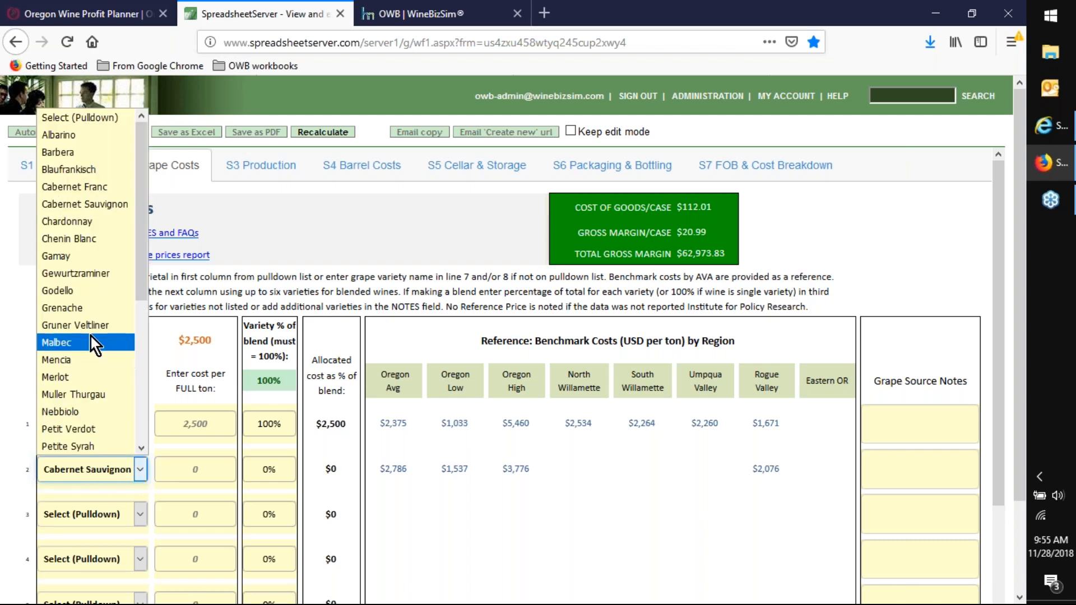
{"action": "left_click", "coordinate": [85, 119]}
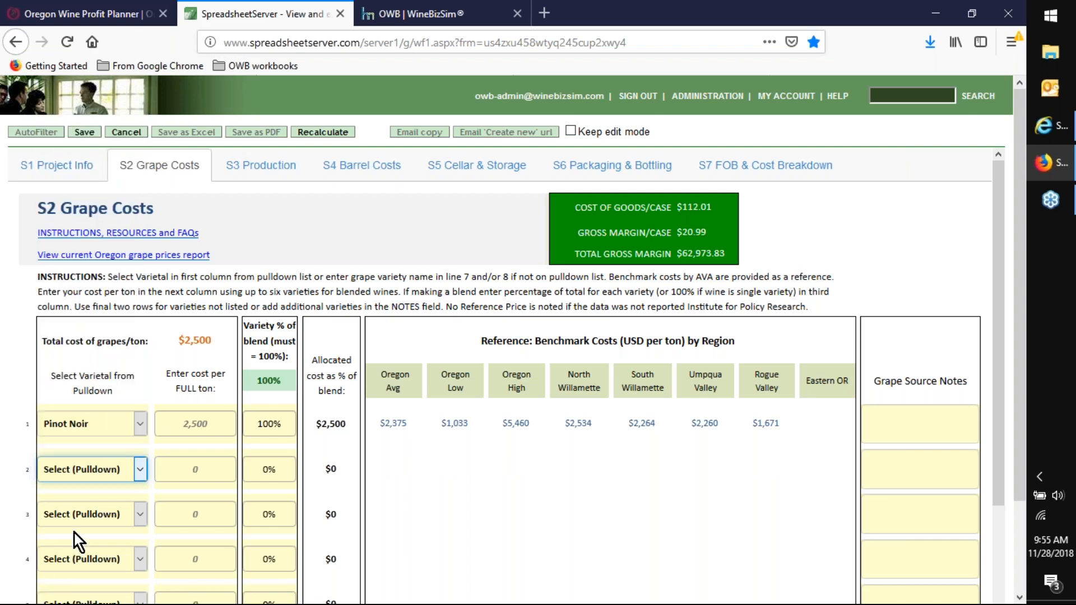
- Change the row 1 varietal to Syrah and set its cost per full ton to 1,800
{"action": "left_click", "coordinate": [136, 423]}
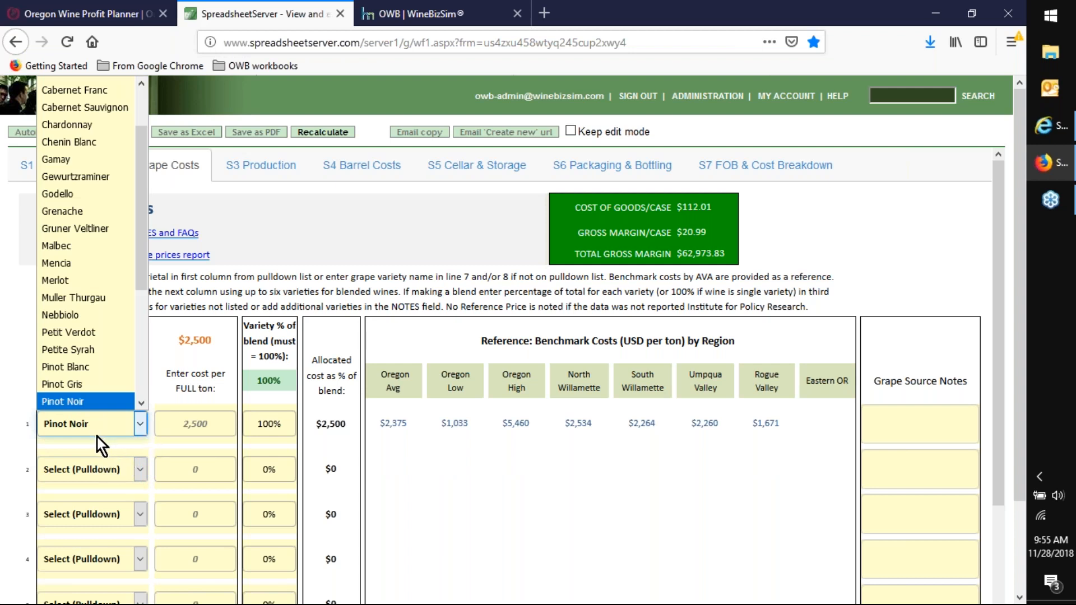
{"action": "scroll", "coordinate": [85, 308], "scroll_direction": "down", "scroll_amount": 3}
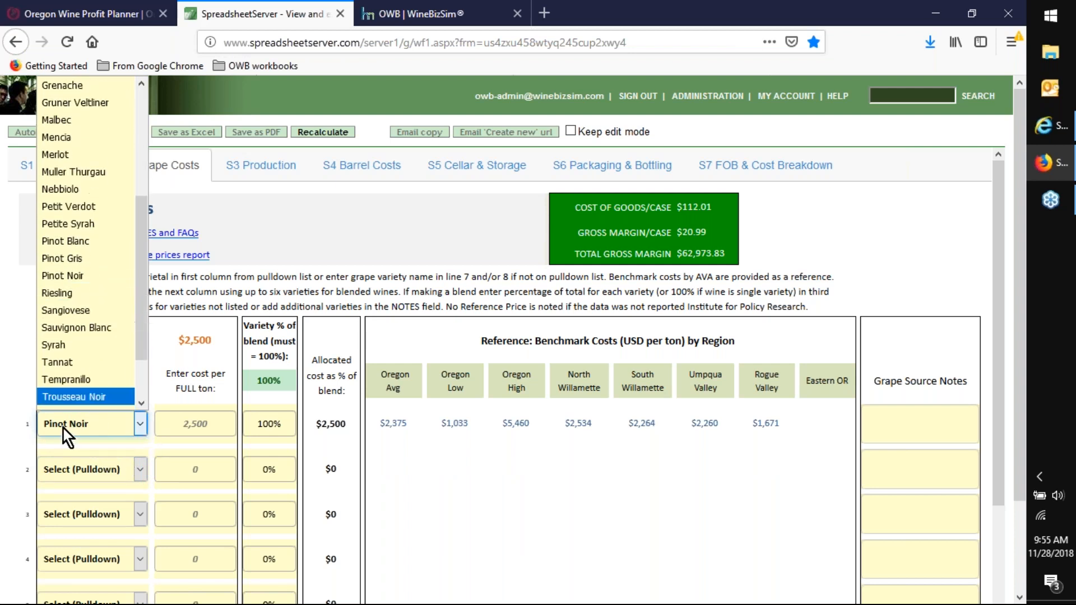
{"action": "scroll", "coordinate": [70, 261], "scroll_direction": "down", "scroll_amount": 1}
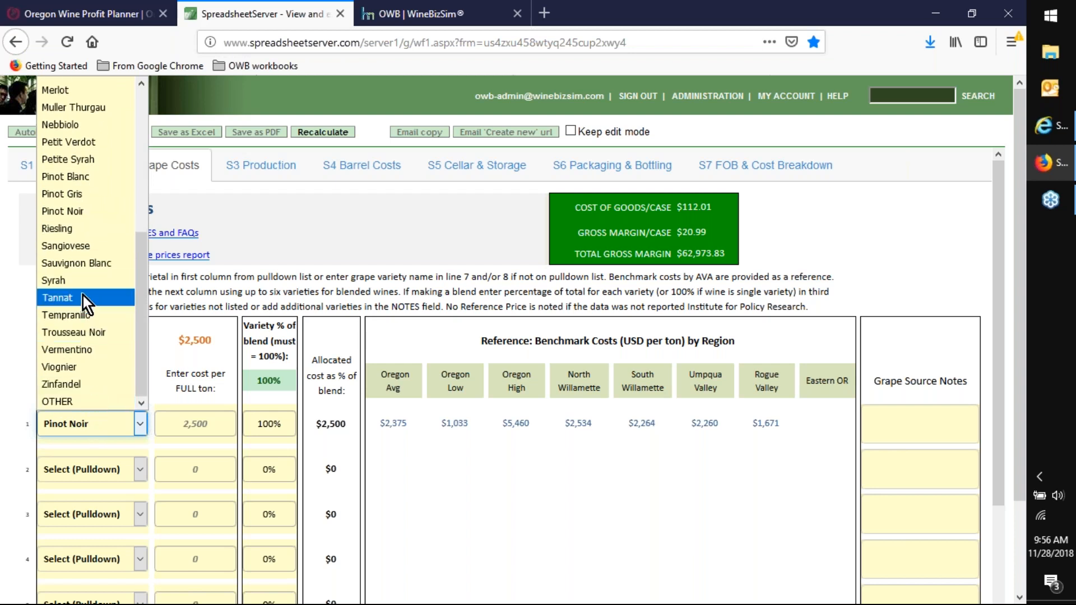
{"action": "left_click", "coordinate": [79, 280]}
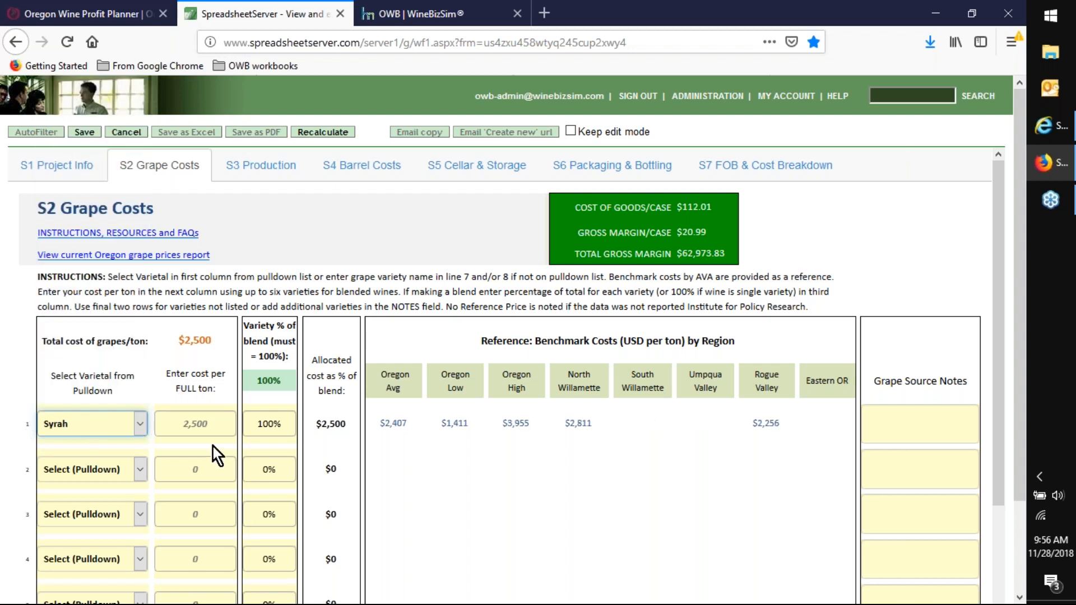
{"action": "left_click", "coordinate": [168, 424]}
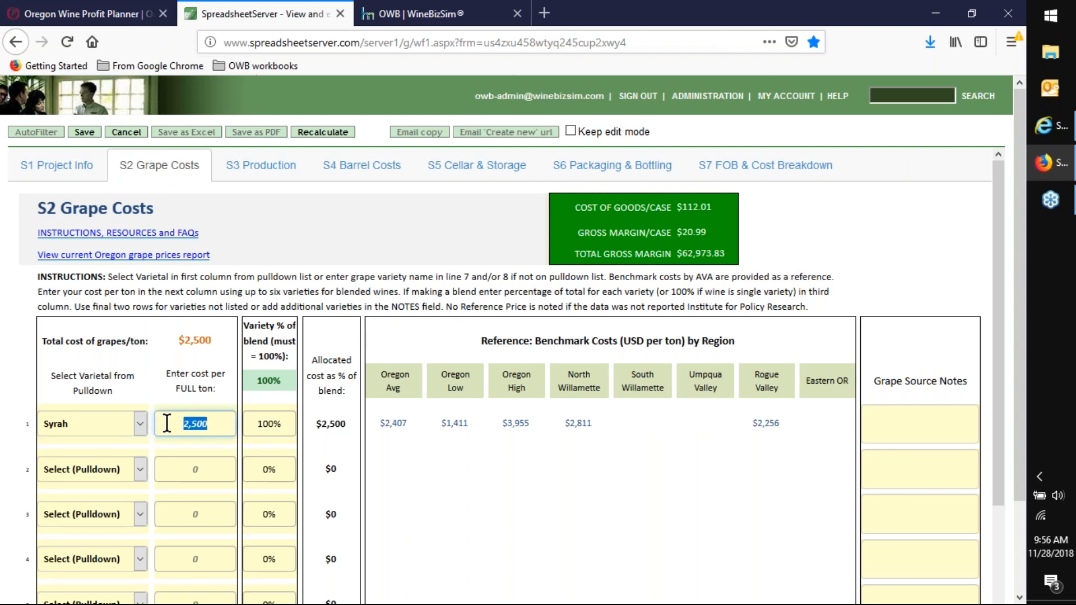
{"action": "type", "text": "1800"}
{"action": "left_click", "coordinate": [196, 446]}
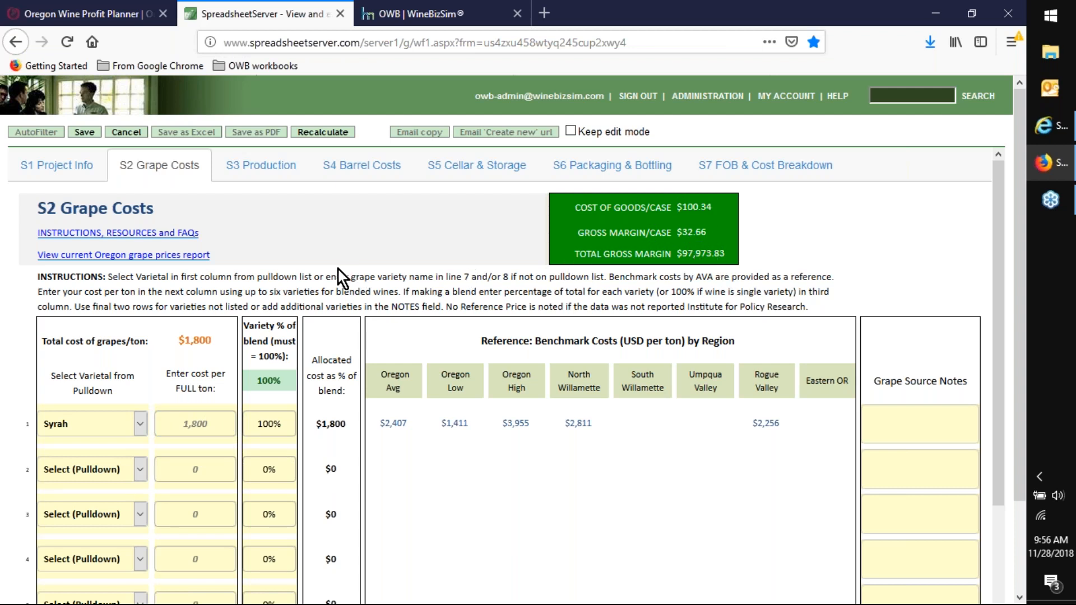
- Set Syrah's variety share of the blend to 50%
{"action": "left_click_drag", "start_coordinate": [254, 423], "coordinate": [291, 424]}
{"action": "type", "text": "50"}
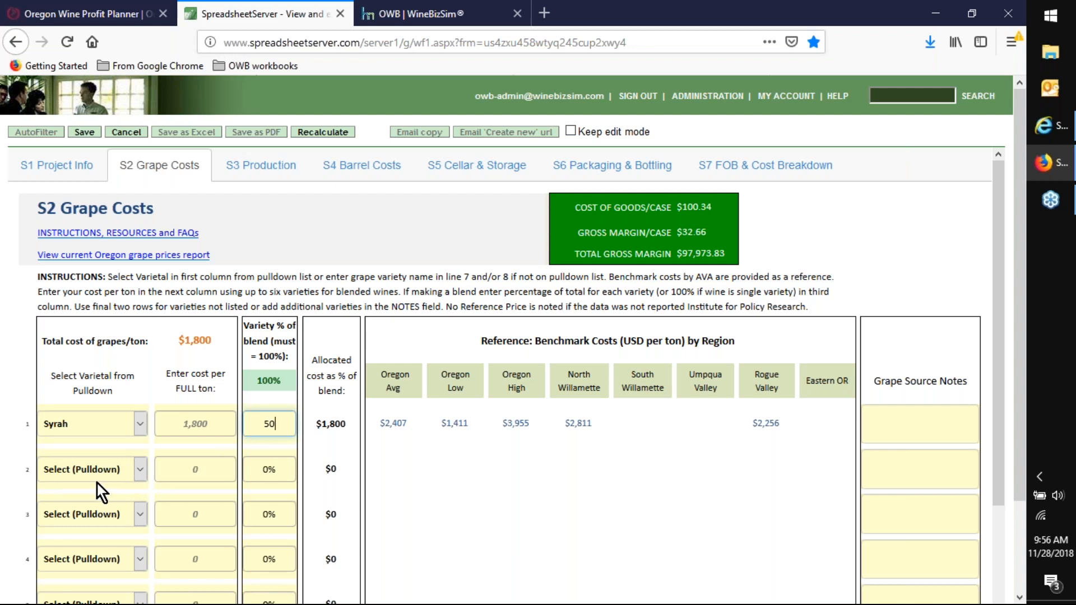
- Choose Zinfandel as the varietal in row 2 and set its cost per full ton to 1,200
{"action": "left_click", "coordinate": [142, 470]}
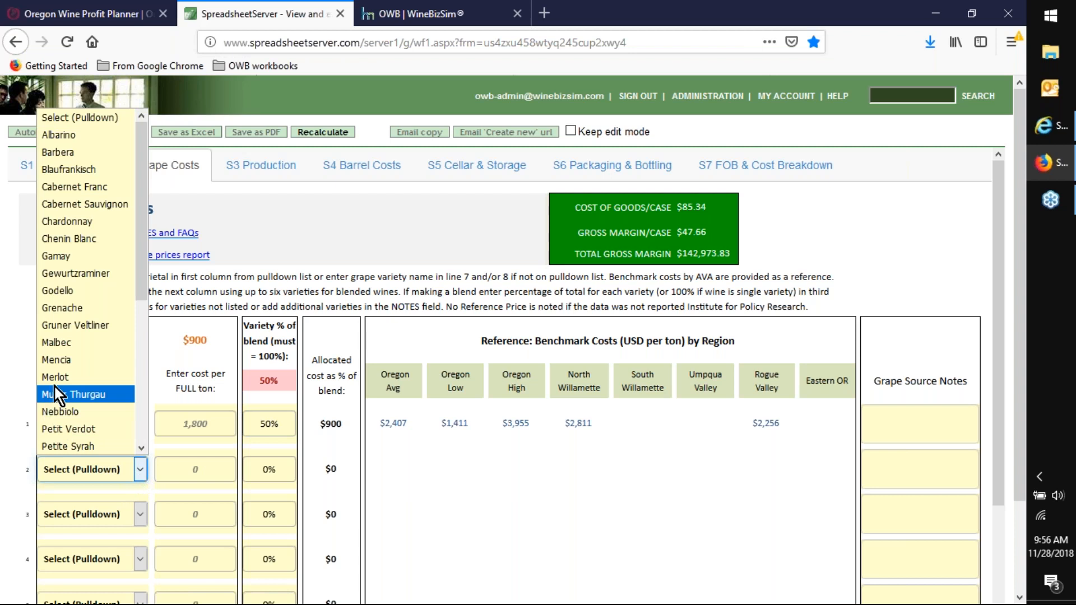
{"action": "scroll", "coordinate": [79, 278], "scroll_direction": "down", "scroll_amount": 2}
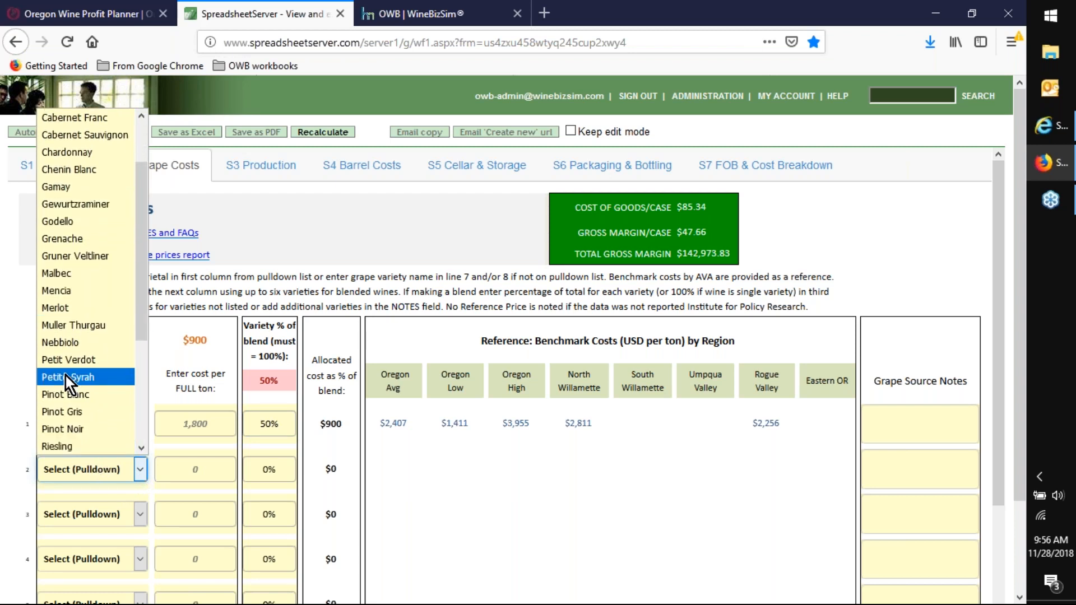
{"action": "scroll", "coordinate": [66, 376], "scroll_direction": "down", "scroll_amount": 4}
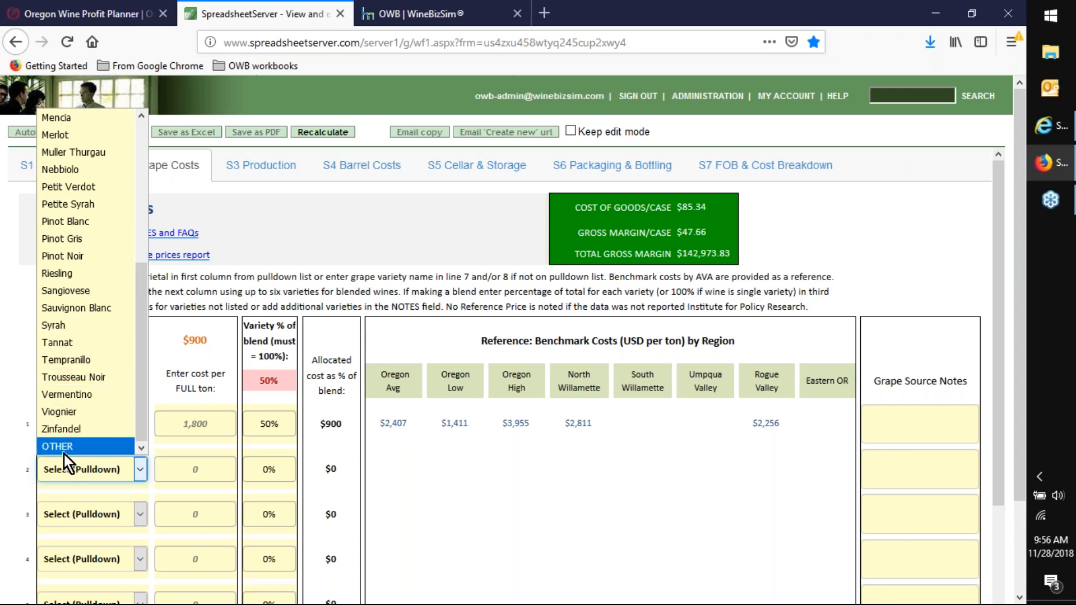
{"action": "left_click", "coordinate": [62, 428]}
{"action": "left_click", "coordinate": [174, 470]}
{"action": "type", "text": "1"}
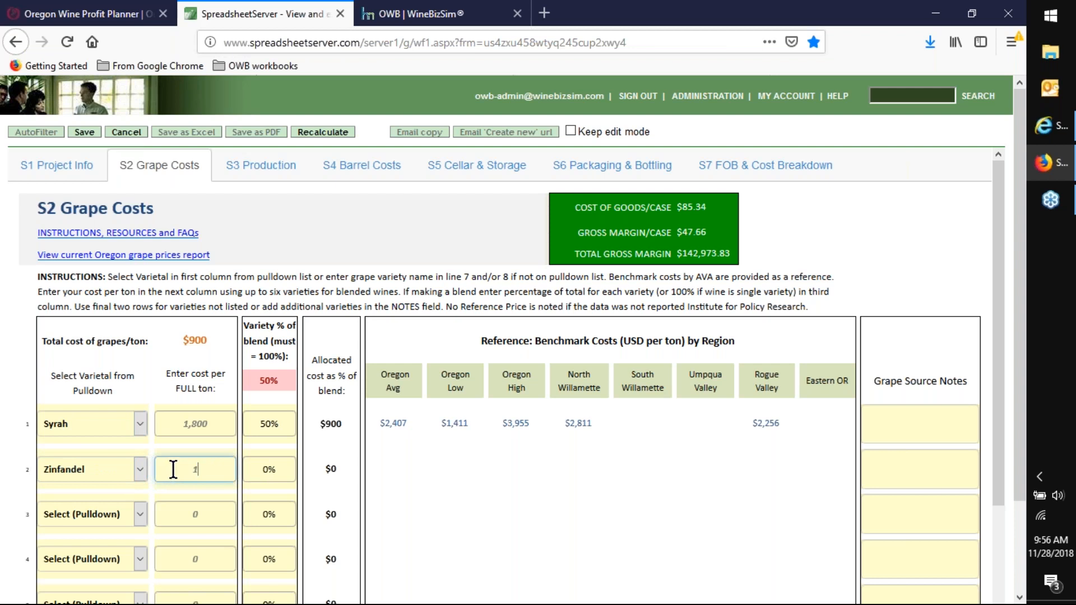
{"action": "type", "text": ",200"}
- Set Zinfandel's variety share of the blend to 50%
{"action": "left_click", "coordinate": [253, 468]}
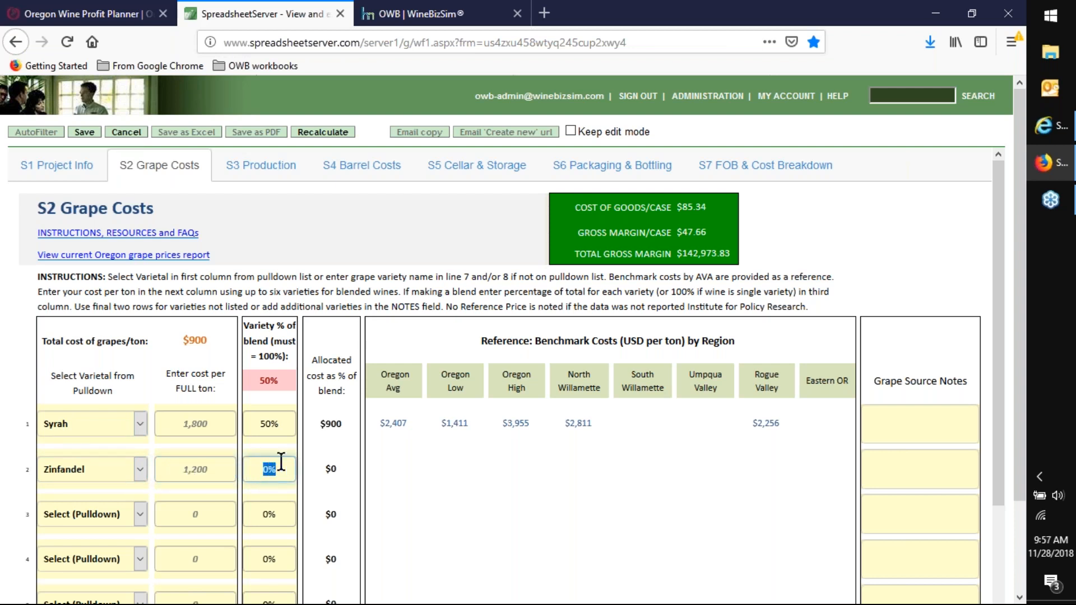
{"action": "type", "text": "50"}
{"action": "key", "text": "Tab"}
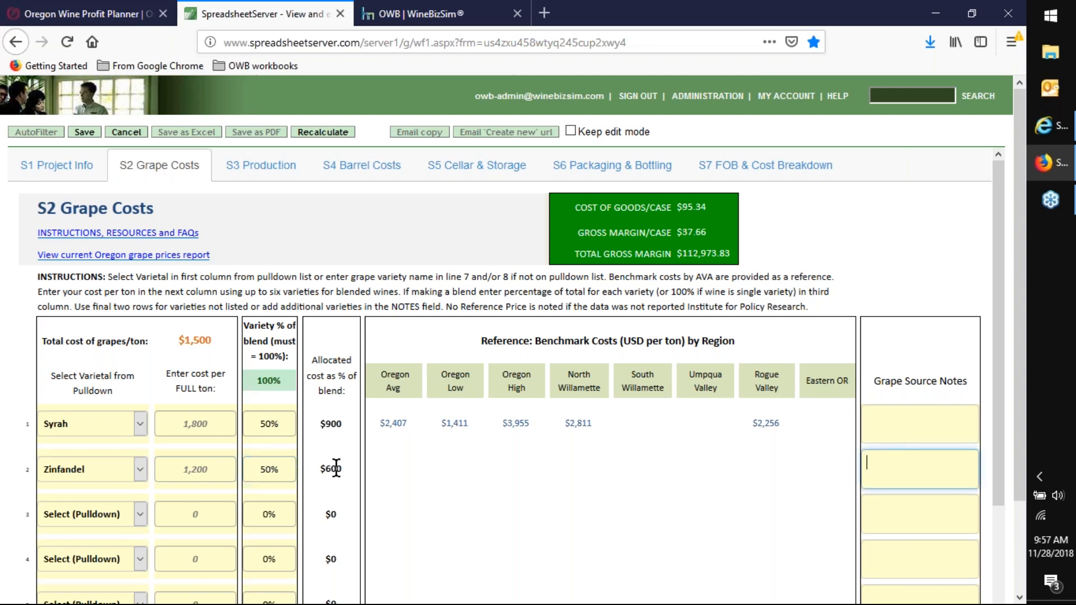
- Examine the Zinfandel benchmark costs, the other-variety rows 7 and 8, the Grape Source Notes fields and the blend total
{"action": "left_click", "coordinate": [399, 469]}
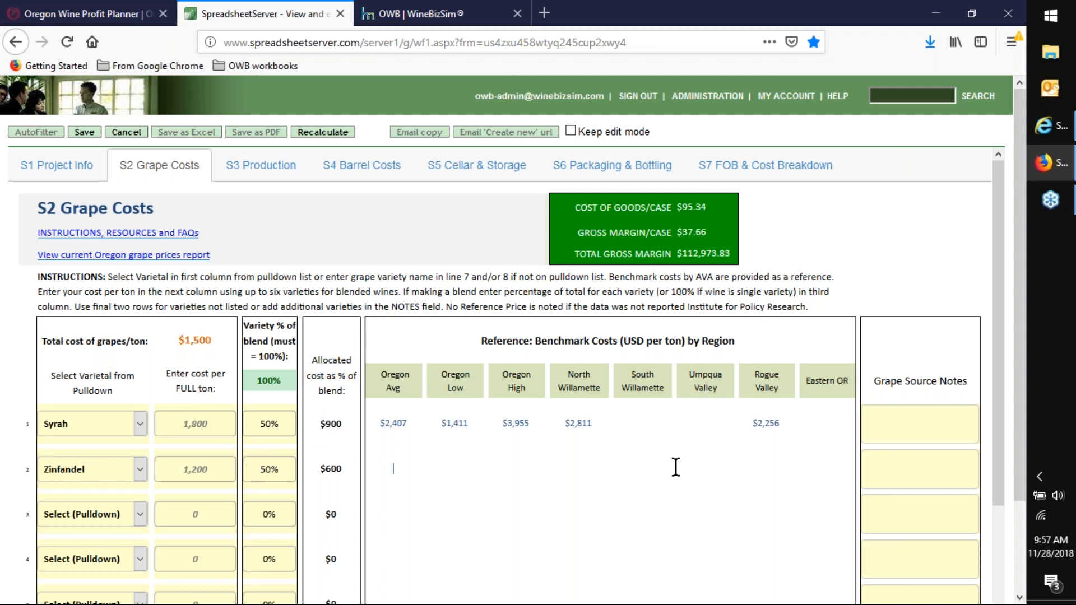
{"action": "scroll", "coordinate": [650, 471], "scroll_direction": "down", "scroll_amount": 1}
{"action": "scroll", "coordinate": [651, 471], "scroll_direction": "down", "scroll_amount": 3}
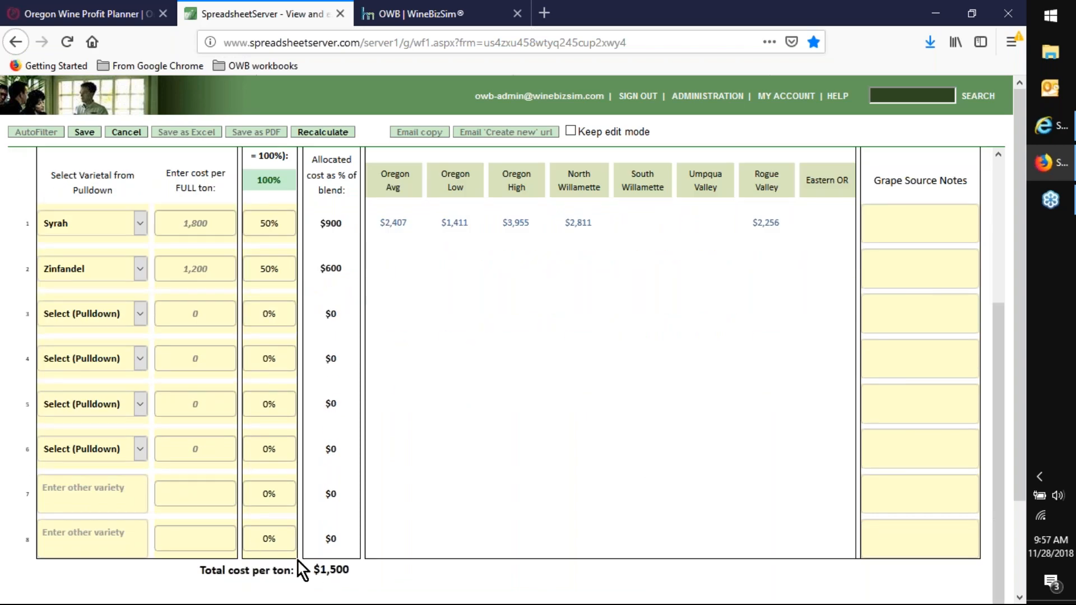
{"action": "left_click", "coordinate": [84, 486]}
{"action": "left_click", "coordinate": [72, 534]}
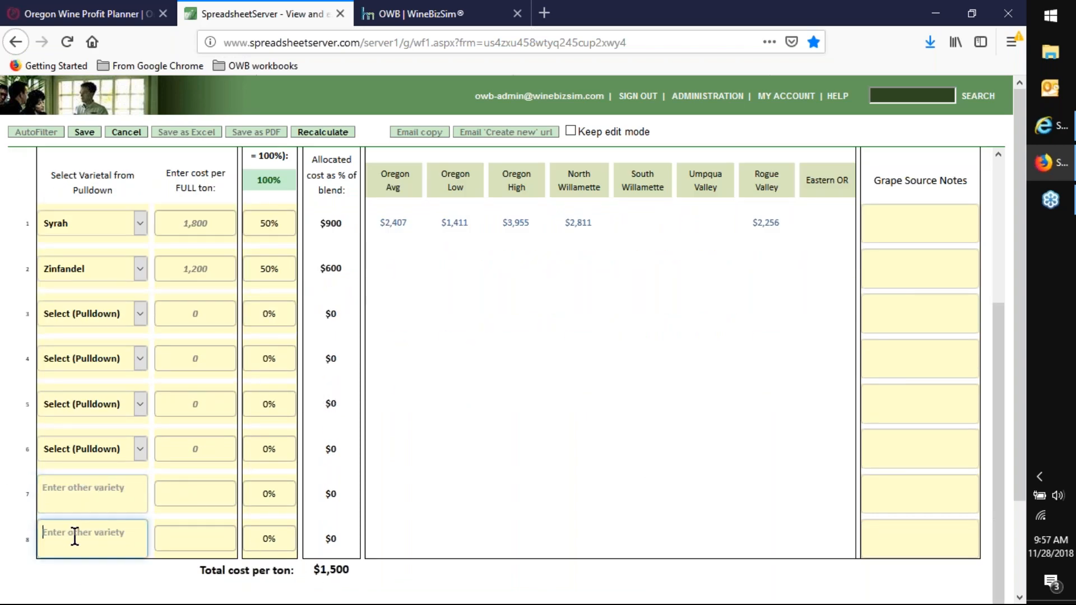
{"action": "scroll", "coordinate": [173, 351], "scroll_direction": "up", "scroll_amount": 3}
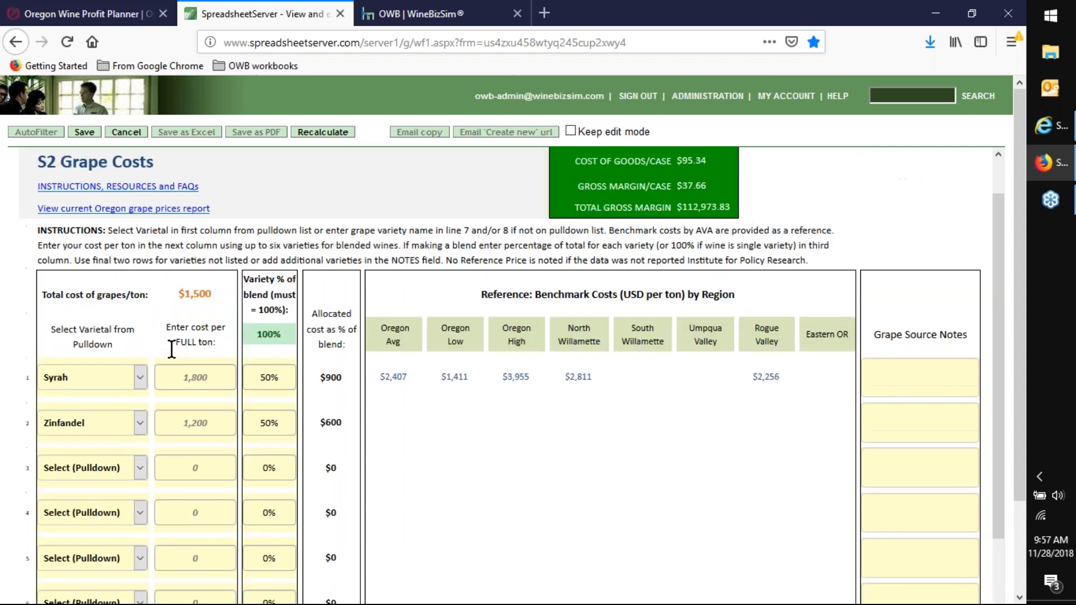
{"action": "left_click", "coordinate": [903, 422]}
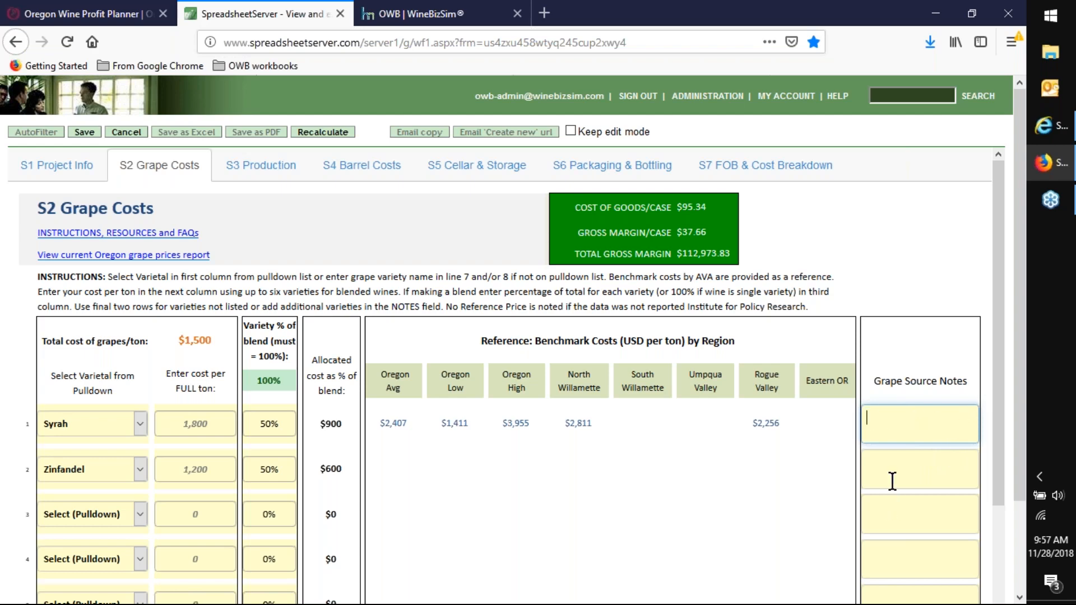
{"action": "scroll", "coordinate": [890, 481], "scroll_direction": "down", "scroll_amount": 3}
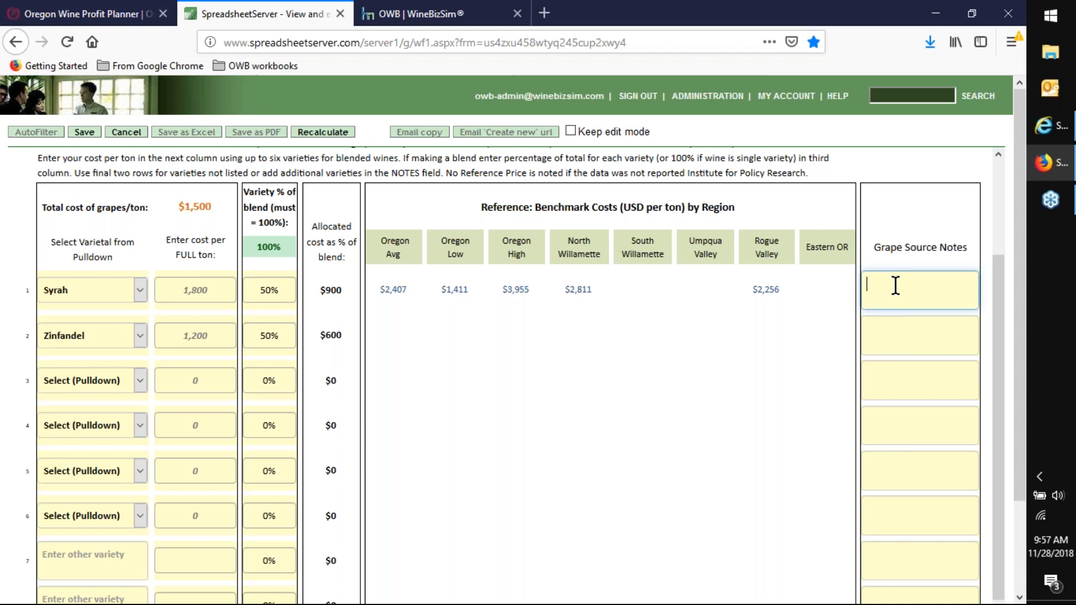
{"action": "scroll", "coordinate": [796, 341], "scroll_direction": "up", "scroll_amount": 3}
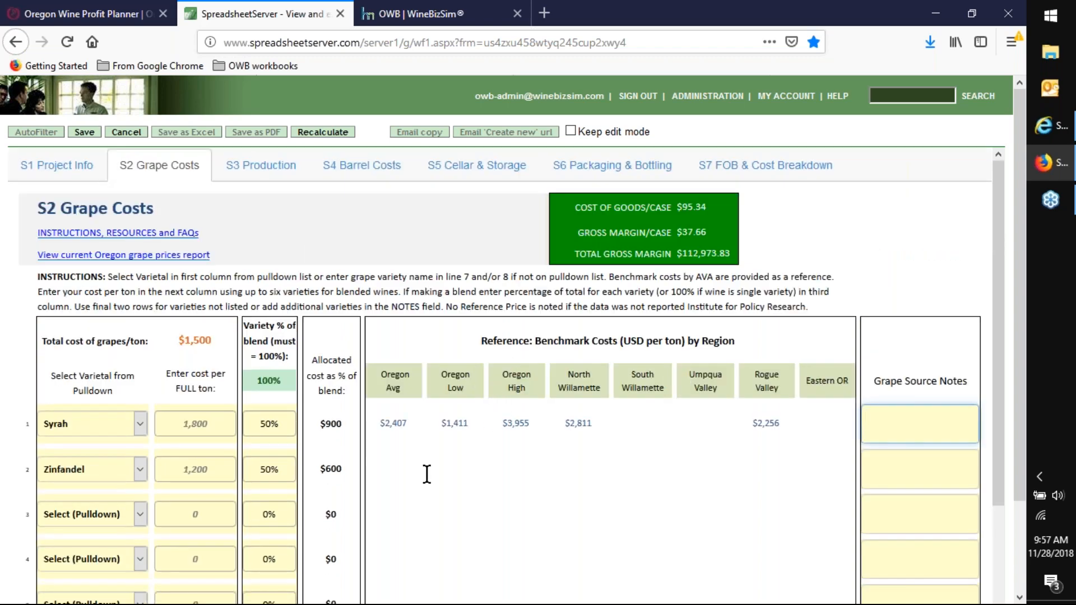
{"action": "left_click", "coordinate": [314, 227]}
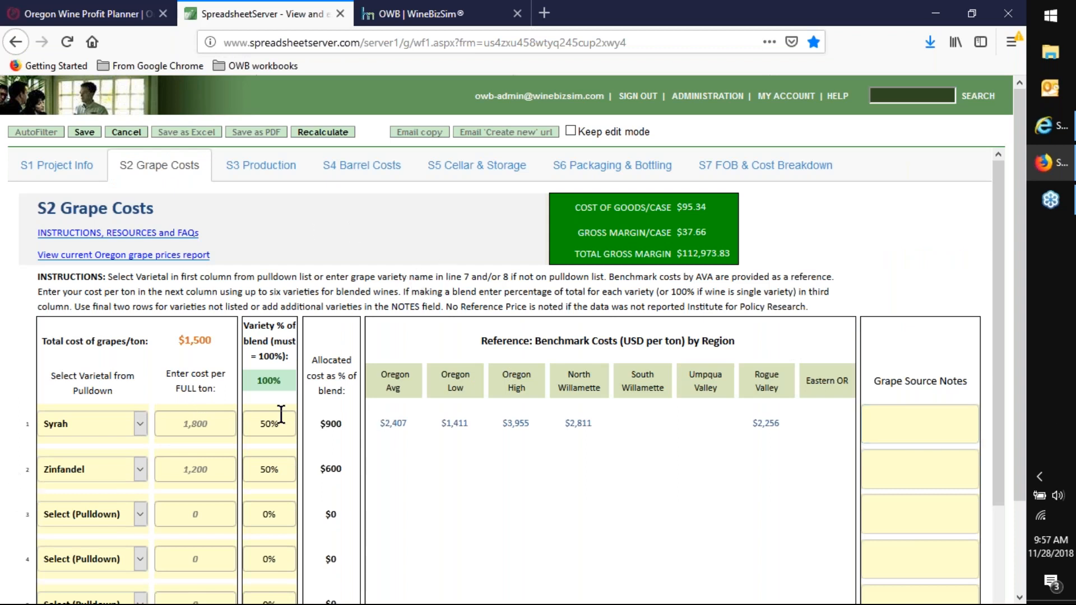
- Open the S3 Production worksheet and look through its grape cost, full-production percentage and bulk wine cost lines
{"action": "left_click", "coordinate": [249, 174]}
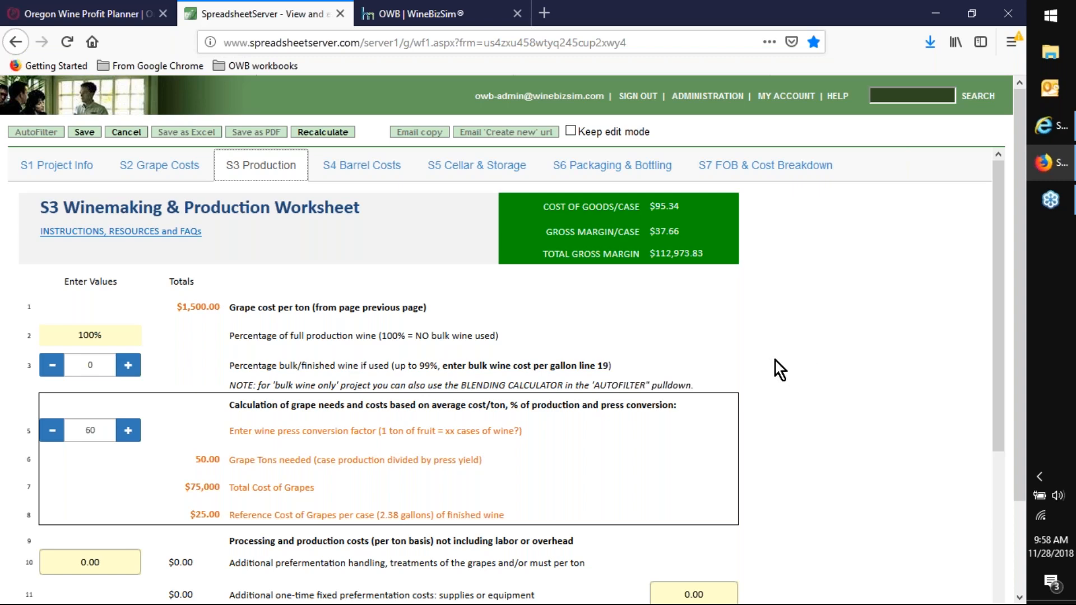
{"action": "left_click", "coordinate": [48, 310]}
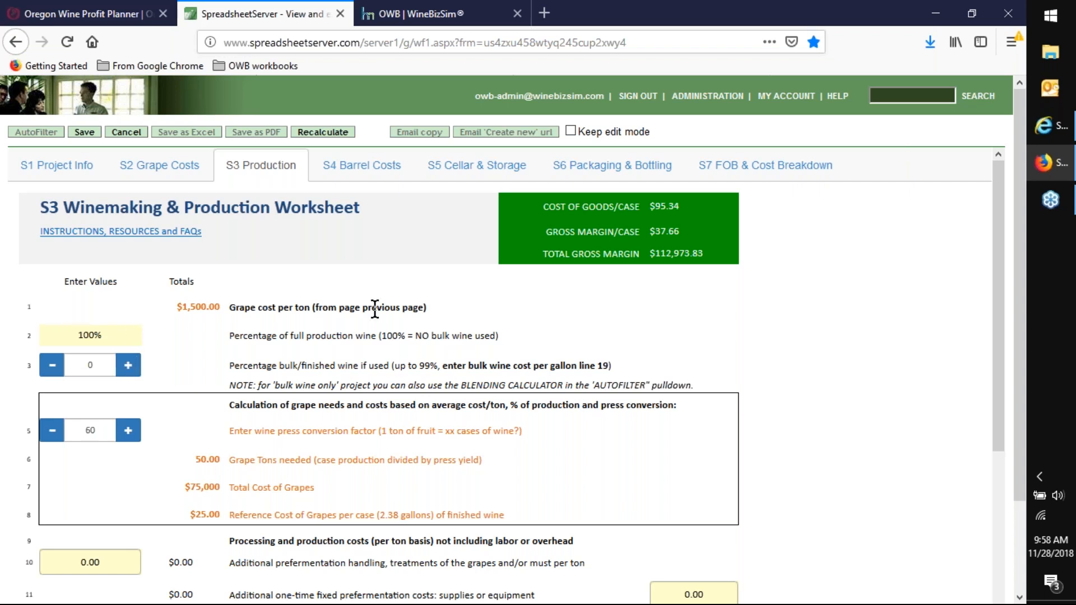
{"action": "left_click", "coordinate": [124, 334]}
{"action": "scroll", "coordinate": [577, 361], "scroll_direction": "down", "scroll_amount": 6}
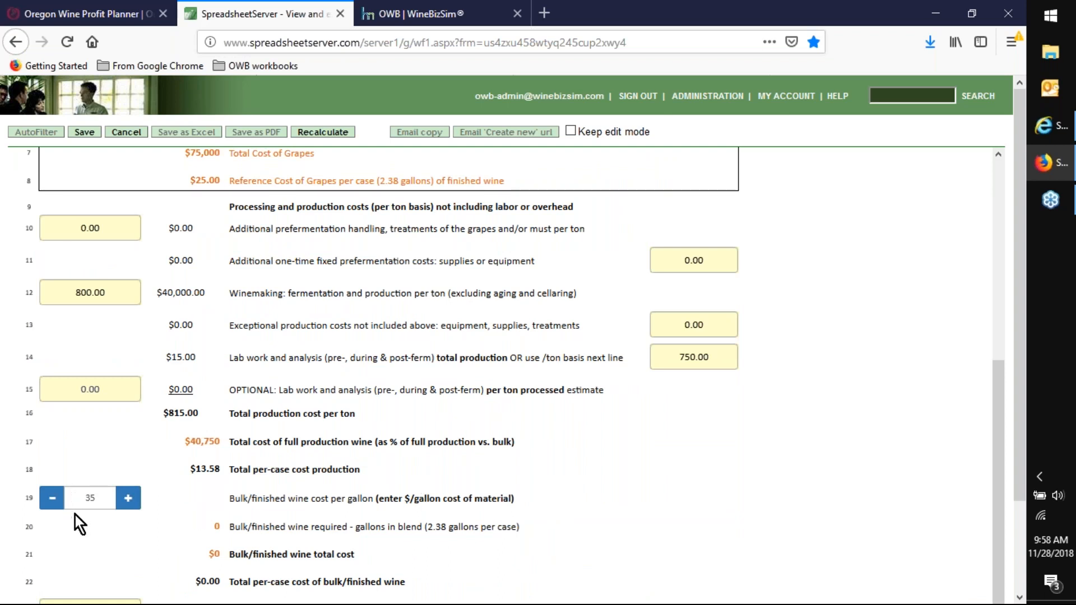
- Set the percentage of bulk/finished wine used on line 3 to 10
{"action": "scroll", "coordinate": [75, 515], "scroll_direction": "up", "scroll_amount": 6}
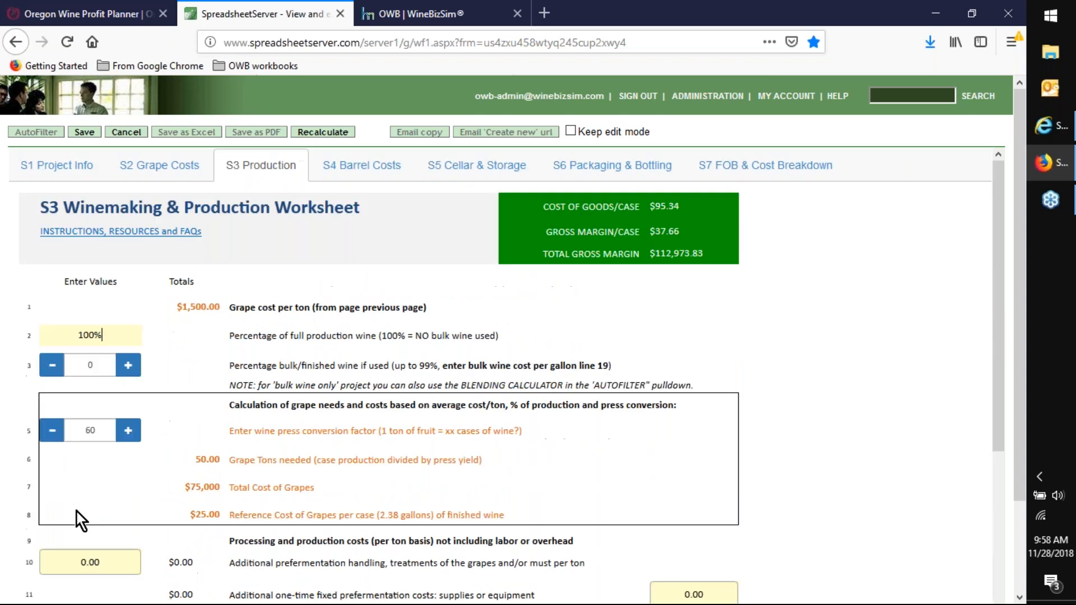
{"action": "left_click", "coordinate": [128, 367]}
{"action": "left_click", "coordinate": [128, 367]}
{"action": "left_click", "coordinate": [128, 367]}
{"action": "left_click", "coordinate": [128, 367]}
{"action": "left_click", "coordinate": [128, 367]}
{"action": "left_click", "coordinate": [128, 366]}
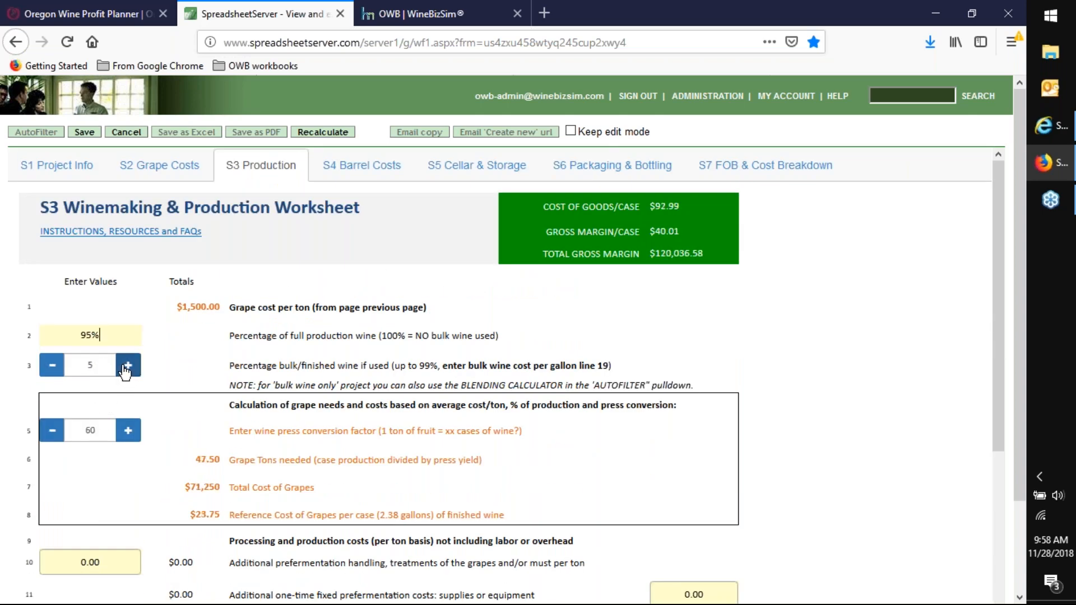
{"action": "left_click", "coordinate": [128, 366]}
{"action": "left_click", "coordinate": [128, 367]}
{"action": "left_click", "coordinate": [127, 366]}
{"action": "left_click", "coordinate": [128, 366]}
{"action": "left_click", "coordinate": [128, 366]}
{"action": "left_click", "coordinate": [52, 364]}
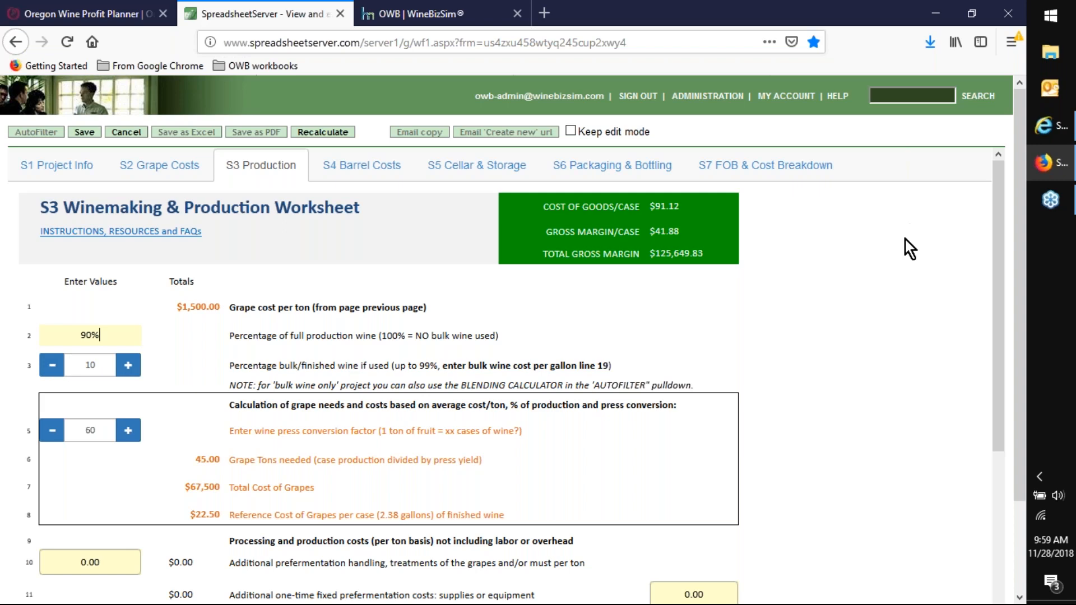
- Set the bulk/finished wine cost per gallon on line 19 to 30
{"action": "scroll", "coordinate": [445, 305], "scroll_direction": "down", "scroll_amount": 6}
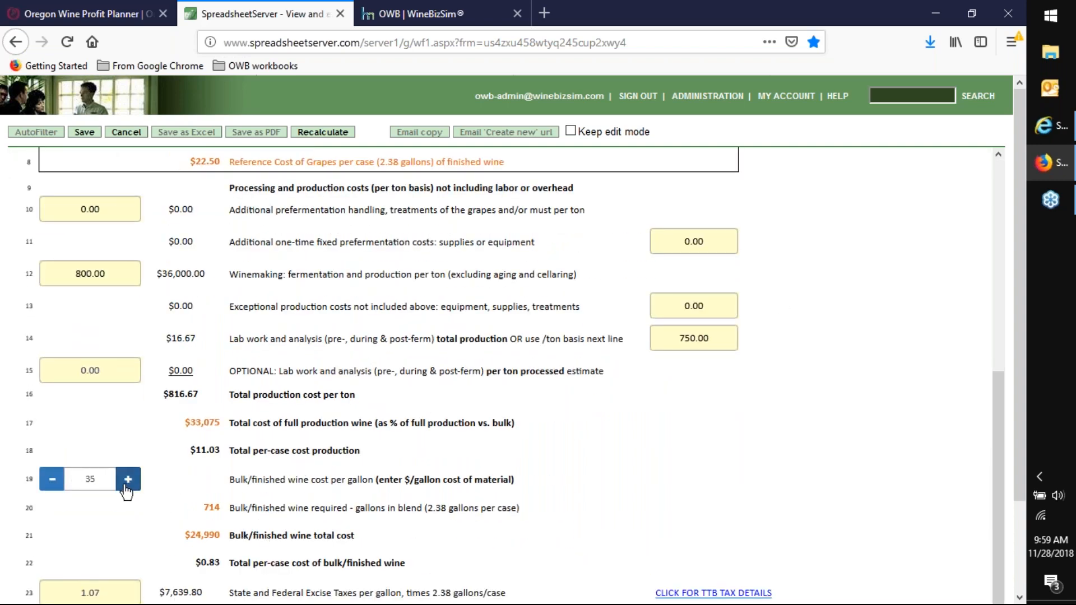
{"action": "left_click", "coordinate": [53, 480]}
{"action": "left_click", "coordinate": [54, 481]}
{"action": "left_click", "coordinate": [53, 481]}
{"action": "left_click", "coordinate": [53, 481]}
{"action": "left_click", "coordinate": [53, 481]}
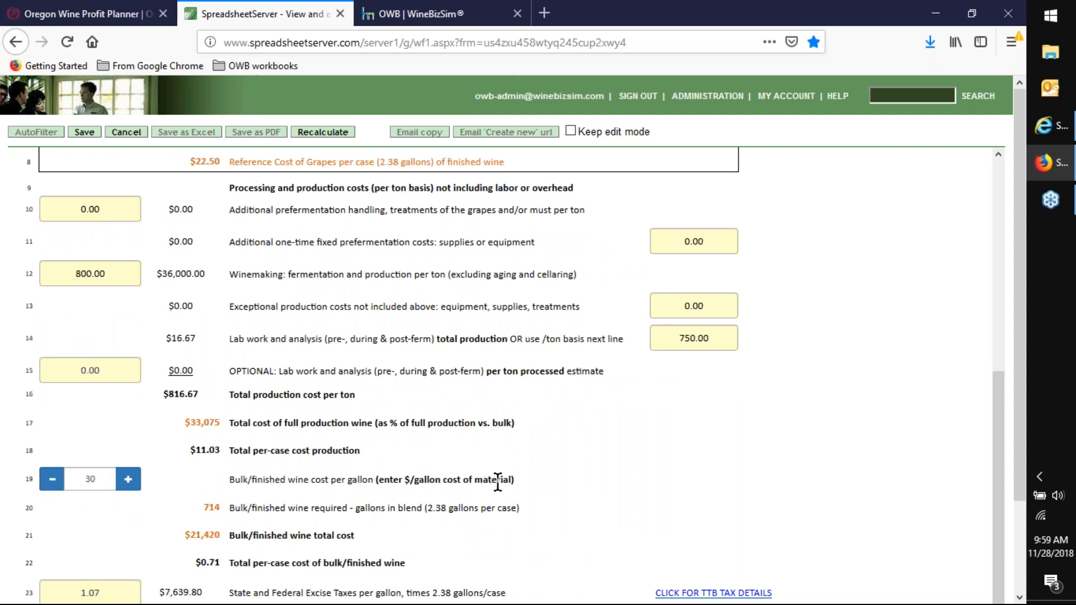
- Try a wine press conversion factor of 62 cases per ton on line 5
{"action": "scroll", "coordinate": [495, 483], "scroll_direction": "up", "scroll_amount": 3}
{"action": "scroll", "coordinate": [494, 483], "scroll_direction": "up", "scroll_amount": 7}
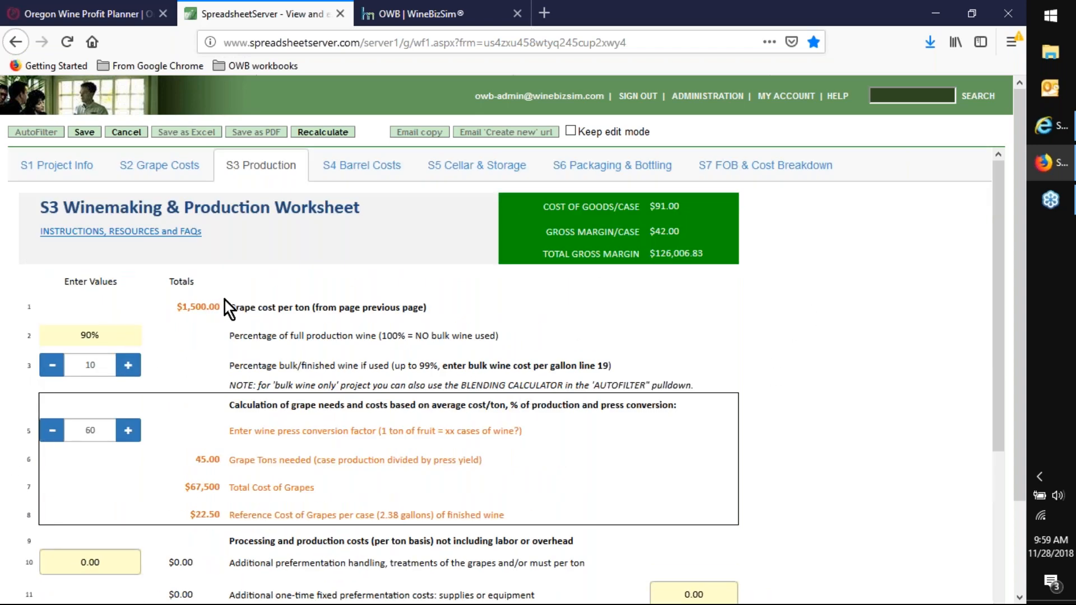
{"action": "scroll", "coordinate": [224, 302], "scroll_direction": "down", "scroll_amount": 3}
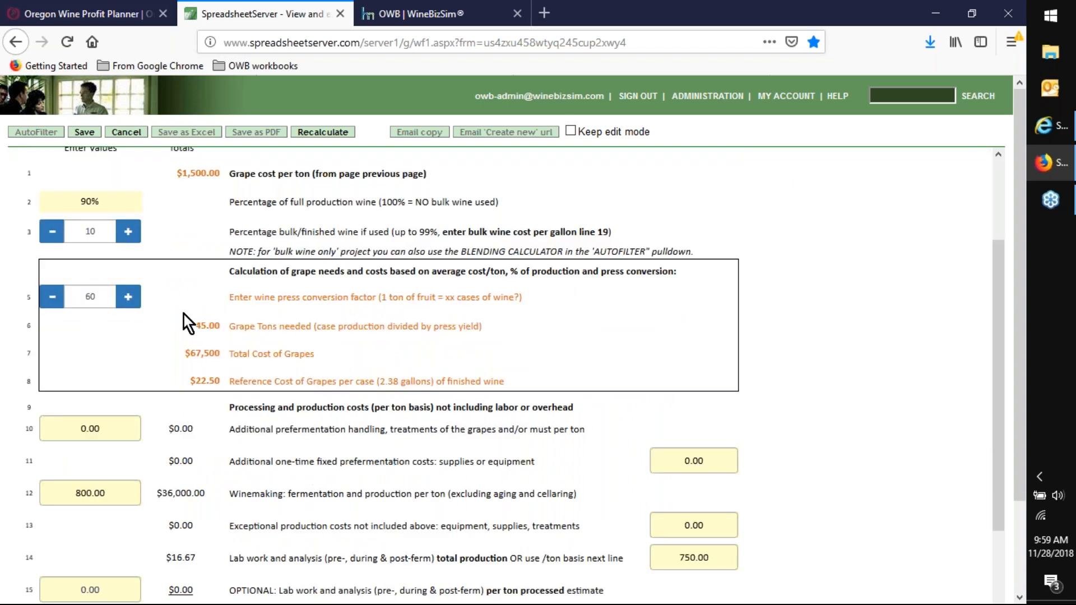
{"action": "scroll", "coordinate": [204, 305], "scroll_direction": "up", "scroll_amount": 3}
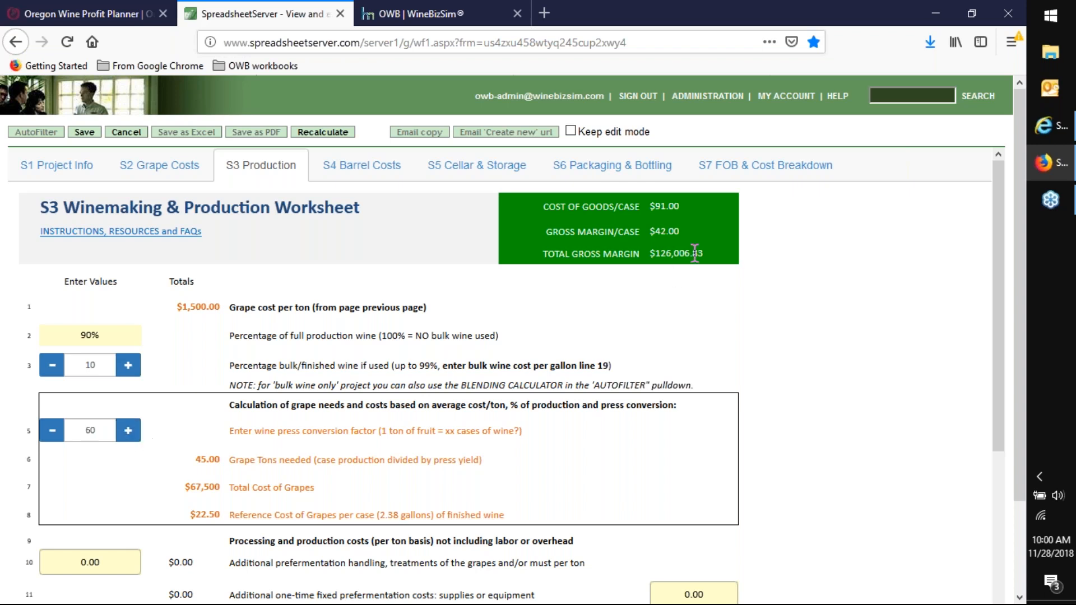
{"action": "left_click", "coordinate": [128, 430]}
{"action": "left_click", "coordinate": [128, 431]}
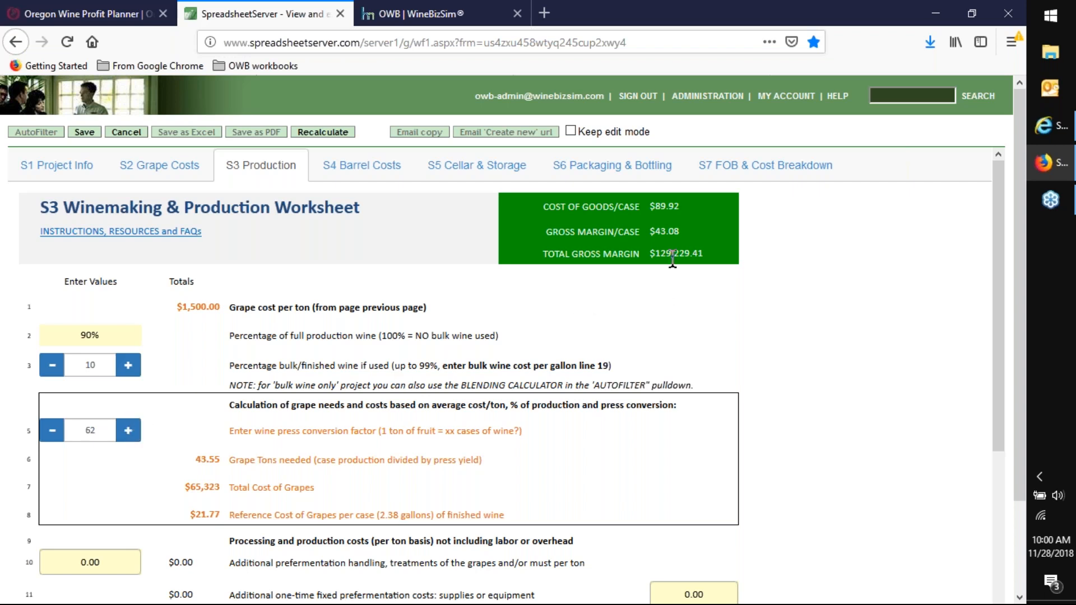
- Lower the wine press conversion factor on line 5 to 50 cases per ton of fruit
{"action": "left_click", "coordinate": [55, 434]}
{"action": "left_click", "coordinate": [54, 433]}
{"action": "left_click", "coordinate": [54, 435]}
{"action": "left_click", "coordinate": [54, 435]}
{"action": "left_click", "coordinate": [54, 435]}
{"action": "left_click", "coordinate": [54, 435]}
{"action": "left_click", "coordinate": [54, 435]}
{"action": "left_click", "coordinate": [54, 435]}
{"action": "left_click", "coordinate": [55, 434]}
{"action": "left_click", "coordinate": [54, 435]}
{"action": "left_click", "coordinate": [54, 435]}
{"action": "left_click", "coordinate": [55, 435]}
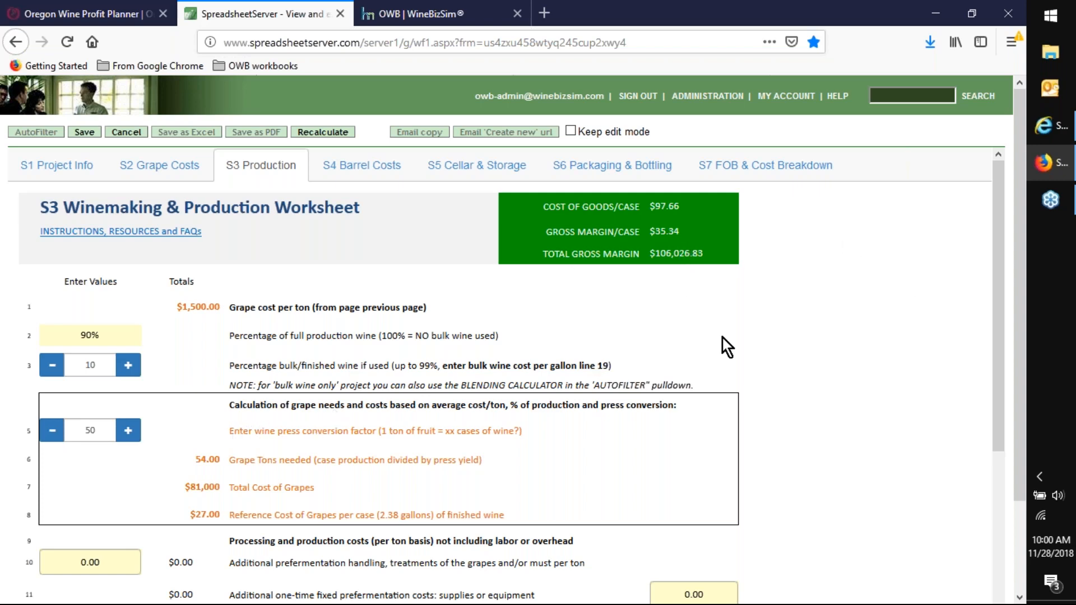
{"action": "scroll", "coordinate": [732, 335], "scroll_direction": "down", "scroll_amount": 2}
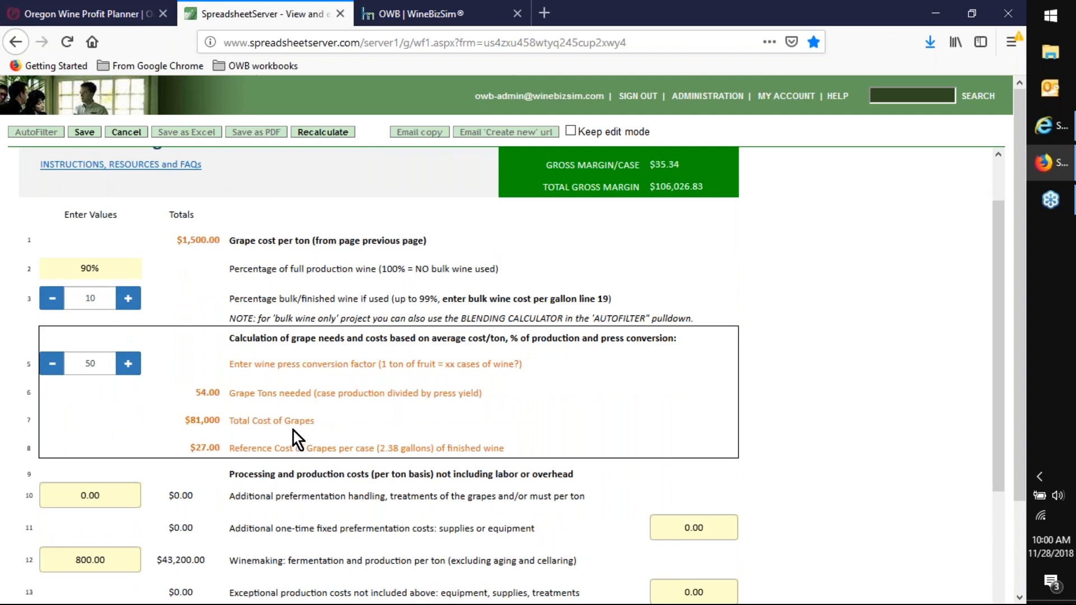
- Set the wine press conversion factor on line 5 to 54 cases per ton of fruit
{"action": "left_click", "coordinate": [129, 366]}
{"action": "left_click", "coordinate": [129, 366]}
{"action": "left_click", "coordinate": [129, 365]}
{"action": "left_click", "coordinate": [129, 365]}
{"action": "left_click", "coordinate": [129, 366]}
{"action": "left_click", "coordinate": [56, 368]}
- Set the winemaking fermentation and production cost per ton on line 12 to 675 and check the margin summary
{"action": "scroll", "coordinate": [429, 395], "scroll_direction": "down", "scroll_amount": 2}
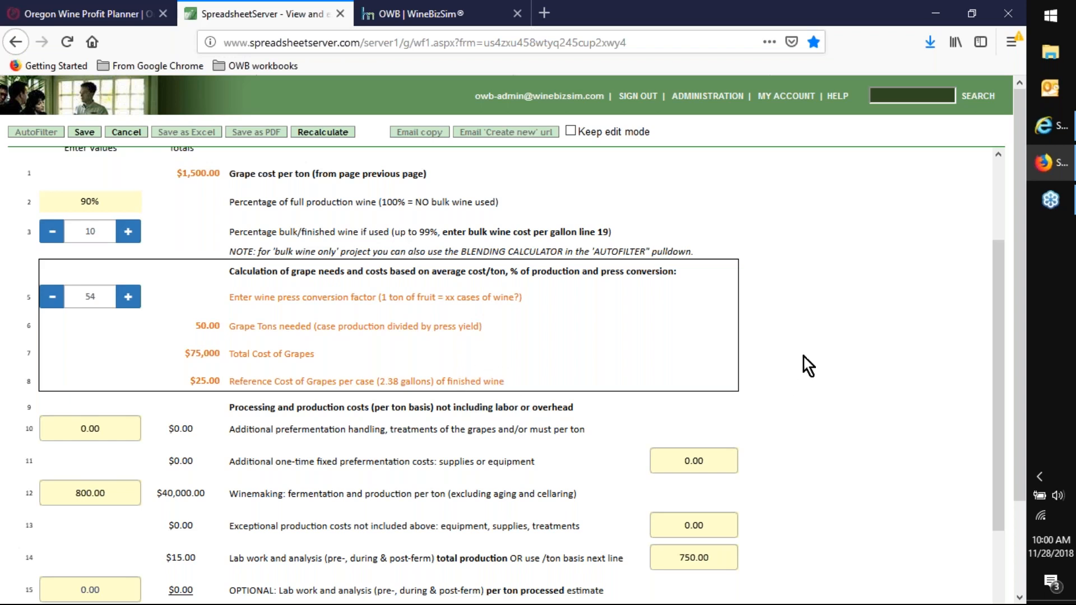
{"action": "scroll", "coordinate": [804, 358], "scroll_direction": "down", "scroll_amount": 4}
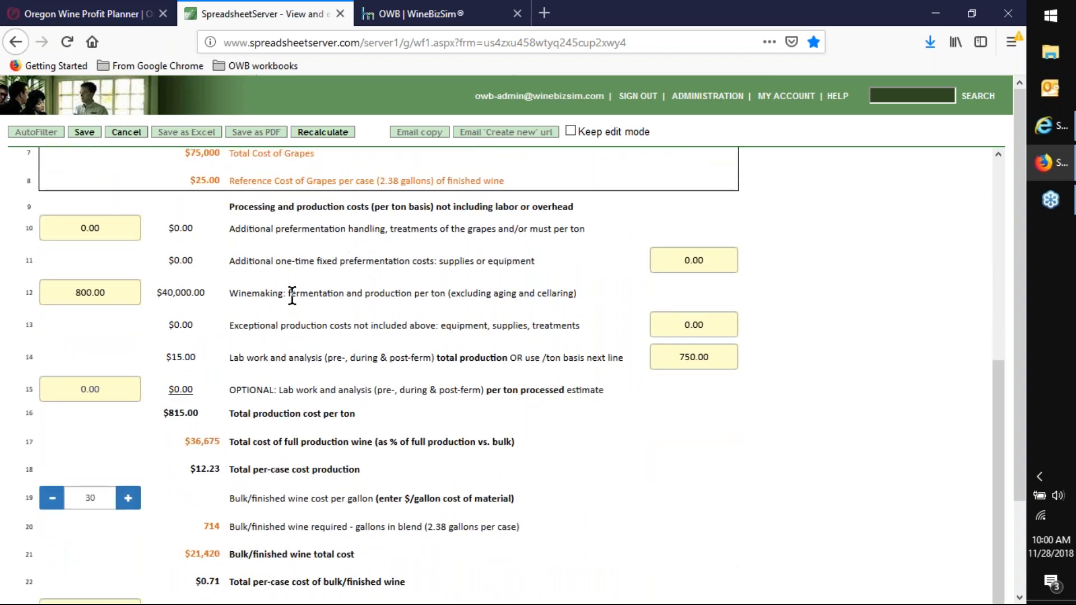
{"action": "left_click", "coordinate": [102, 292]}
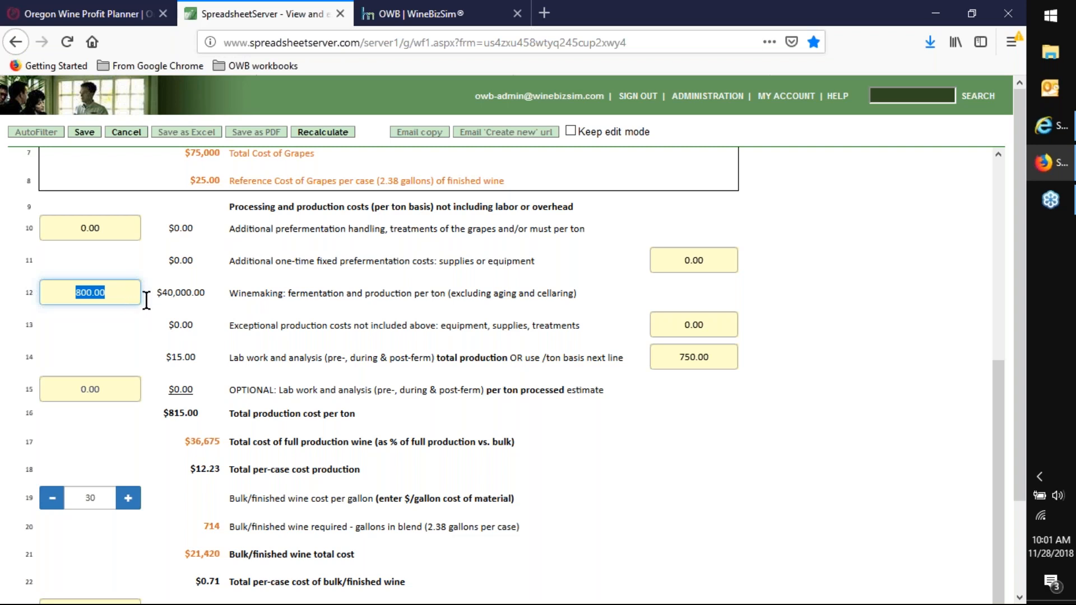
{"action": "left_click", "coordinate": [362, 293]}
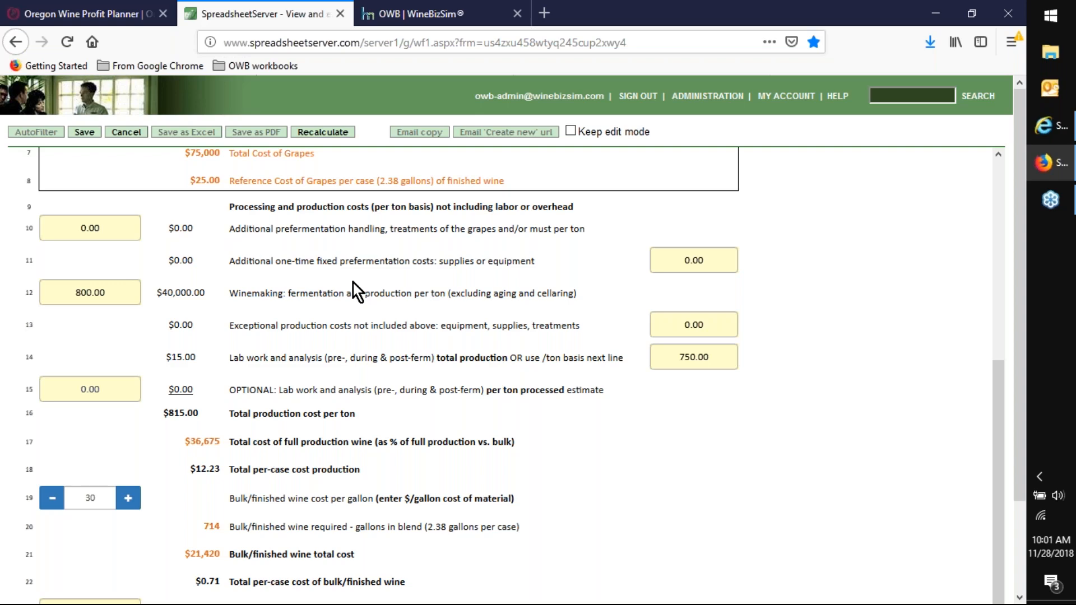
{"action": "scroll", "coordinate": [351, 287], "scroll_direction": "up", "scroll_amount": 5}
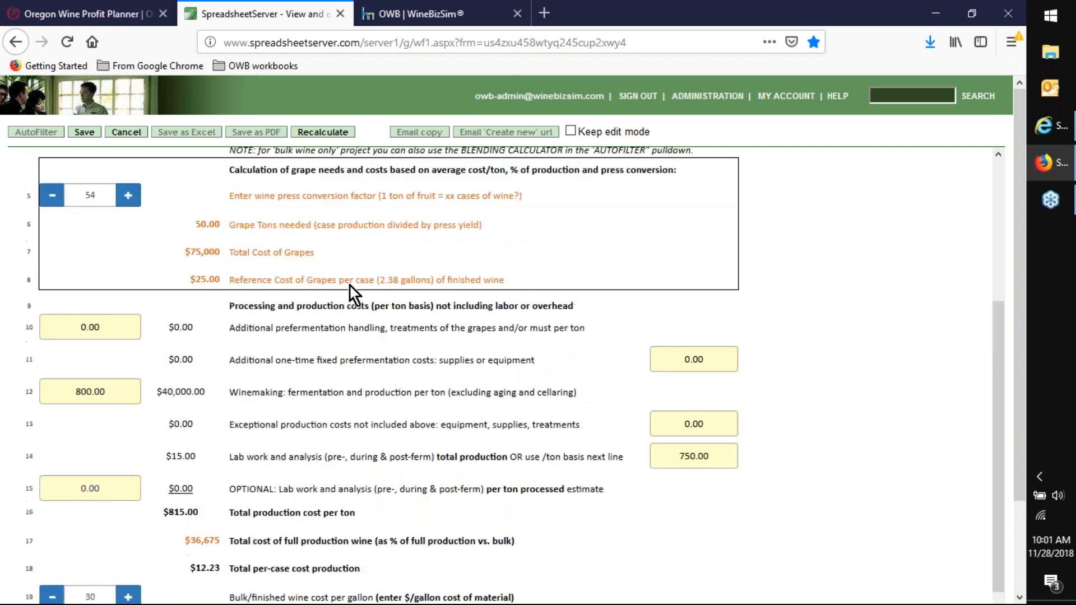
{"action": "scroll", "coordinate": [404, 224], "scroll_direction": "up", "scroll_amount": 3}
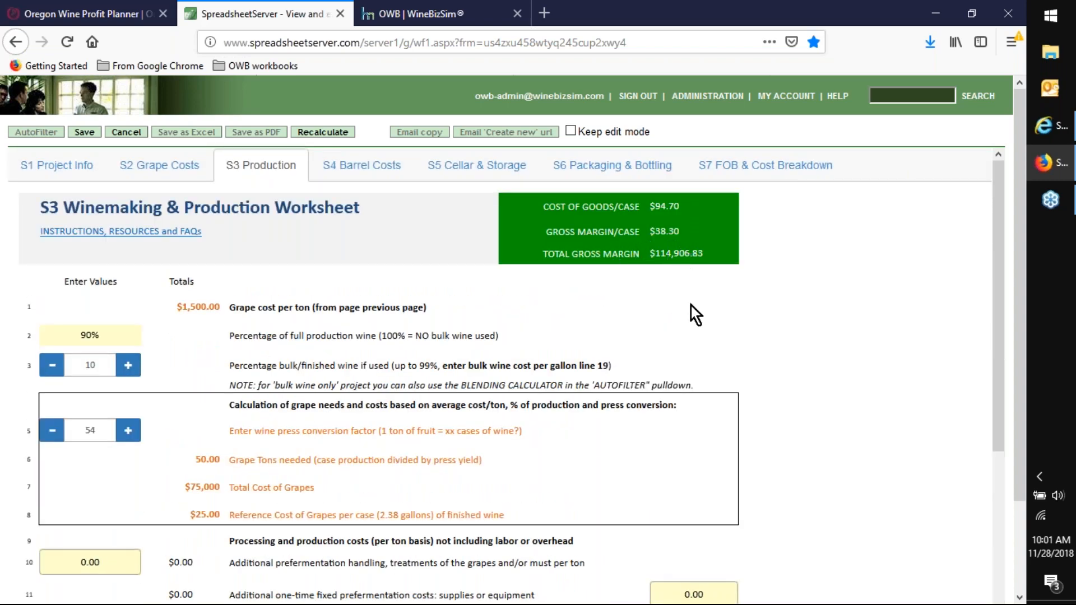
{"action": "scroll", "coordinate": [691, 306], "scroll_direction": "down", "scroll_amount": 5}
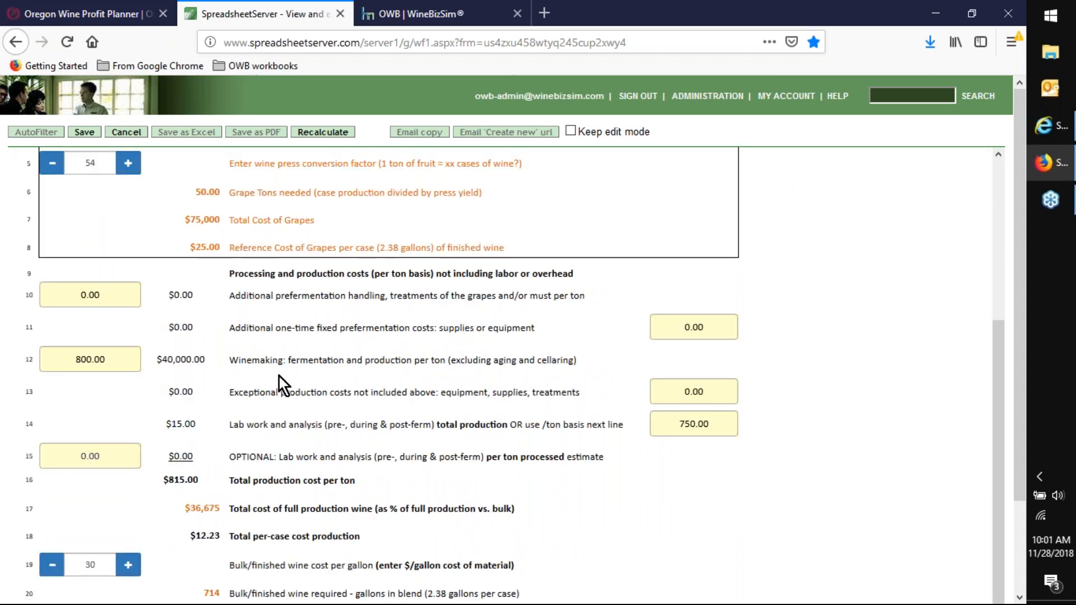
{"action": "left_click", "coordinate": [71, 361]}
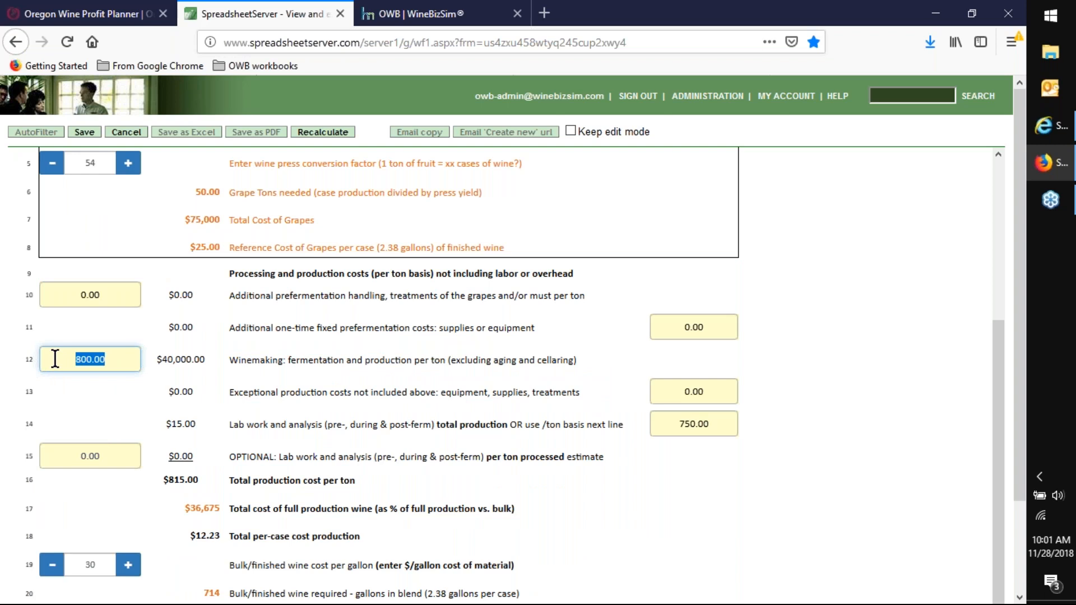
{"action": "type", "text": "675"}
{"action": "key", "text": "Tab"}
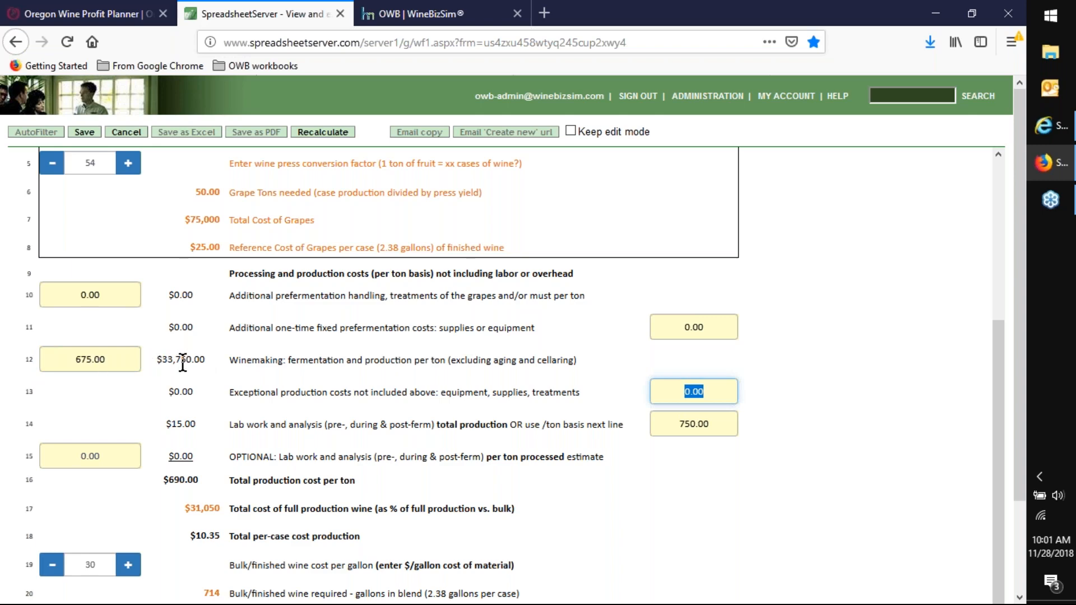
{"action": "scroll", "coordinate": [182, 361], "scroll_direction": "up", "scroll_amount": 3}
{"action": "scroll", "coordinate": [370, 336], "scroll_direction": "up", "scroll_amount": 1}
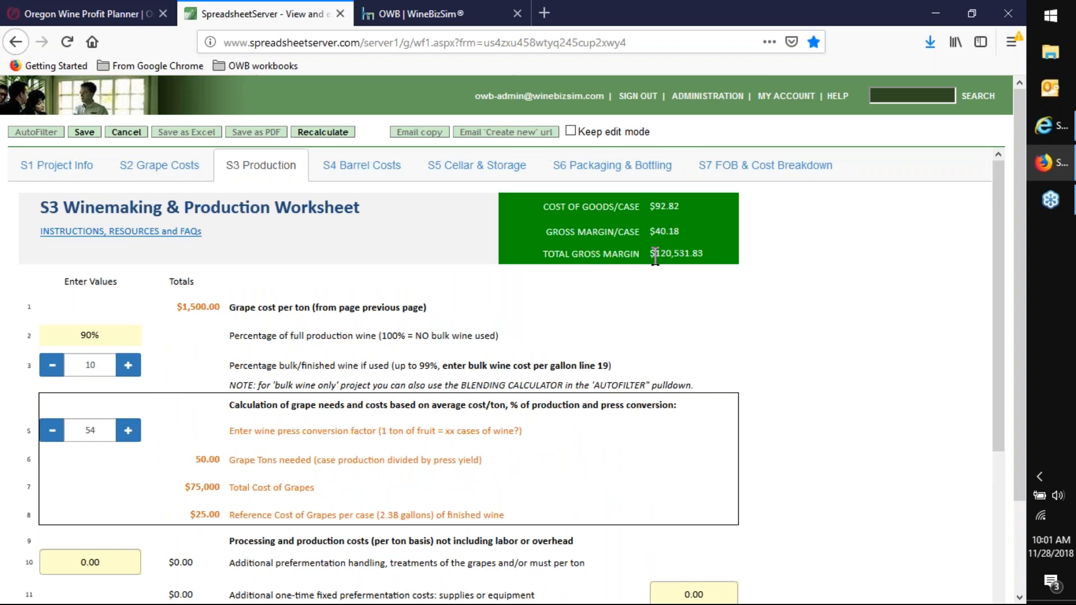
- Set the total-production lab work and analysis cost on line 14 to 0
{"action": "scroll", "coordinate": [662, 281], "scroll_direction": "down", "scroll_amount": 5}
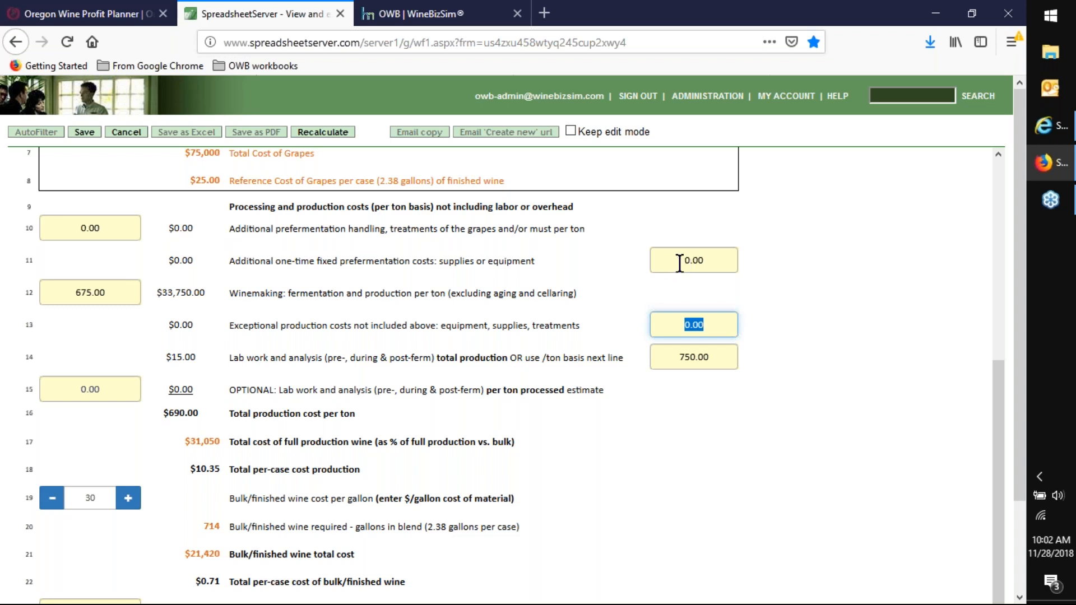
{"action": "left_click", "coordinate": [382, 335]}
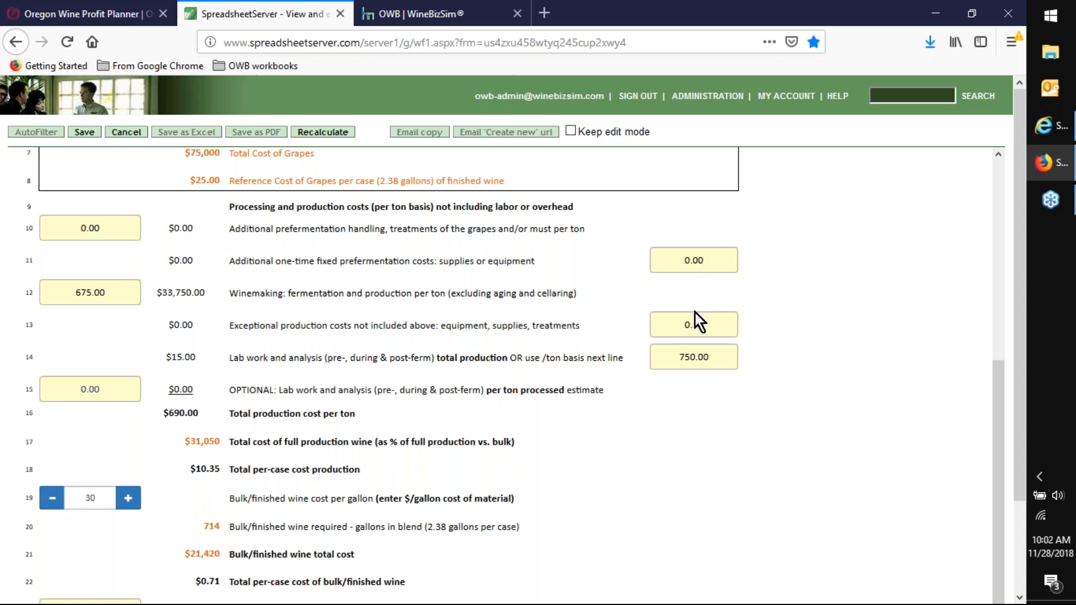
{"action": "scroll", "coordinate": [603, 308], "scroll_direction": "down", "scroll_amount": 1}
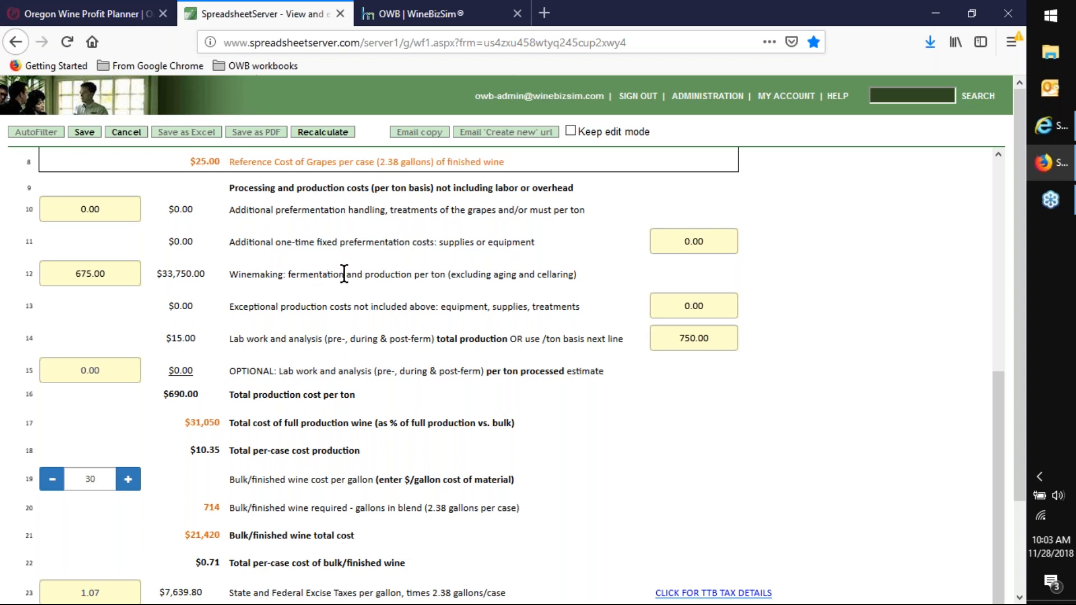
{"action": "left_click_drag", "start_coordinate": [677, 336], "coordinate": [740, 332]}
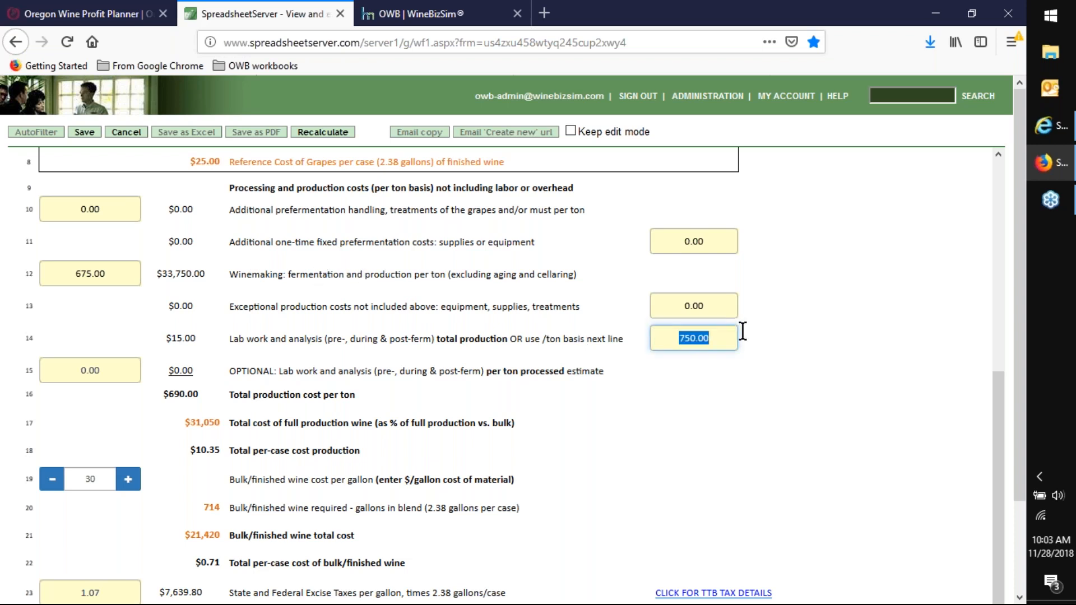
{"action": "type", "text": "0"}
{"action": "key", "text": "Tab"}
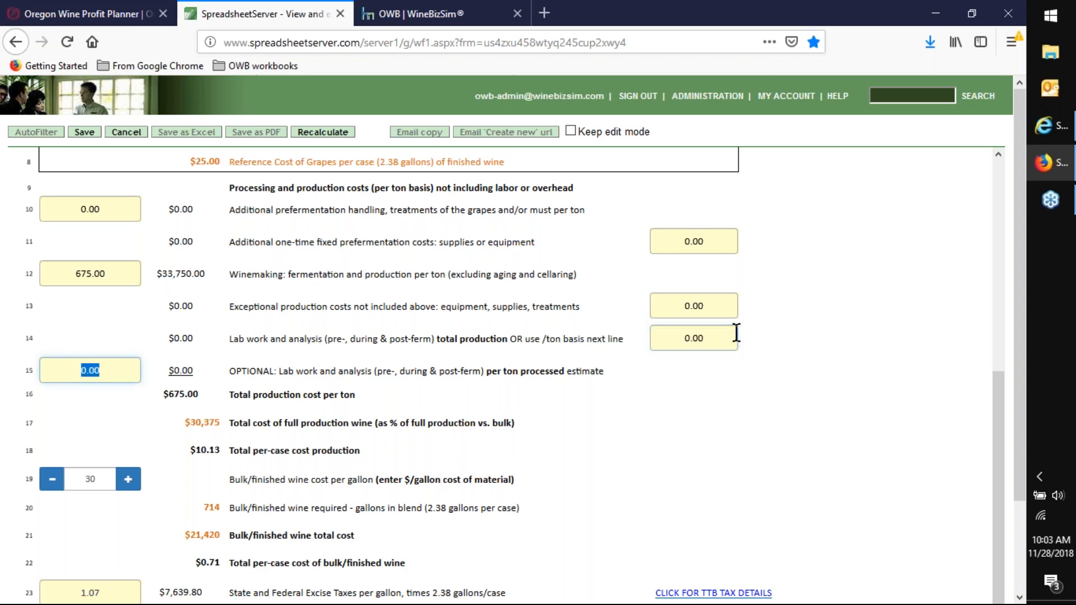
{"action": "left_click", "coordinate": [404, 371]}
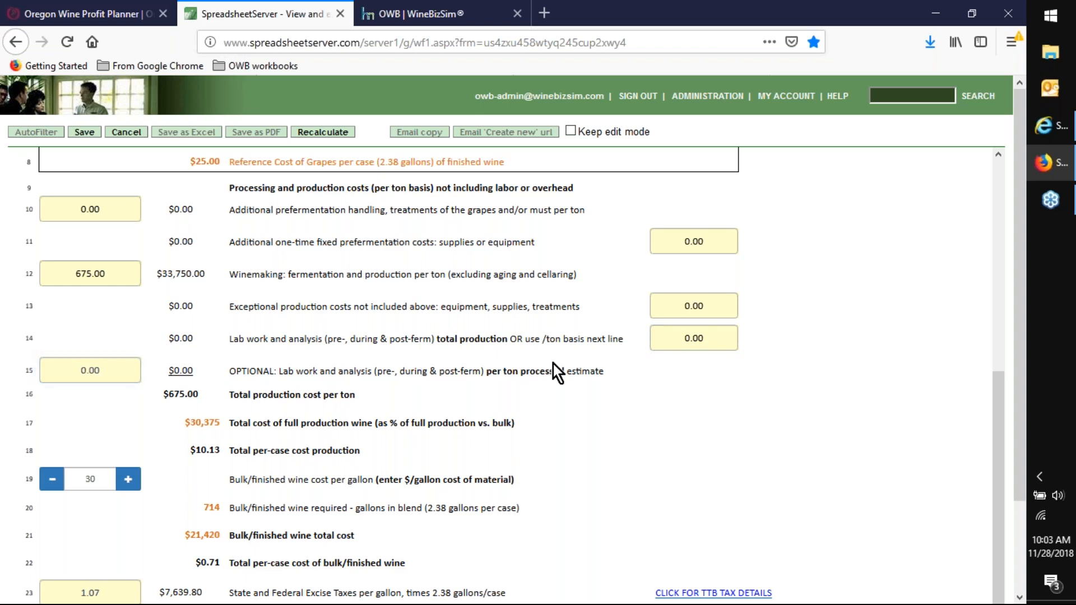
- Reduce the percentage of bulk/finished wine used on line 3 to 0
{"action": "scroll", "coordinate": [571, 392], "scroll_direction": "down", "scroll_amount": 3}
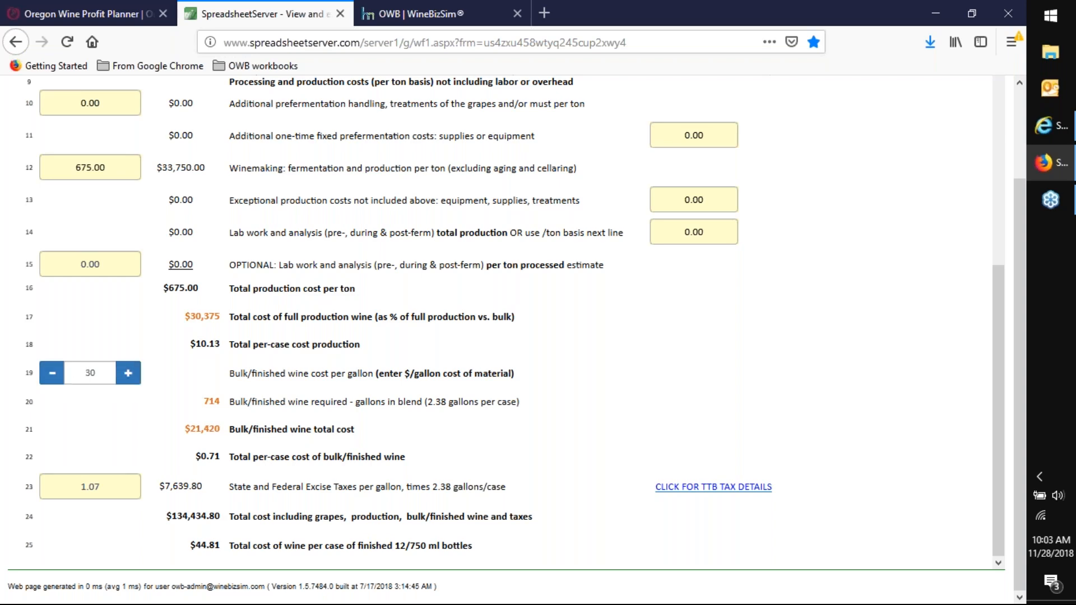
{"action": "scroll", "coordinate": [235, 349], "scroll_direction": "up", "scroll_amount": 6}
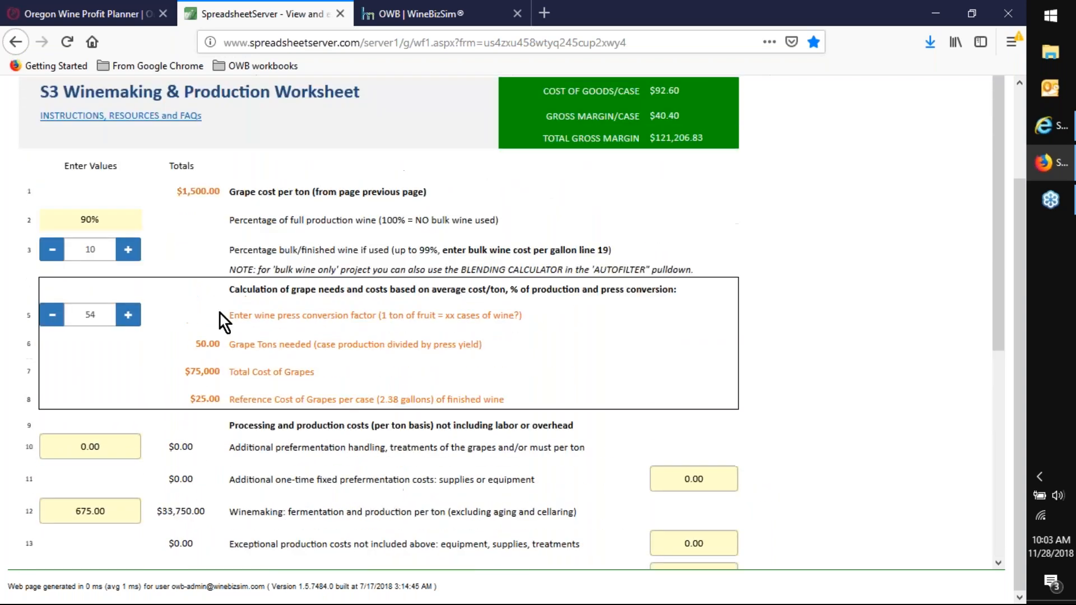
{"action": "left_click", "coordinate": [55, 264]}
{"action": "left_click", "coordinate": [55, 263]}
{"action": "left_click", "coordinate": [55, 264]}
{"action": "left_click", "coordinate": [55, 264]}
{"action": "left_click", "coordinate": [55, 263]}
{"action": "left_click", "coordinate": [55, 264]}
{"action": "left_click", "coordinate": [55, 264]}
{"action": "left_click", "coordinate": [55, 263]}
{"action": "left_click", "coordinate": [55, 263]}
{"action": "left_click", "coordinate": [54, 264]}
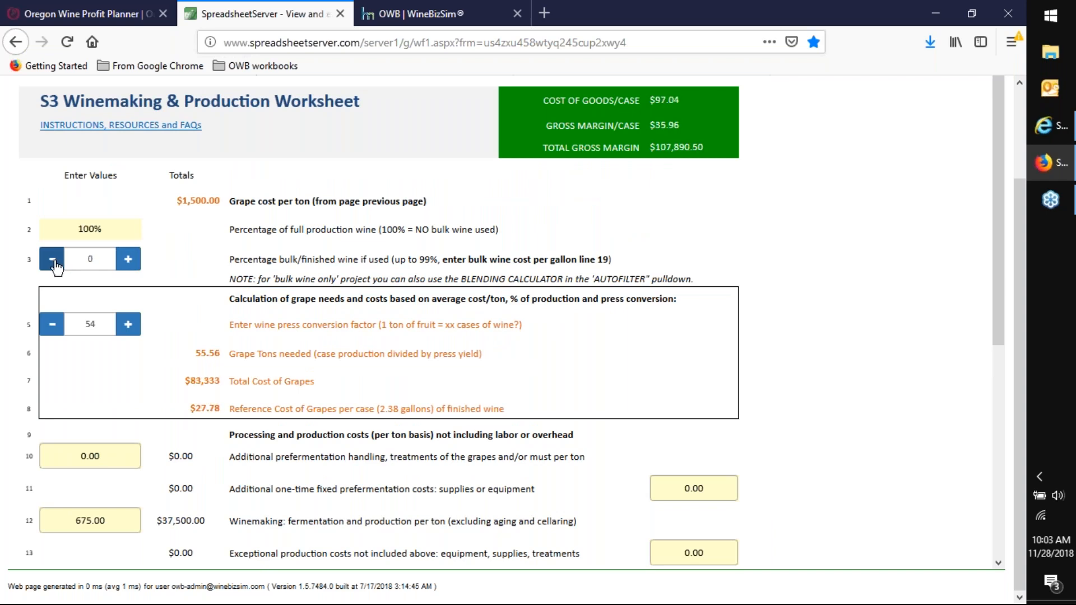
- Consult the TTB wine tax rates for 2018 and 2019 linked from the excise tax line, and return to the workbook
{"action": "scroll", "coordinate": [162, 283], "scroll_direction": "down", "scroll_amount": 5}
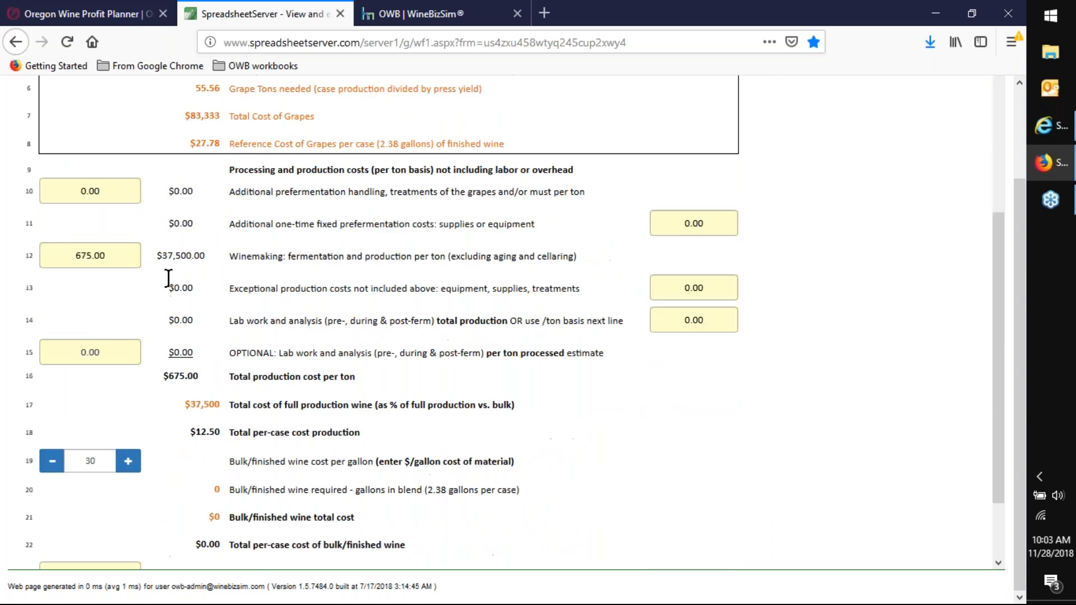
{"action": "scroll", "coordinate": [128, 374], "scroll_direction": "down", "scroll_amount": 1}
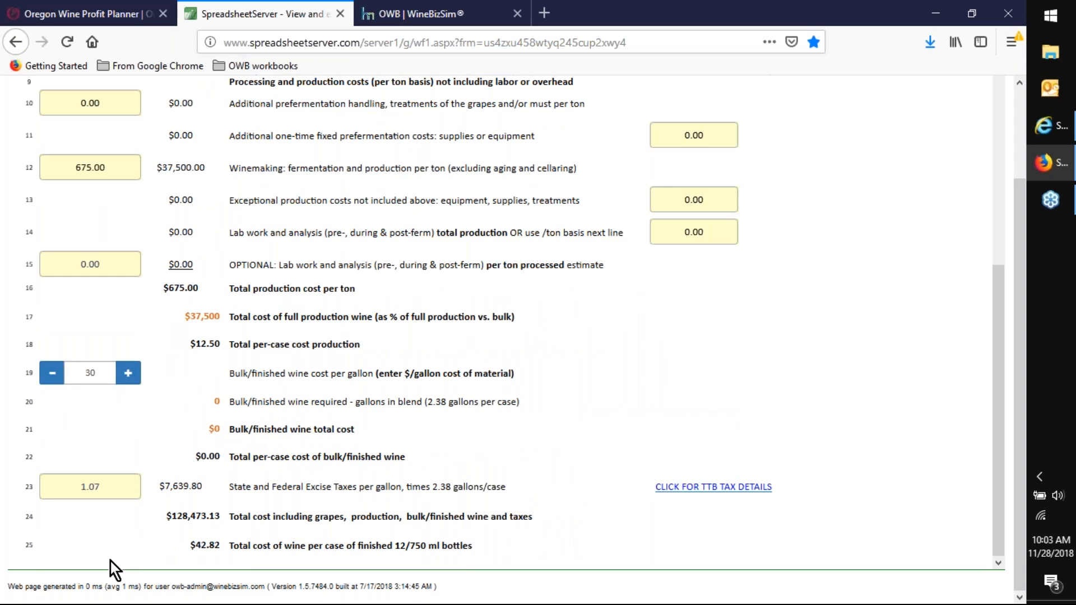
{"action": "left_click", "coordinate": [689, 488]}
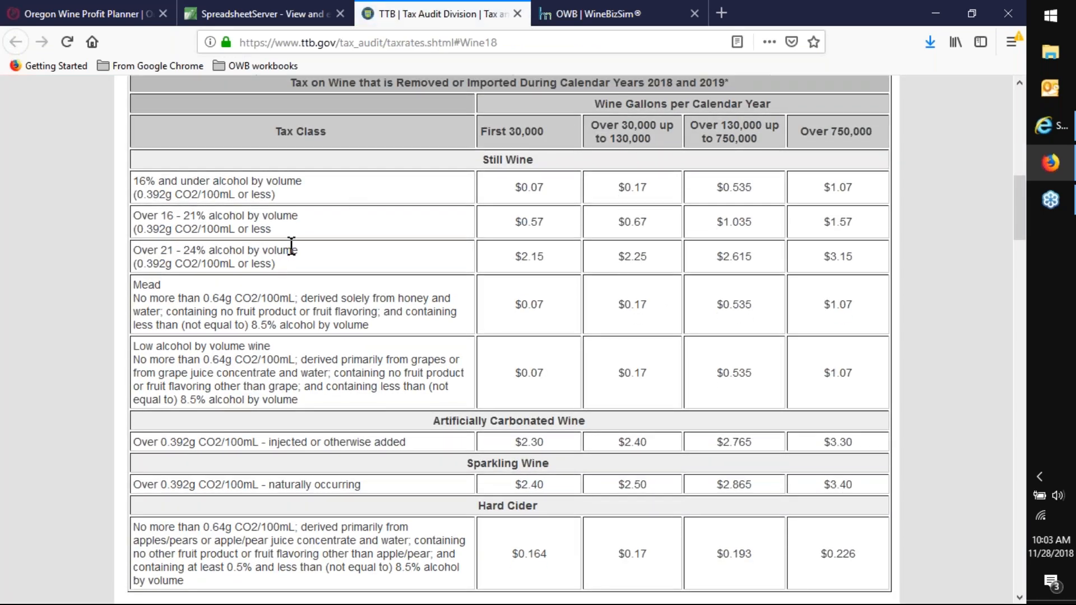
{"action": "scroll", "coordinate": [291, 250], "scroll_direction": "down", "scroll_amount": 5}
{"action": "scroll", "coordinate": [275, 282], "scroll_direction": "up", "scroll_amount": 8}
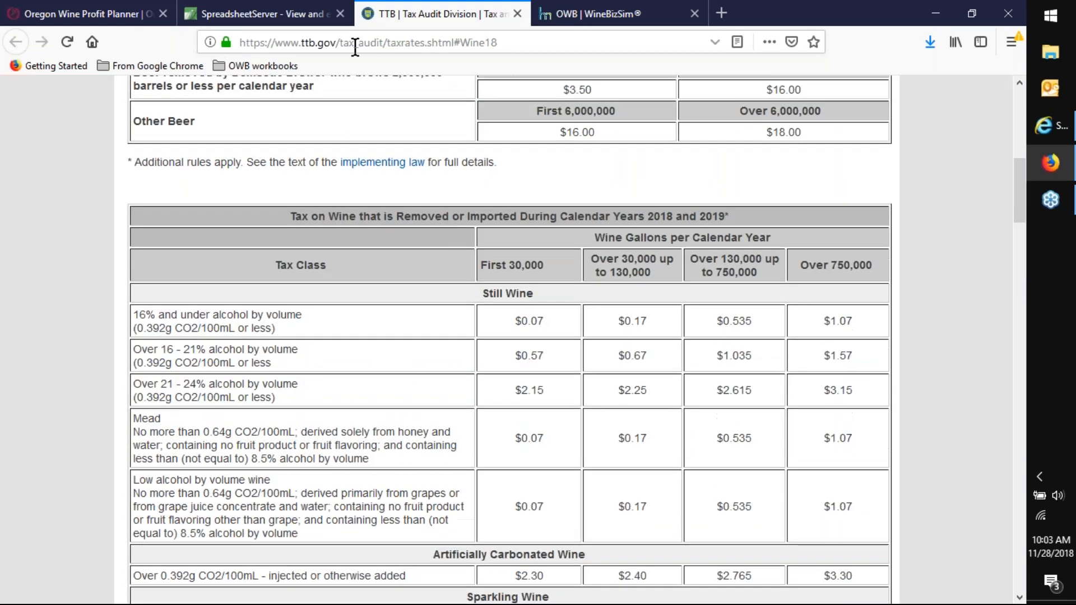
{"action": "left_click", "coordinate": [258, 13]}
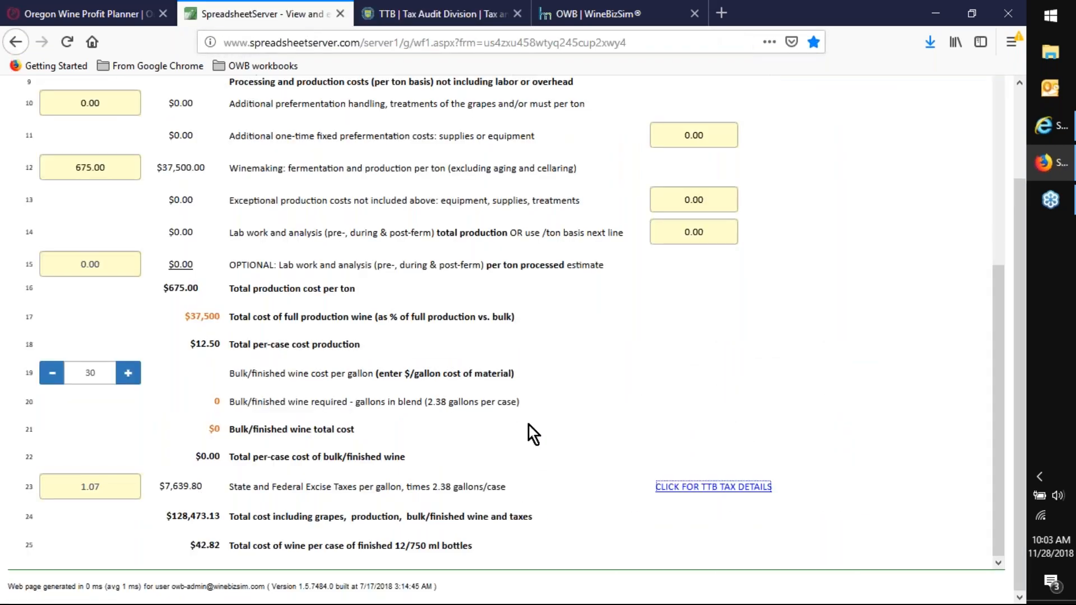
- Go to the S4 Barrel Costs worksheet and enter "new oak" as the Program 1 barrel description
{"action": "scroll", "coordinate": [541, 425], "scroll_direction": "up", "scroll_amount": 8}
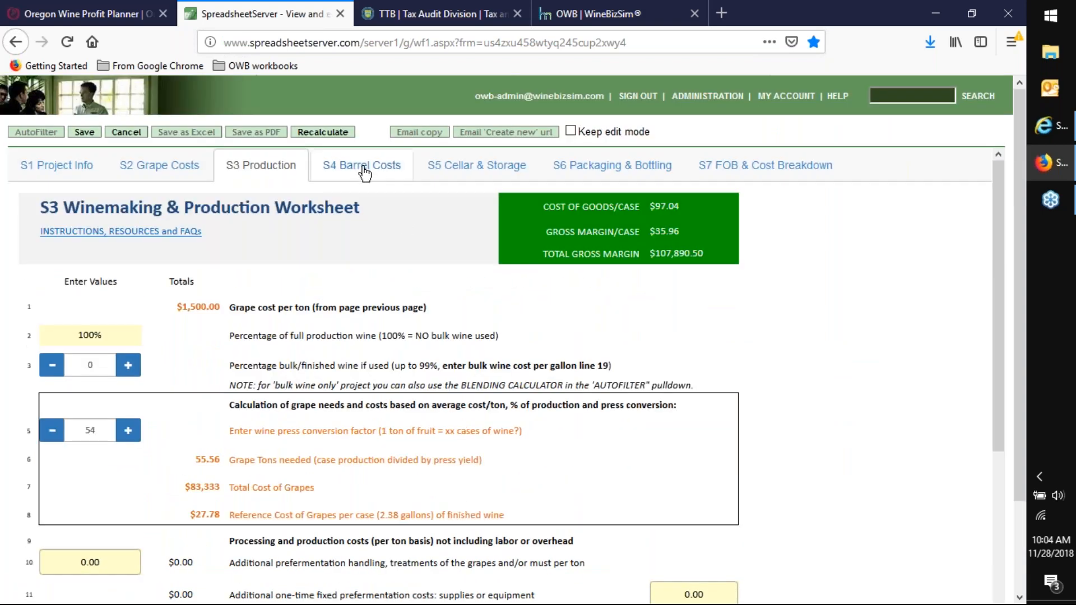
{"action": "left_click", "coordinate": [363, 167]}
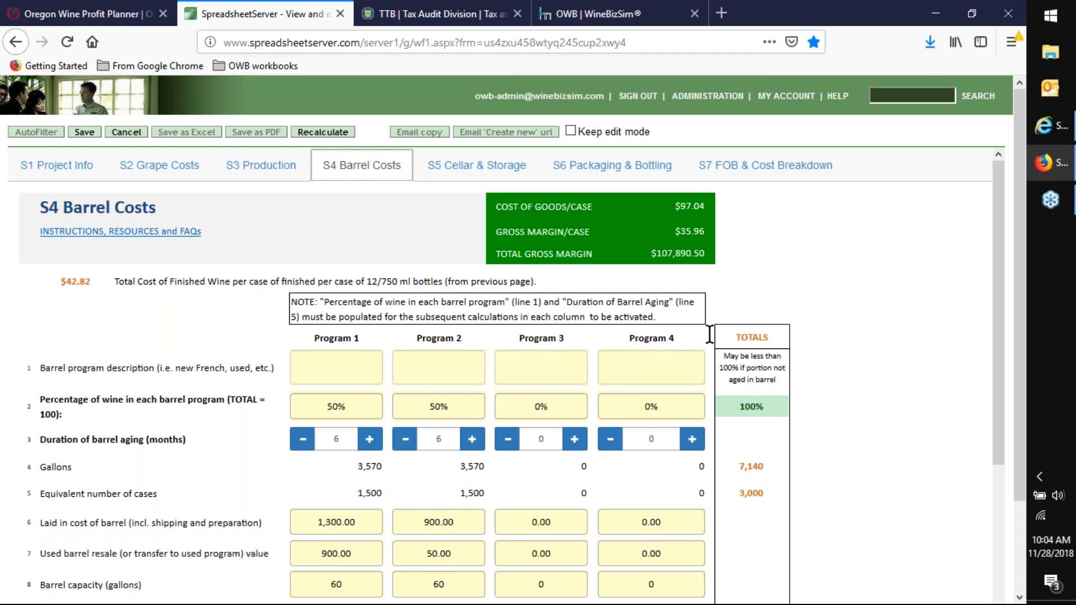
{"action": "scroll", "coordinate": [897, 366], "scroll_direction": "down", "scroll_amount": 3}
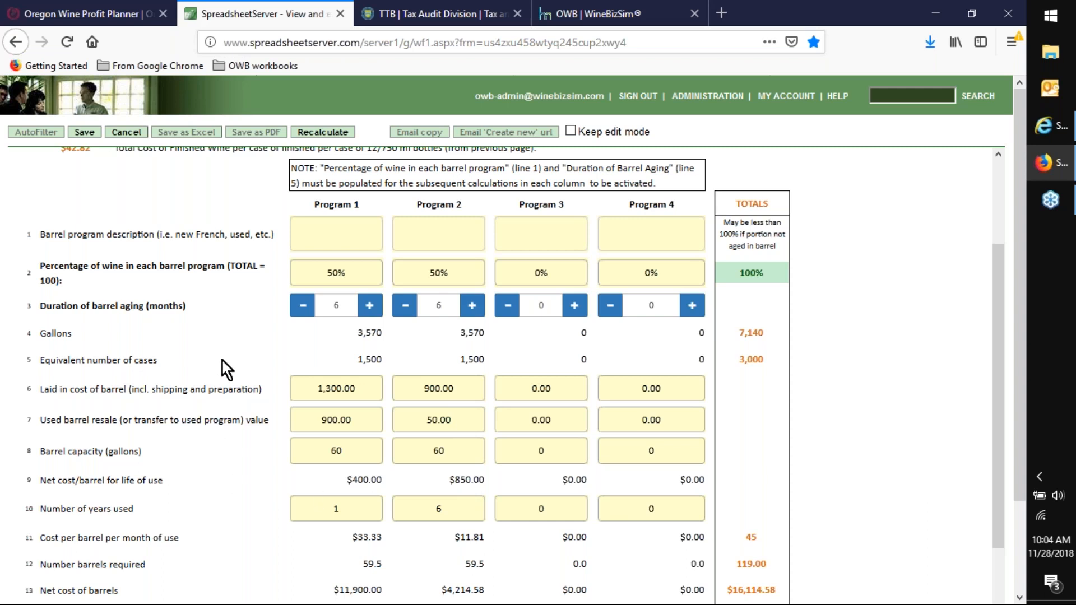
{"action": "left_click", "coordinate": [335, 234]}
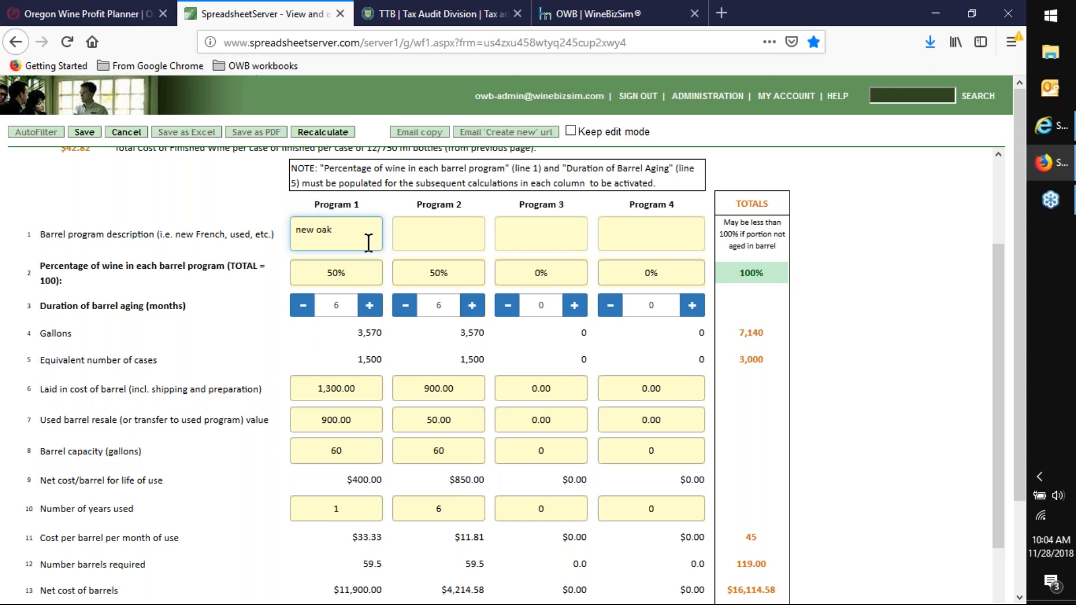
{"action": "left_click", "coordinate": [87, 181]}
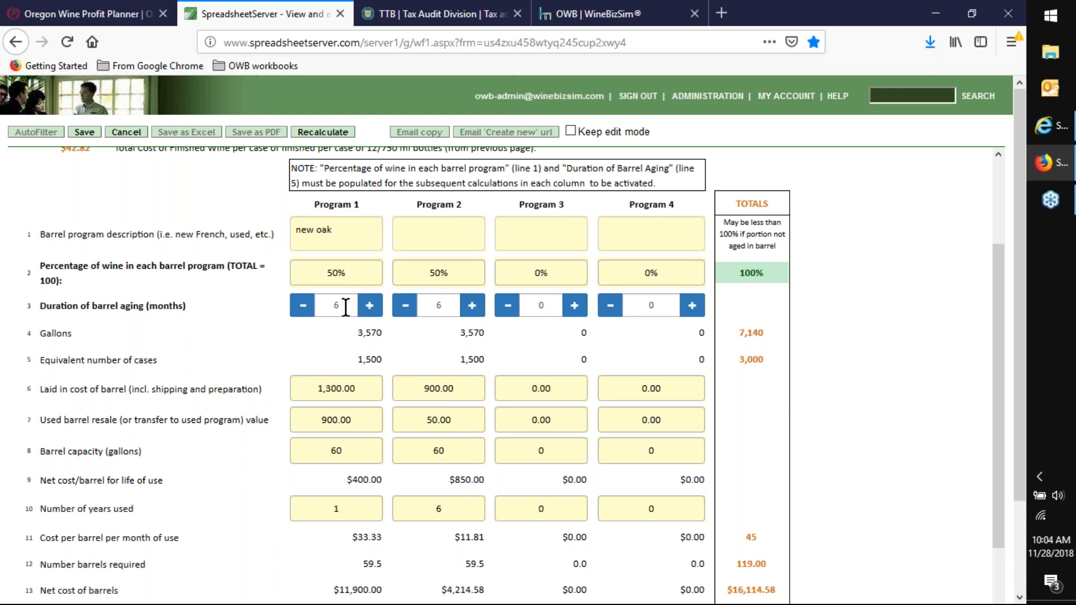
- Examine the laid-in barrel costs and used barrel resale values for Programs 1 and 2
{"action": "left_click_drag", "start_coordinate": [364, 392], "coordinate": [283, 393]}
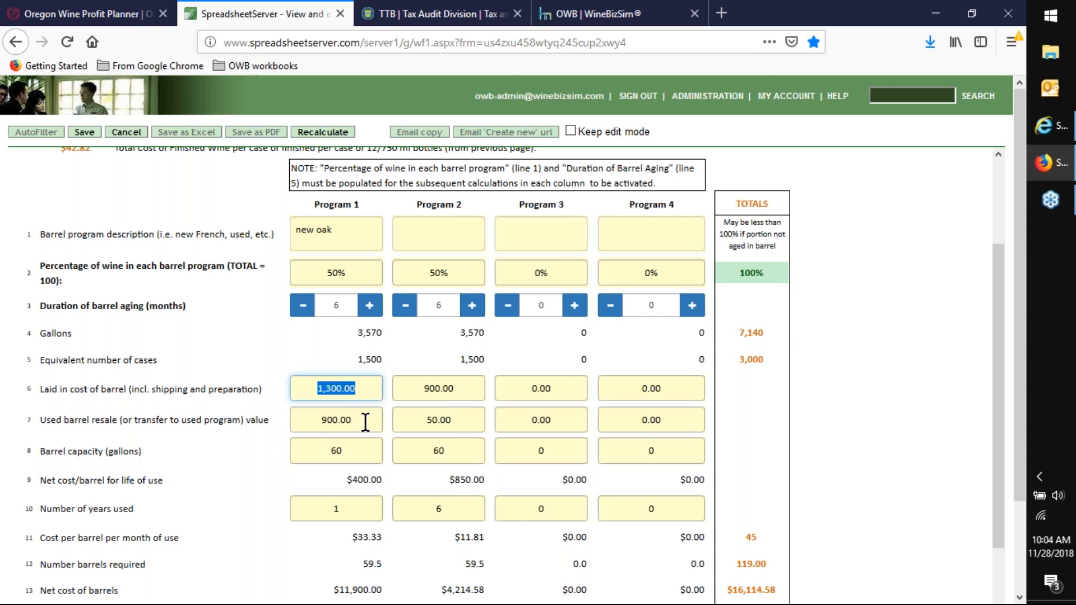
{"action": "left_click_drag", "start_coordinate": [365, 421], "coordinate": [312, 423]}
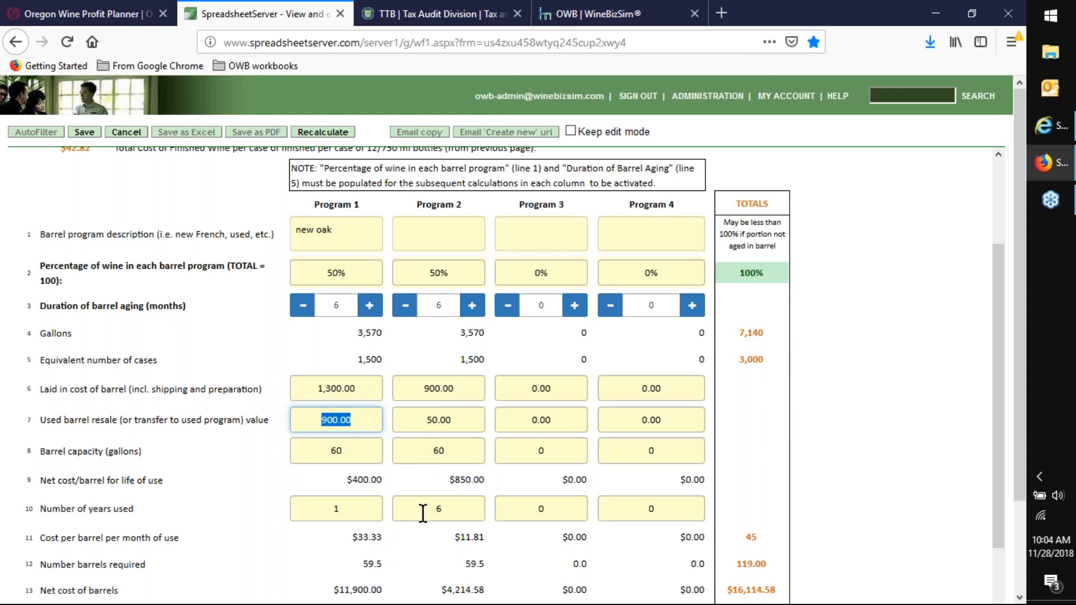
{"action": "left_click", "coordinate": [323, 389]}
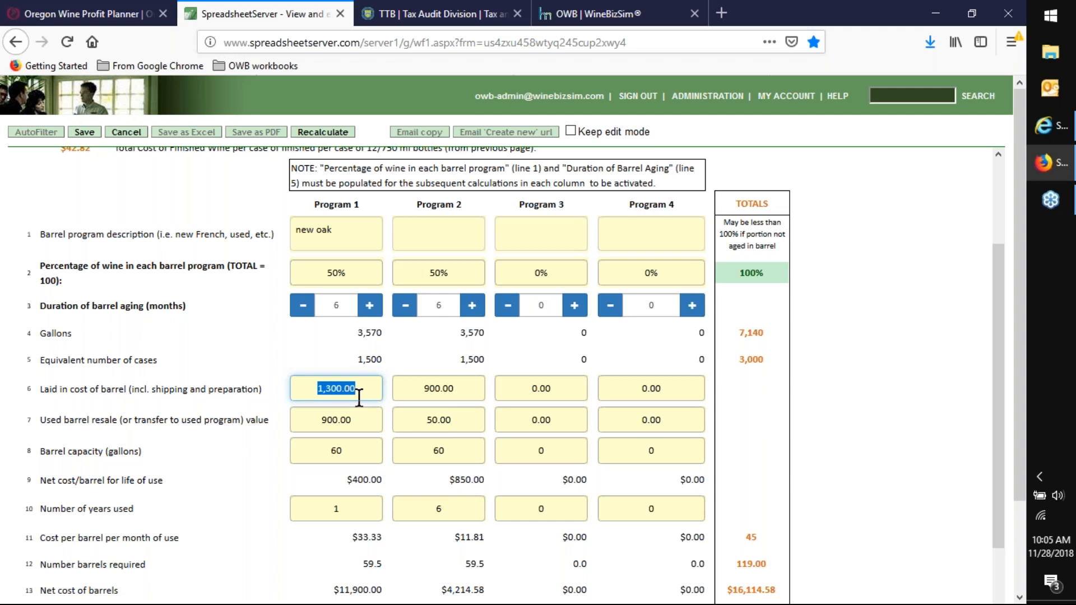
{"action": "left_click", "coordinate": [315, 422]}
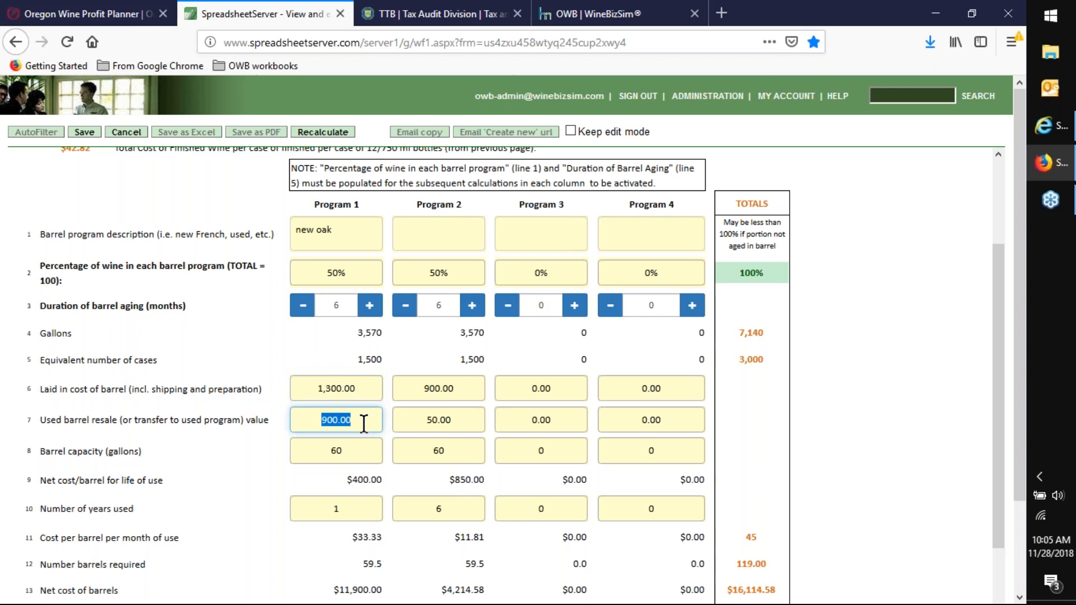
{"action": "left_click", "coordinate": [414, 391]}
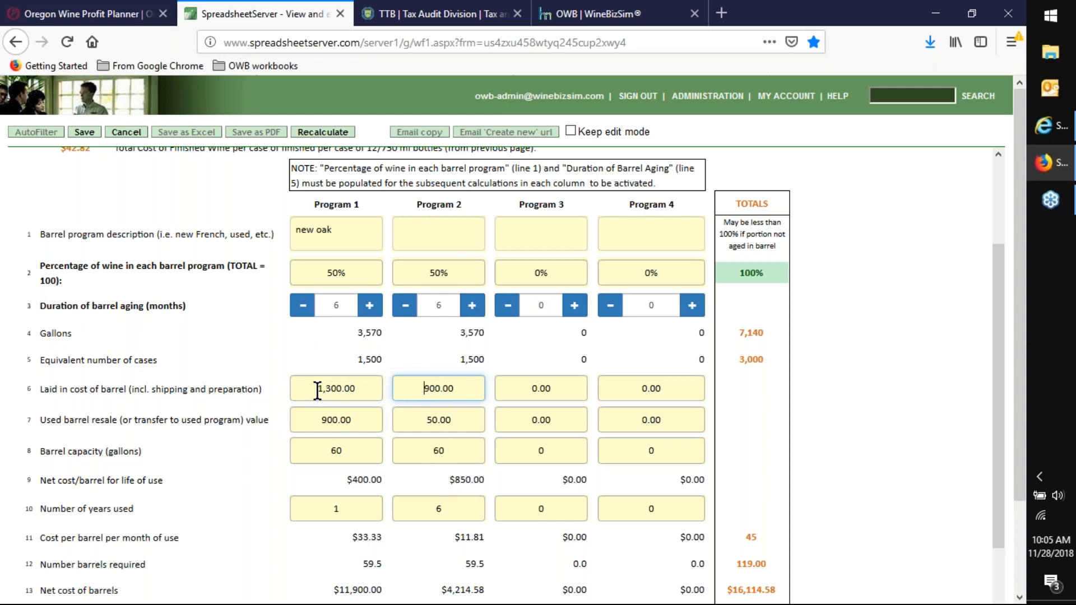
{"action": "left_click_drag", "start_coordinate": [418, 420], "coordinate": [456, 421]}
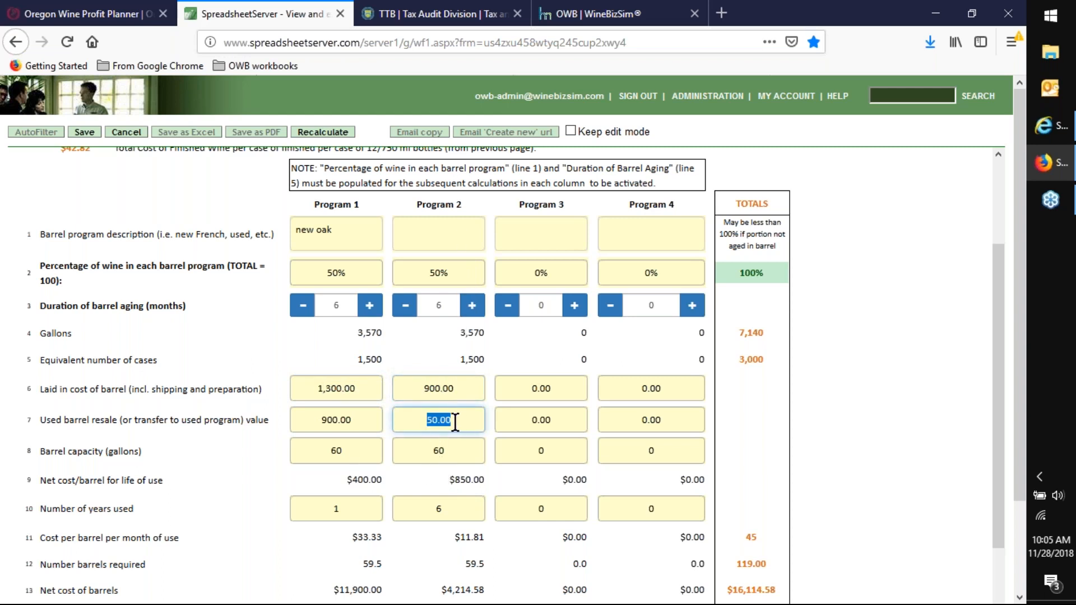
- Compare the laid-in cost, resale value, net cost per barrel and number of years used for barrel Programs 1 and 2
{"action": "left_click_drag", "start_coordinate": [307, 389], "coordinate": [384, 393]}
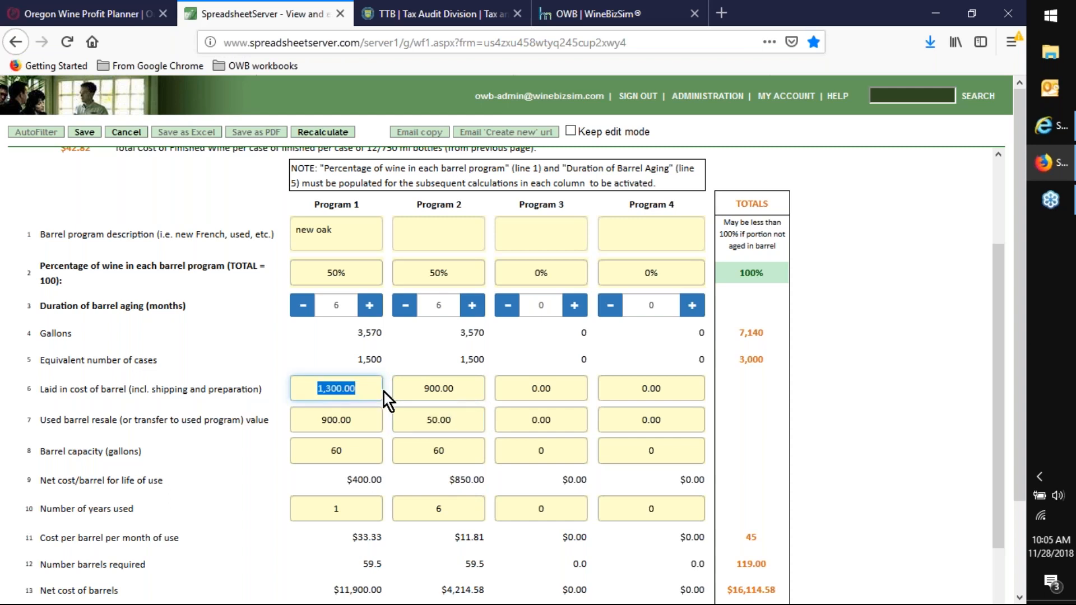
{"action": "left_click_drag", "start_coordinate": [319, 420], "coordinate": [368, 417]}
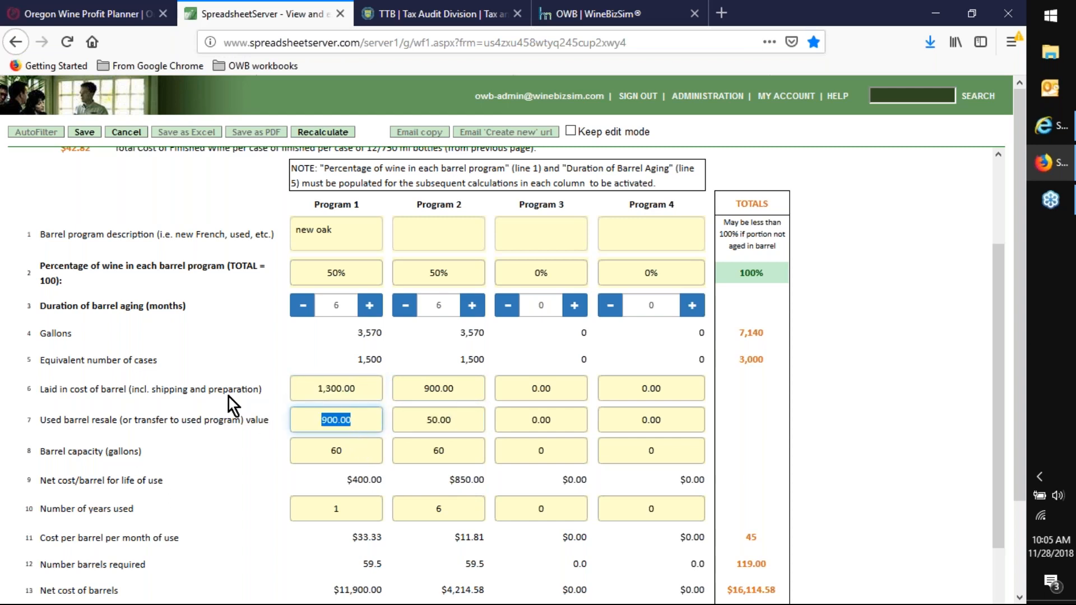
{"action": "scroll", "coordinate": [236, 392], "scroll_direction": "down", "scroll_amount": 3}
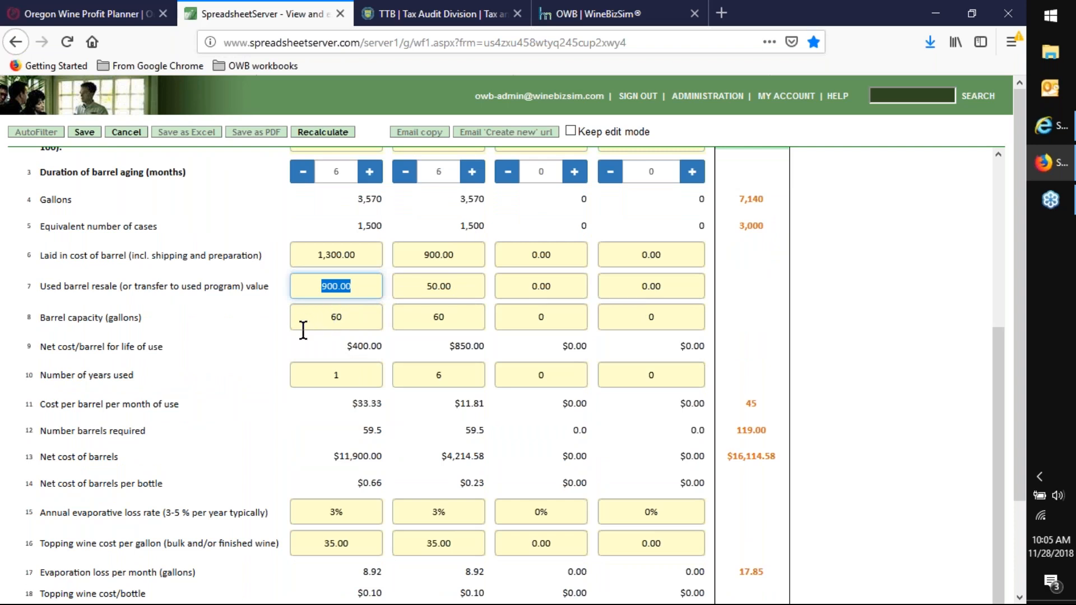
{"action": "left_click_drag", "start_coordinate": [338, 347], "coordinate": [383, 346]}
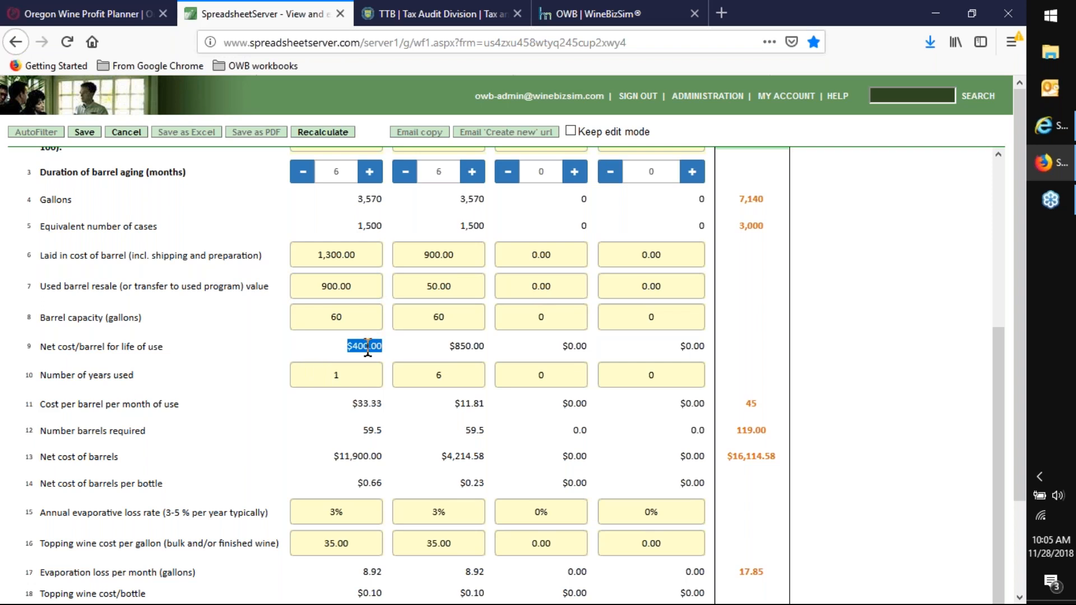
{"action": "scroll", "coordinate": [349, 319], "scroll_direction": "up", "scroll_amount": 2}
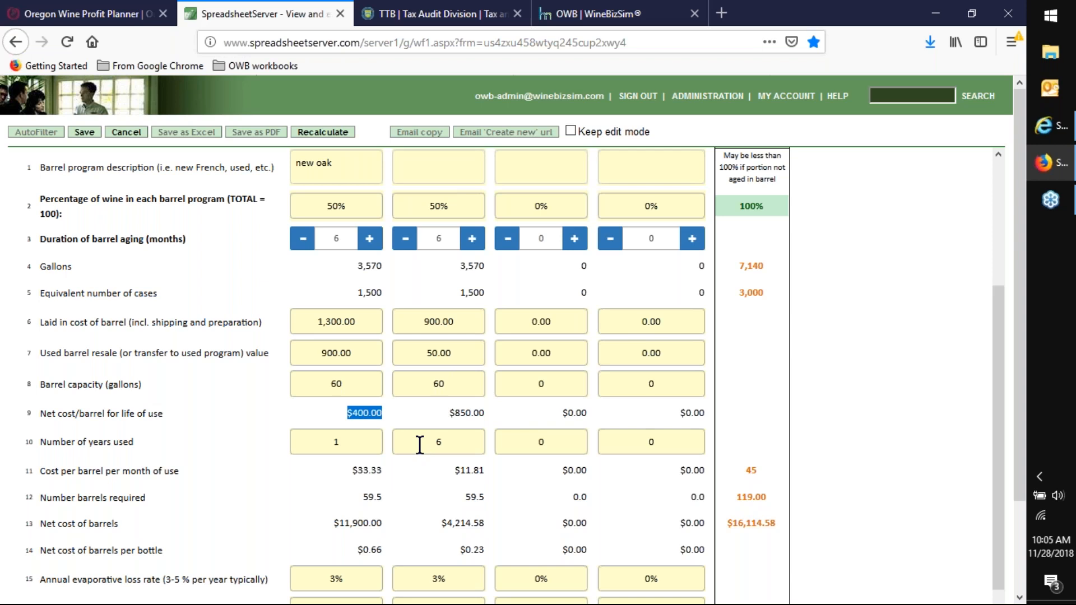
{"action": "left_click", "coordinate": [455, 443]}
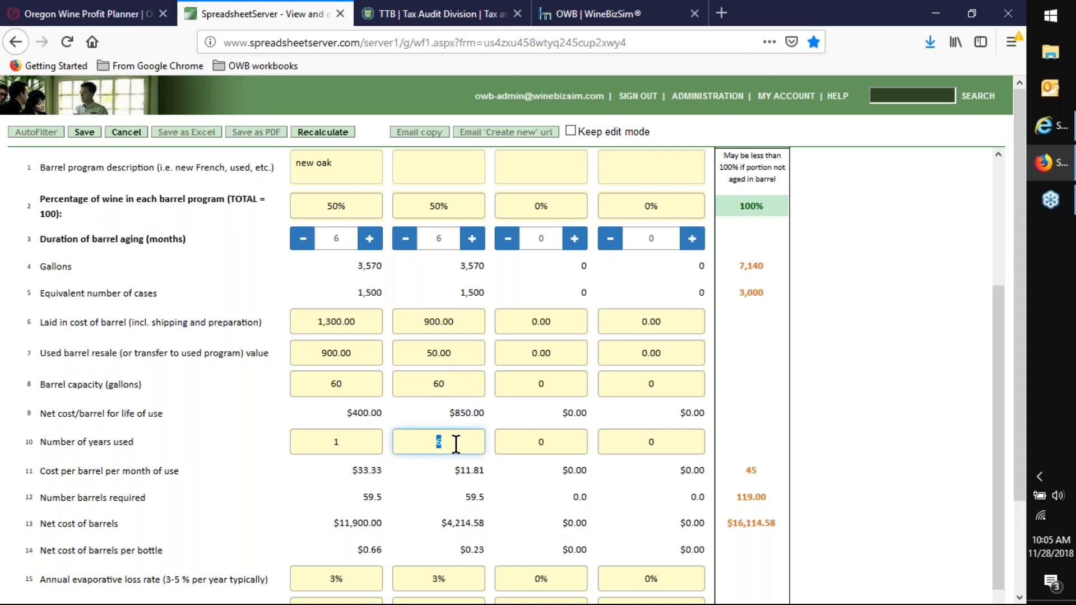
{"action": "left_click_drag", "start_coordinate": [447, 412], "coordinate": [496, 408]}
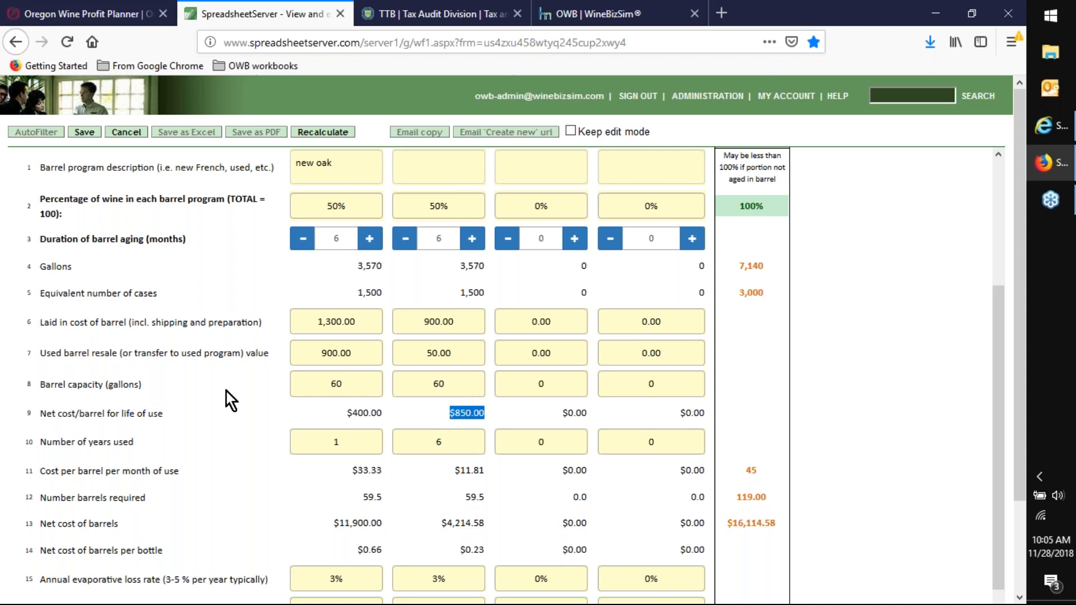
{"action": "scroll", "coordinate": [227, 399], "scroll_direction": "down", "scroll_amount": 2}
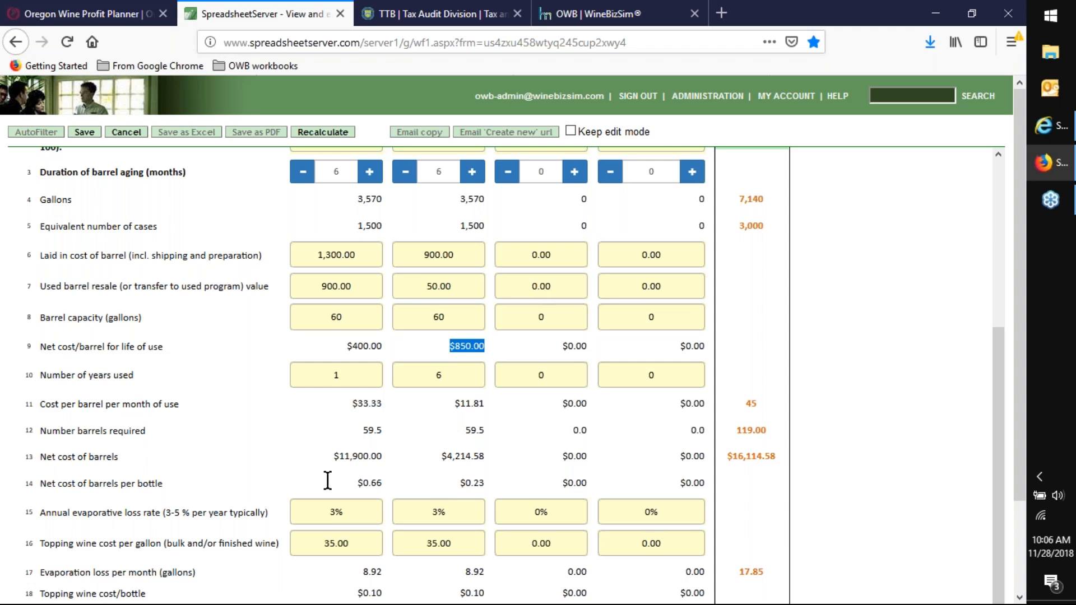
- Examine the evaporative loss rate, topping wine cost and resulting barrel aging costs for Programs 1 and 2
{"action": "scroll", "coordinate": [327, 480], "scroll_direction": "down", "scroll_amount": 1}
{"action": "scroll", "coordinate": [326, 487], "scroll_direction": "up", "scroll_amount": 1}
{"action": "scroll", "coordinate": [336, 485], "scroll_direction": "down", "scroll_amount": 2}
{"action": "scroll", "coordinate": [337, 485], "scroll_direction": "down", "scroll_amount": 4}
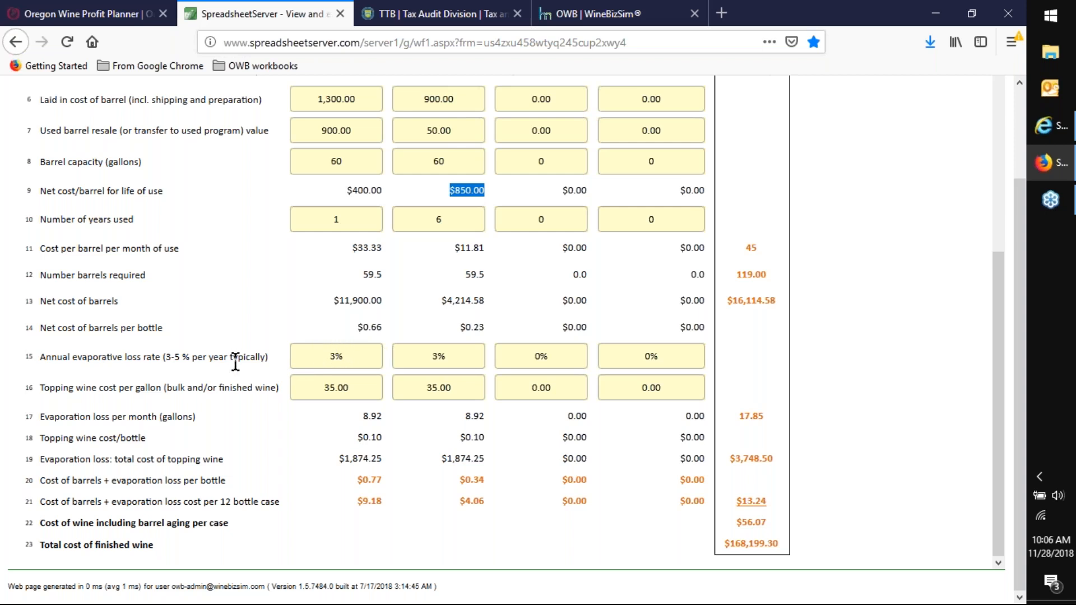
{"action": "left_click", "coordinate": [339, 387]}
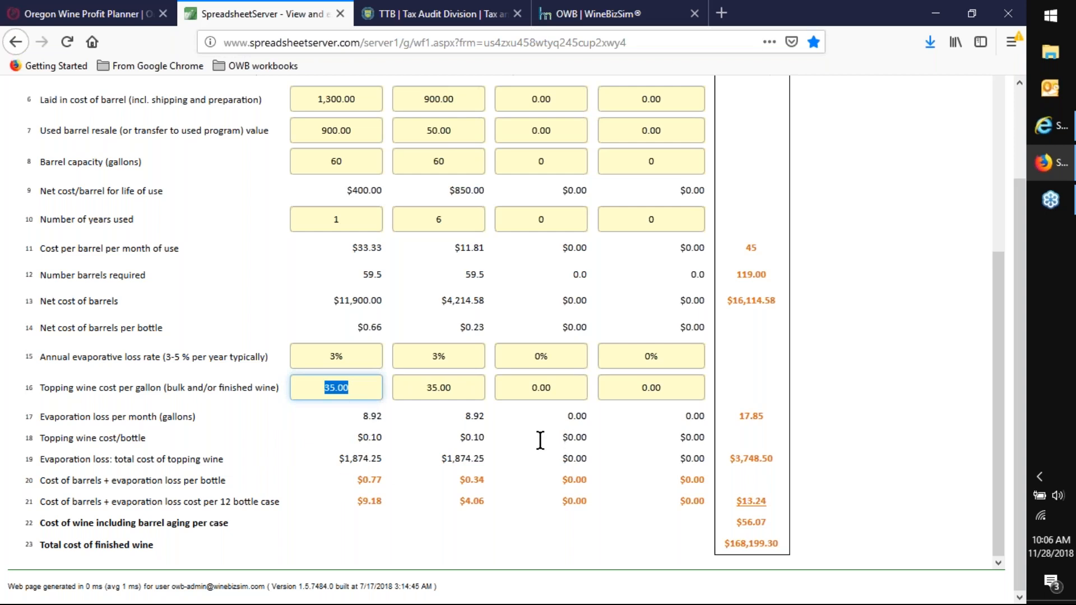
{"action": "scroll", "coordinate": [539, 440], "scroll_direction": "up", "scroll_amount": 5}
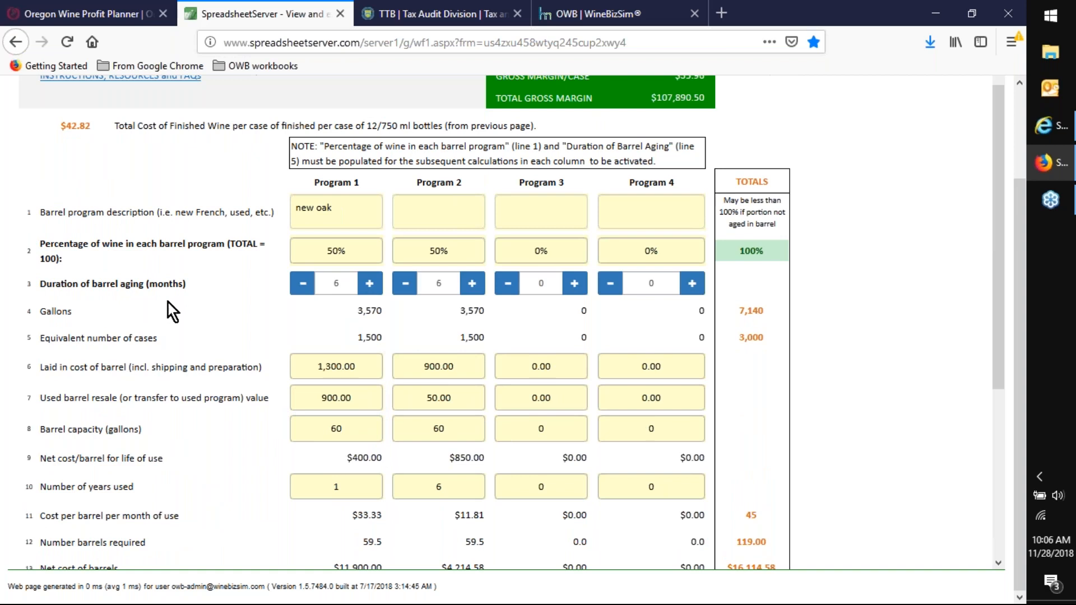
{"action": "scroll", "coordinate": [162, 304], "scroll_direction": "down", "scroll_amount": 1}
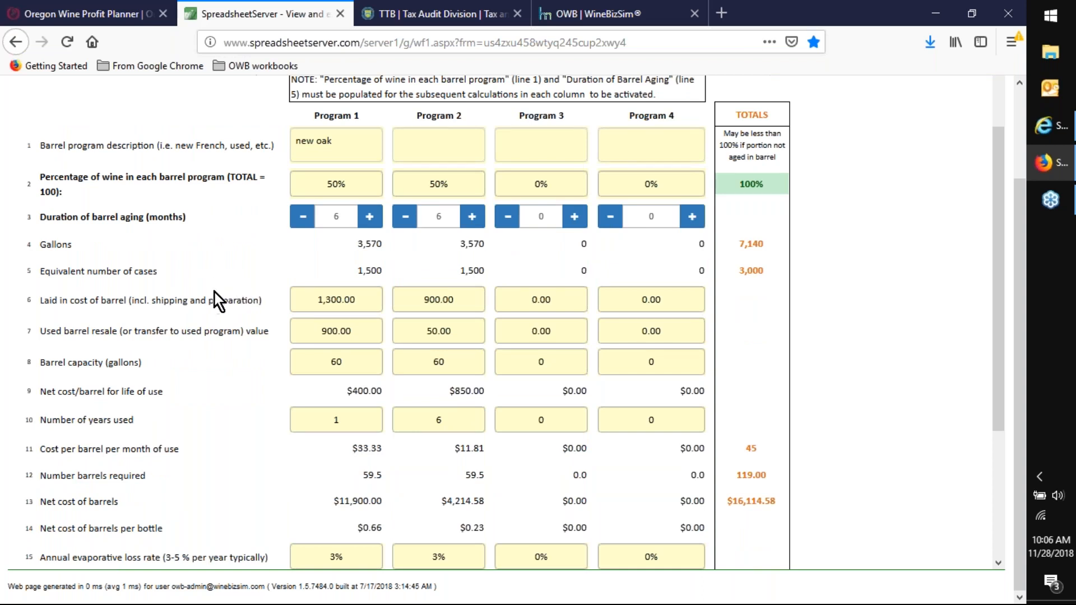
{"action": "scroll", "coordinate": [235, 284], "scroll_direction": "up", "scroll_amount": 3}
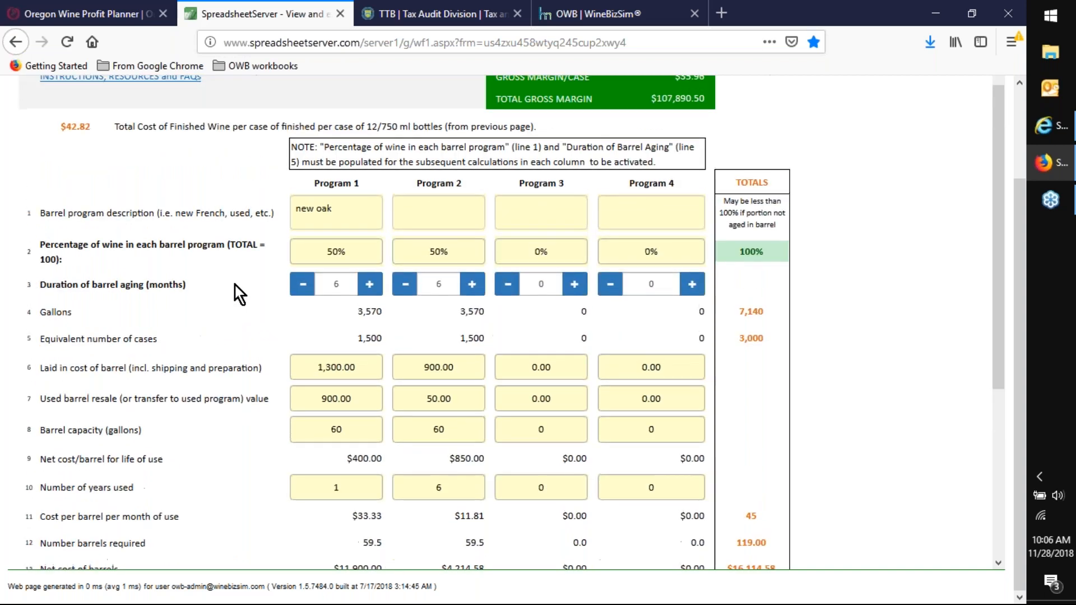
- Set the percentage of wine in barrel Program 2 to 0% and in Program 1 to 100%
{"action": "left_click", "coordinate": [411, 302]}
{"action": "type", "text": "0"}
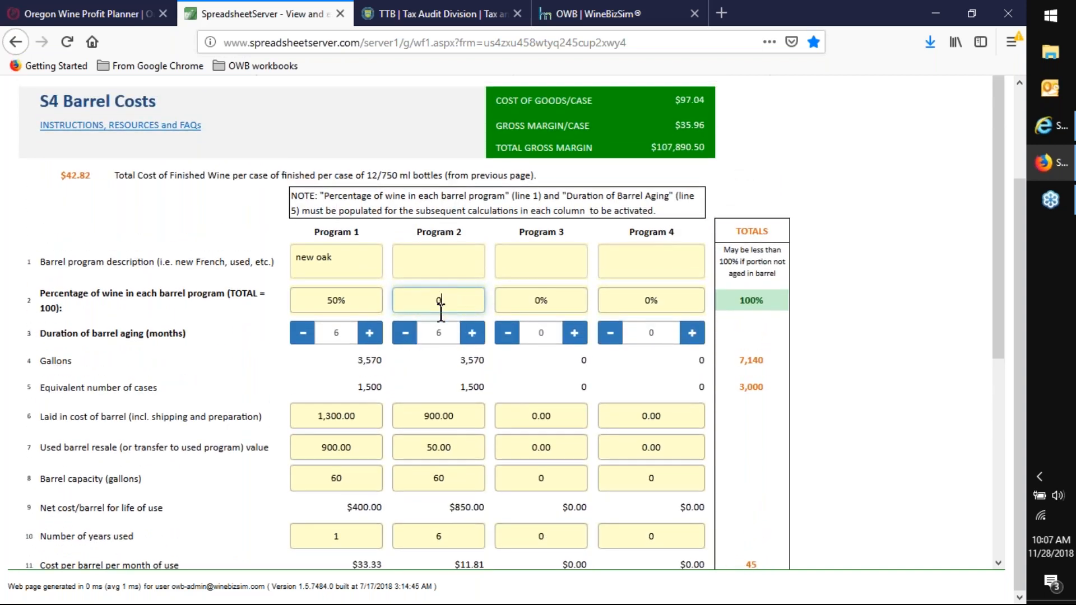
{"action": "left_click", "coordinate": [348, 303]}
{"action": "type", "text": "100"}
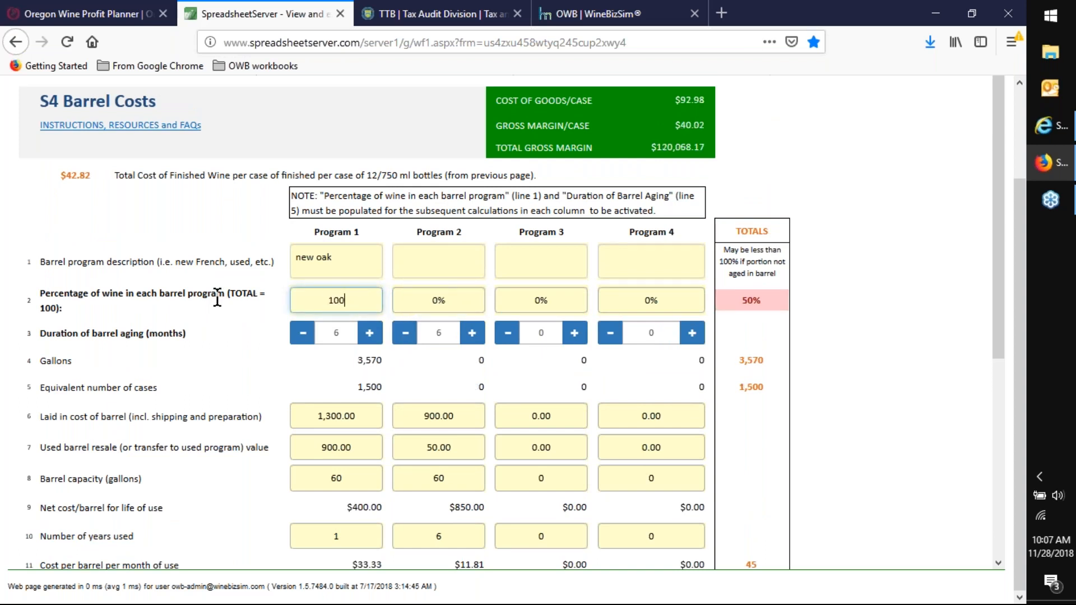
{"action": "key", "text": "Tab"}
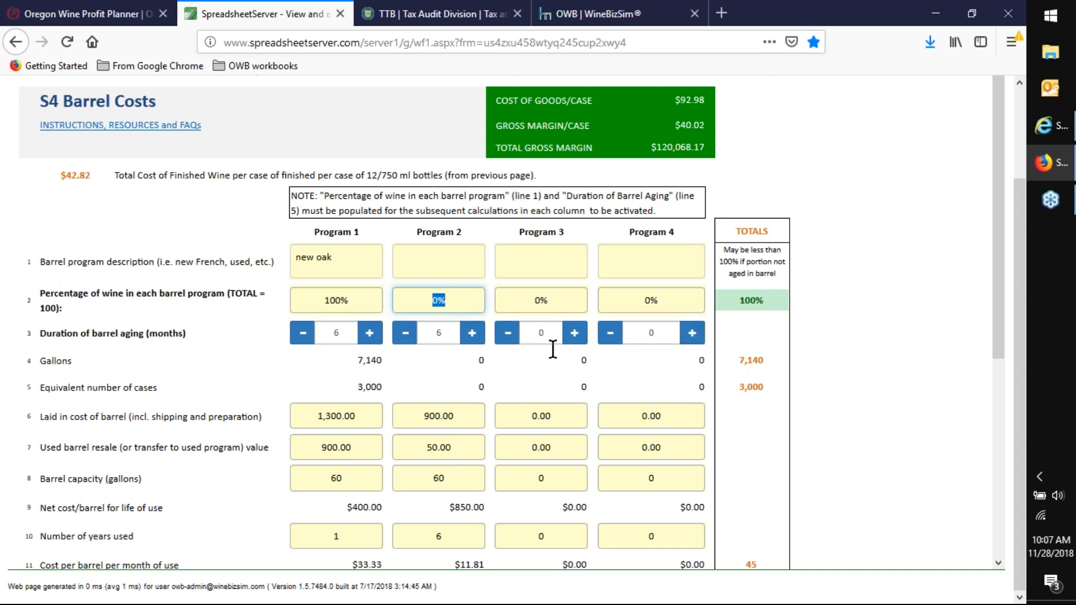
- Increase the duration of barrel aging for Program 1 to 12 months
{"action": "scroll", "coordinate": [377, 294], "scroll_direction": "down", "scroll_amount": 2}
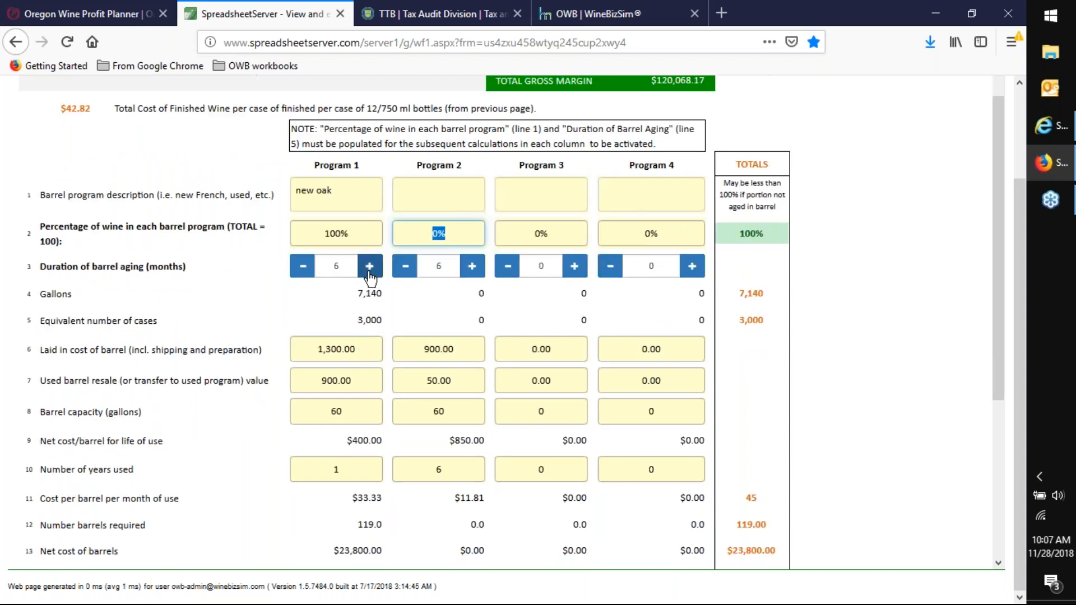
{"action": "scroll", "coordinate": [374, 313], "scroll_direction": "up", "scroll_amount": 2}
{"action": "left_click", "coordinate": [369, 332]}
{"action": "left_click", "coordinate": [369, 333]}
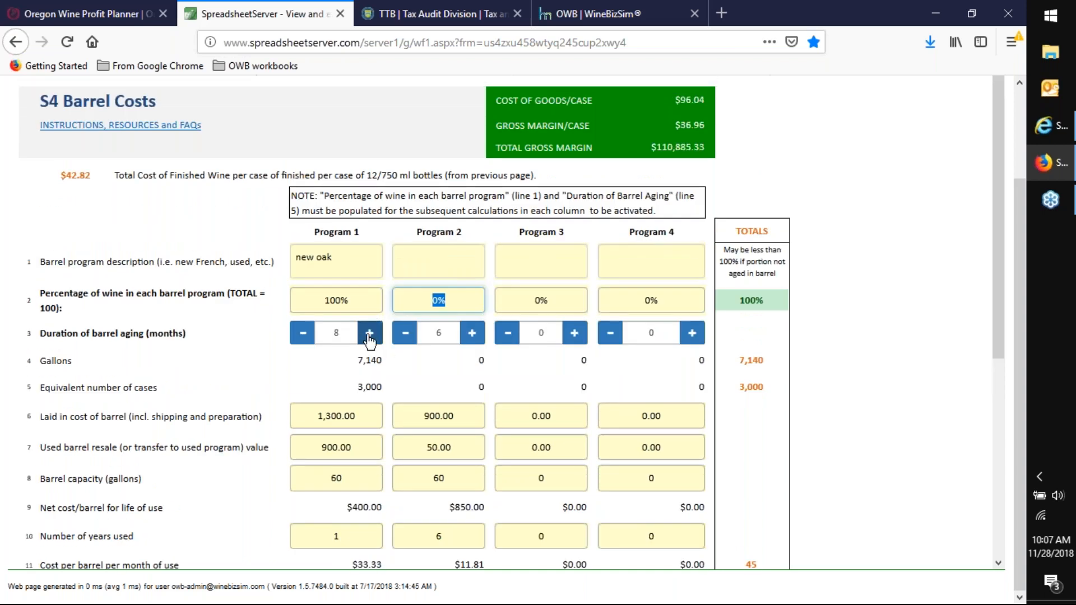
{"action": "left_click", "coordinate": [369, 332]}
{"action": "left_click", "coordinate": [369, 333]}
{"action": "left_click", "coordinate": [370, 332]}
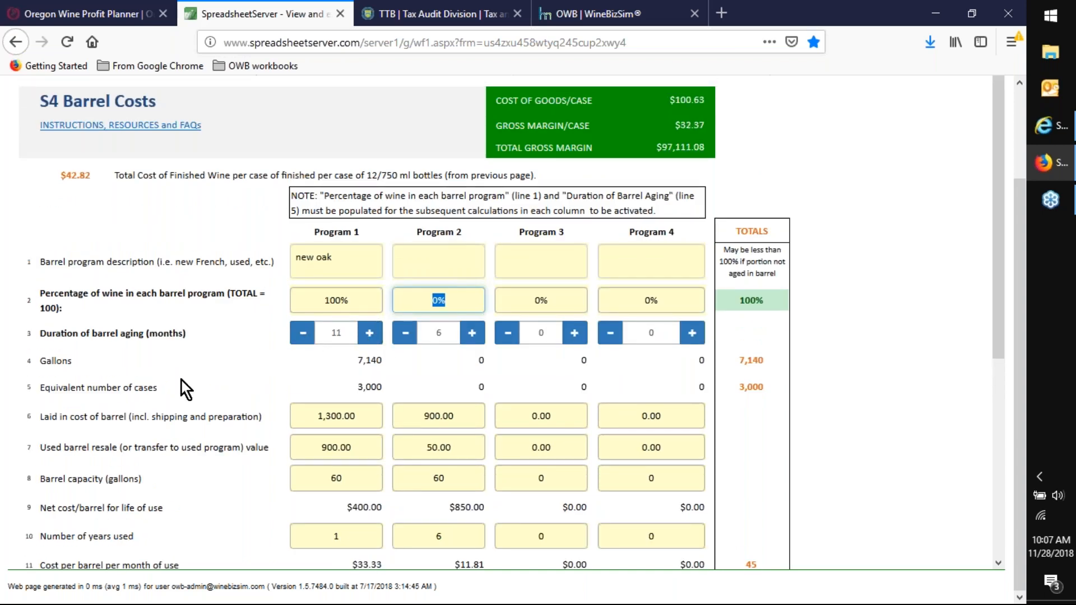
{"action": "left_click", "coordinate": [370, 332]}
- Go to the S2 Grape Costs worksheet and select Pinot Noir as the varietal on lines 1, 2 and 3
{"action": "scroll", "coordinate": [118, 185], "scroll_direction": "up", "scroll_amount": 2}
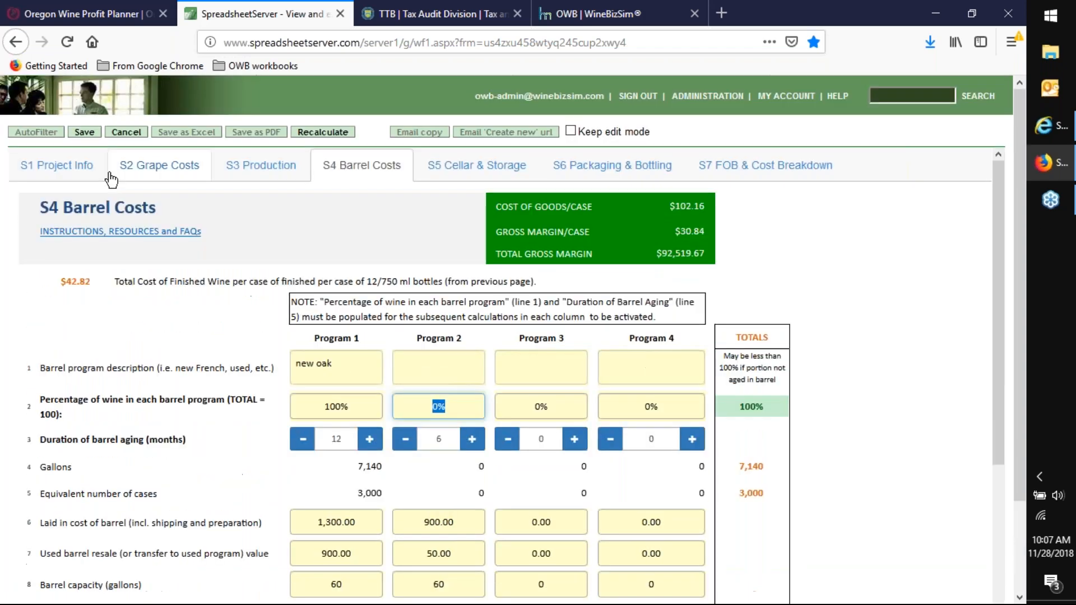
{"action": "left_click", "coordinate": [155, 170]}
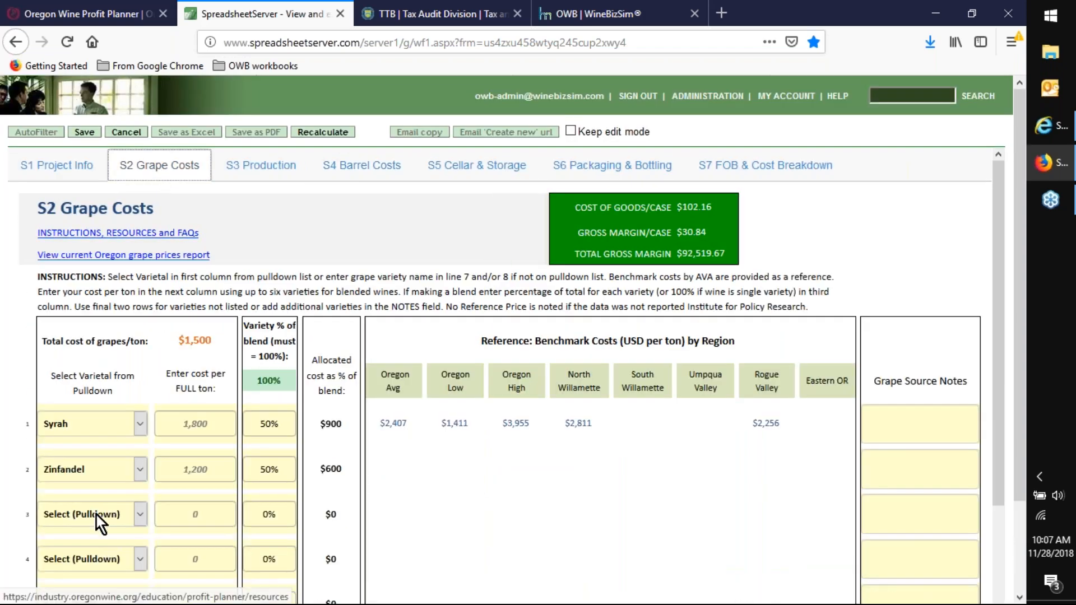
{"action": "left_click", "coordinate": [140, 425]}
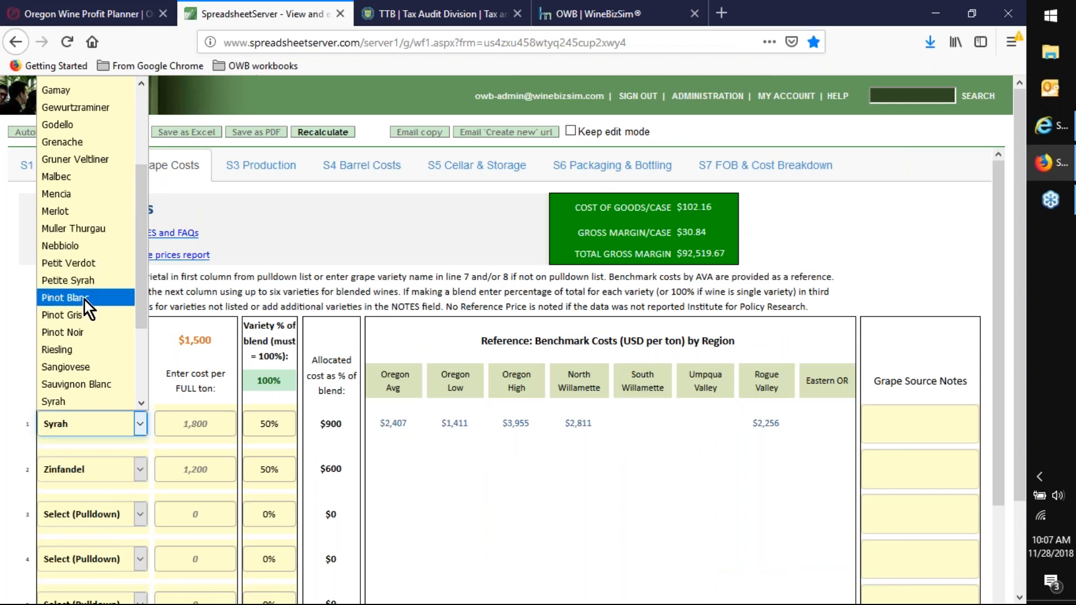
{"action": "left_click", "coordinate": [80, 334]}
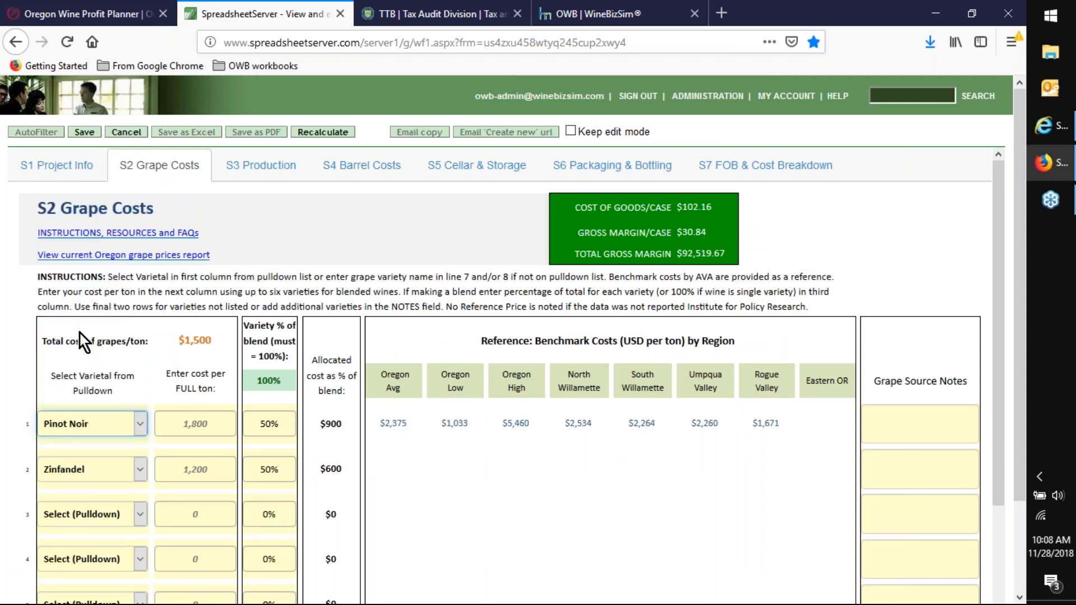
{"action": "left_click", "coordinate": [140, 471]}
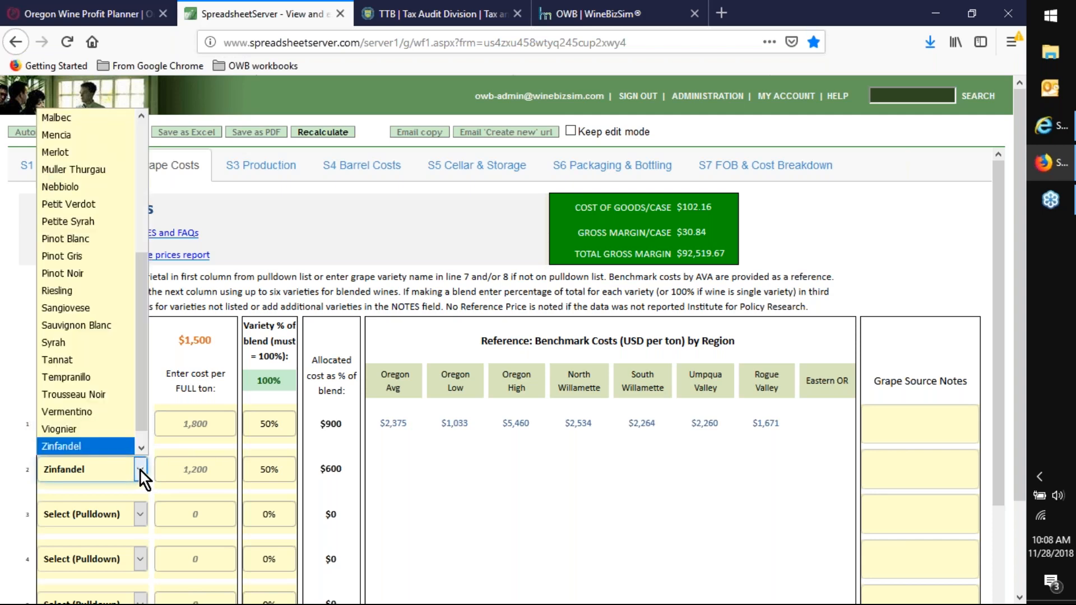
{"action": "left_click", "coordinate": [91, 273]}
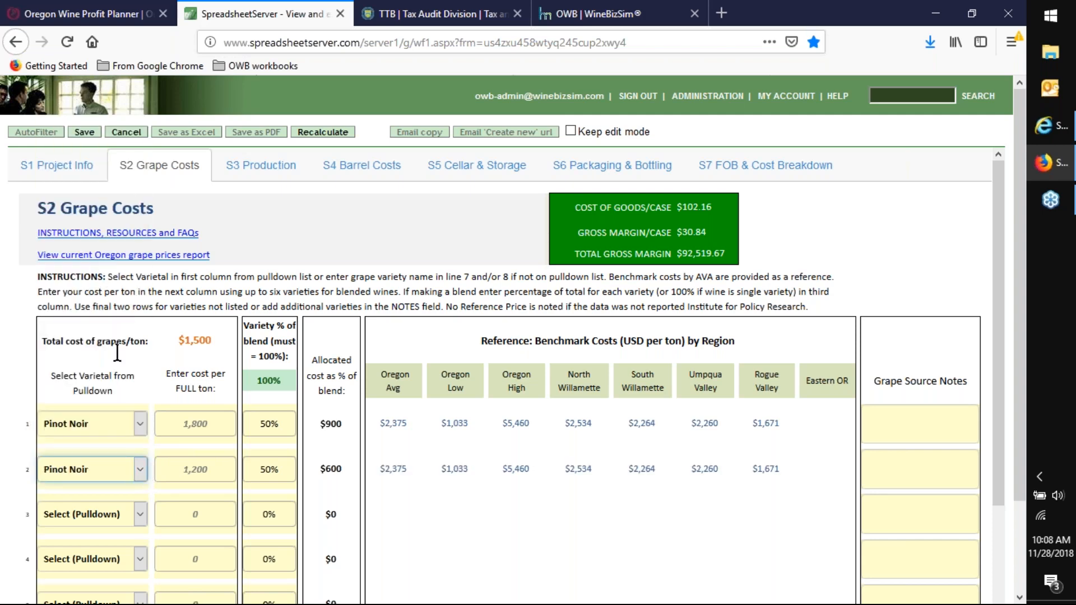
{"action": "left_click", "coordinate": [140, 515]}
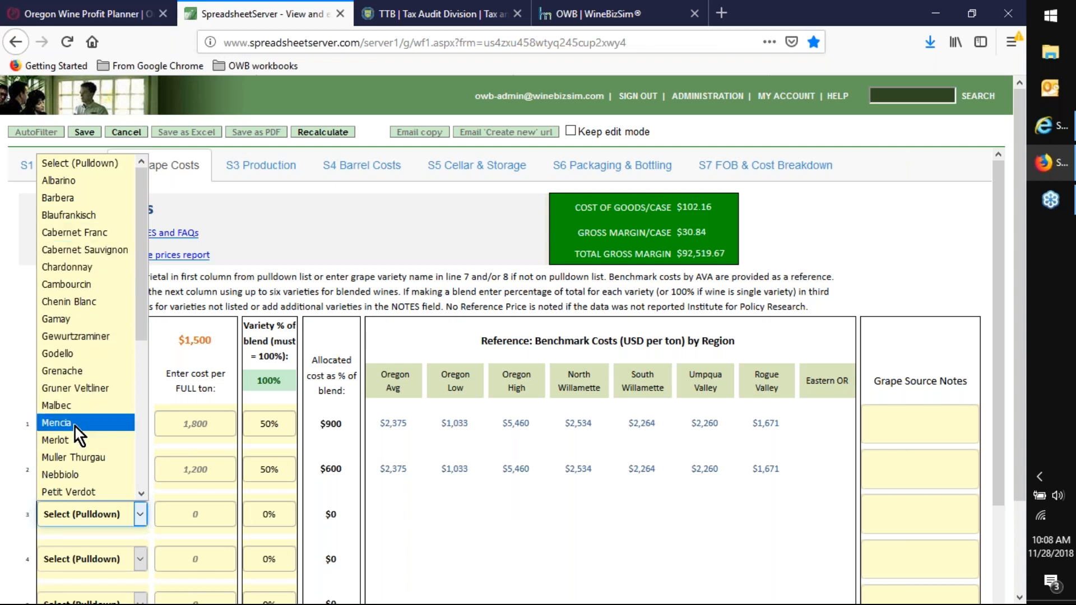
{"action": "scroll", "coordinate": [86, 441], "scroll_direction": "down", "scroll_amount": 2}
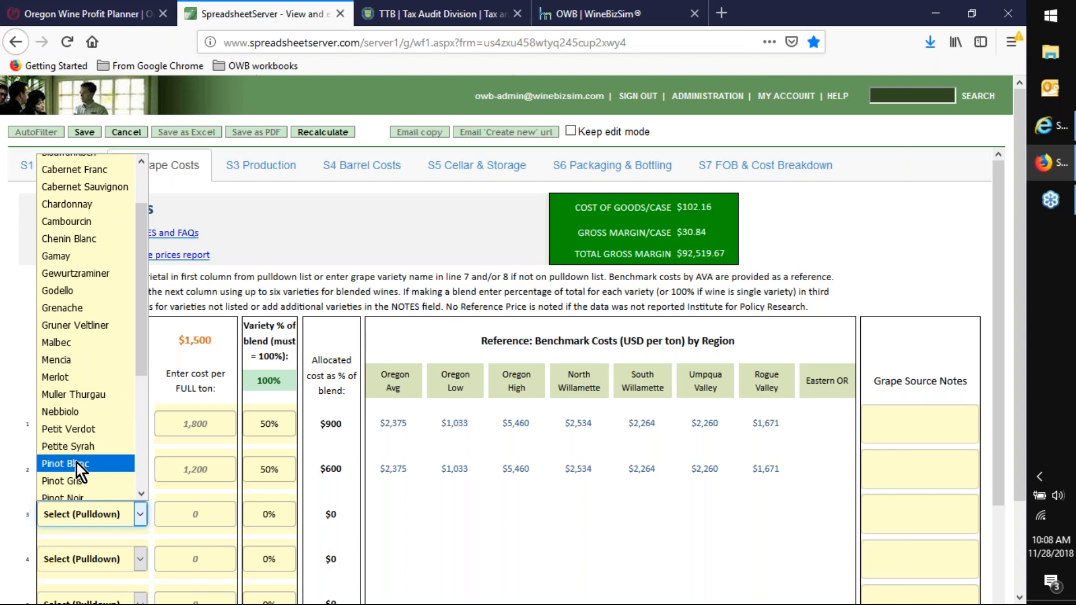
{"action": "left_click", "coordinate": [72, 494]}
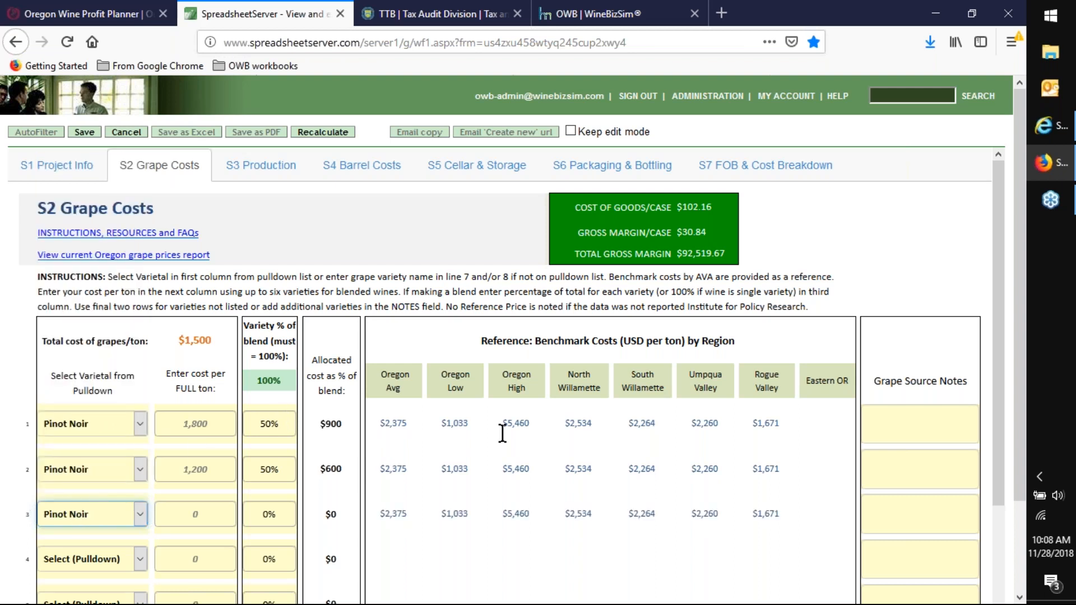
- Fill in the grape source notes with "Clone xx" on line 1, "Block 14" on line 2 and the vineyard's name on line 3
{"action": "left_click", "coordinate": [884, 416]}
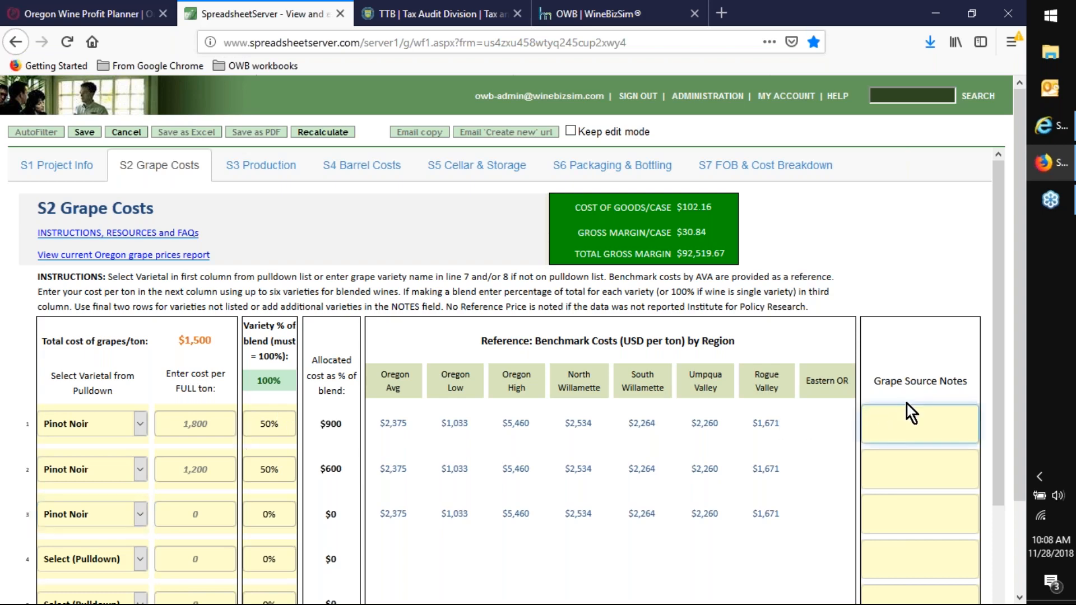
{"action": "type", "text": "Clone xx"}
{"action": "left_click", "coordinate": [875, 418]}
{"action": "type", "text": "one xx"}
{"action": "left_click", "coordinate": [900, 463]}
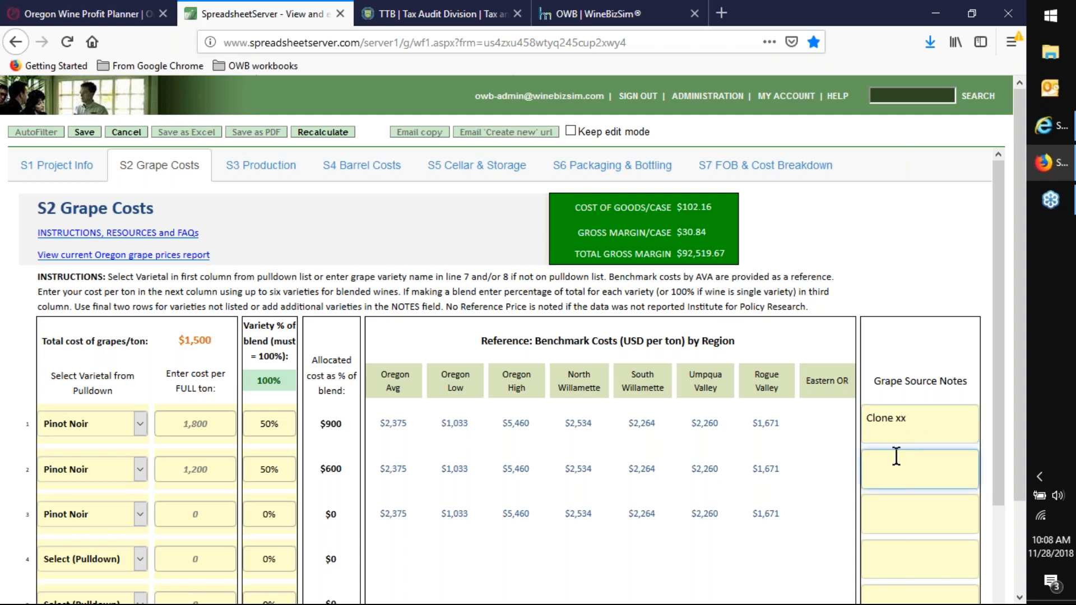
{"action": "type", "text": "Block 4"}
{"action": "left_click", "coordinate": [881, 510]}
{"action": "type", "text": "Fred"}
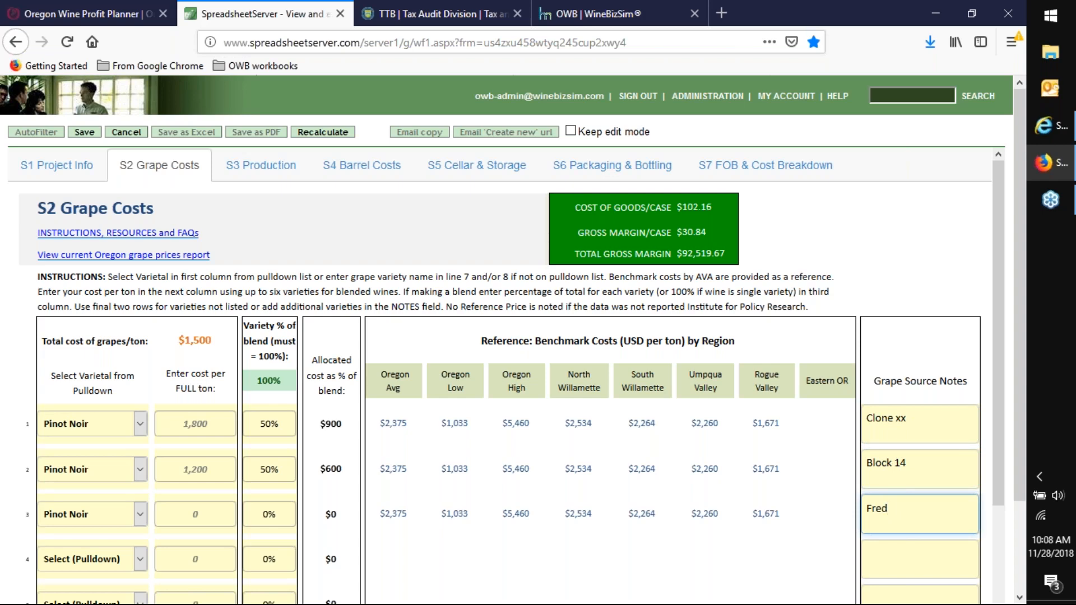
{"action": "type", "text": "'s vineyard"}
- Set the Pinot Noir cost per full ton to 2,200 on line 1, 1,800 on line 2 and 1,200 on line 3
{"action": "left_click", "coordinate": [221, 425]}
{"action": "left_click_drag", "start_coordinate": [216, 425], "coordinate": [155, 424]}
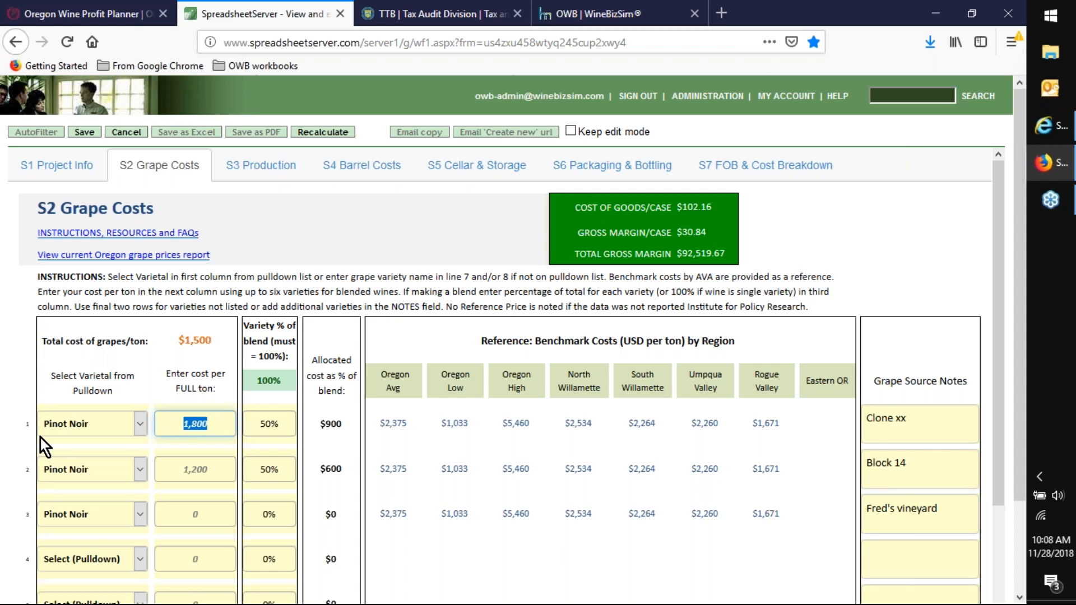
{"action": "type", "text": "2200"}
{"action": "left_click", "coordinate": [214, 466]}
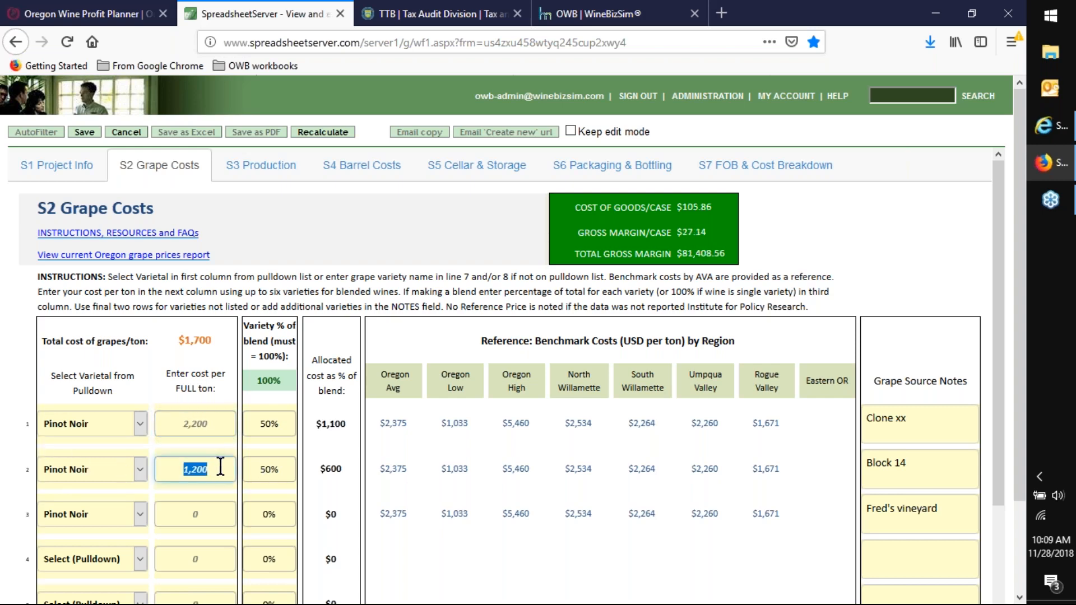
{"action": "type", "text": "18"}
{"action": "key", "text": "Tab"}
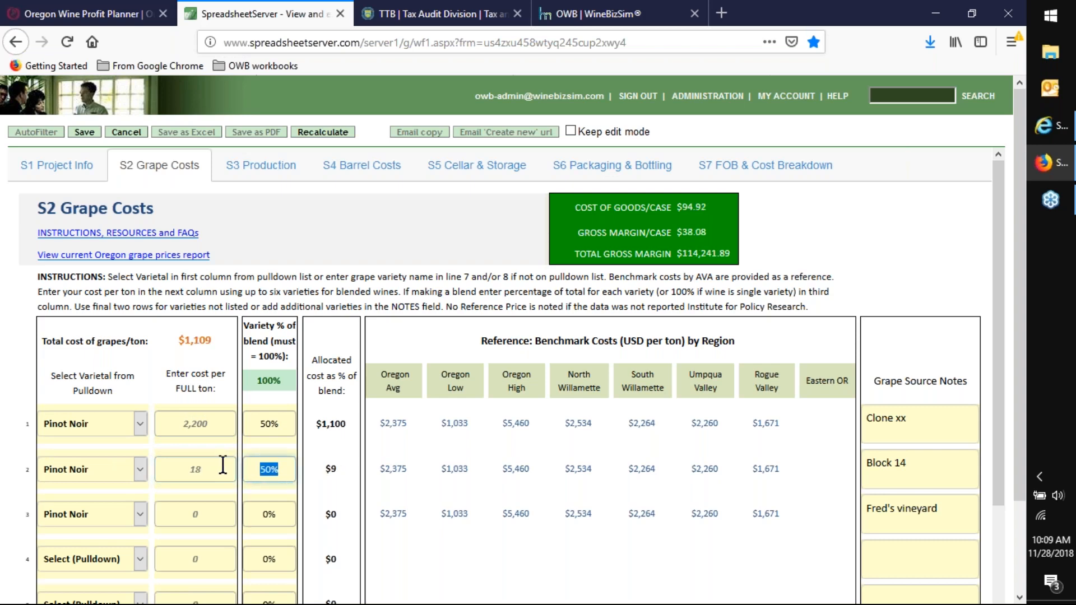
{"action": "left_click", "coordinate": [217, 513]}
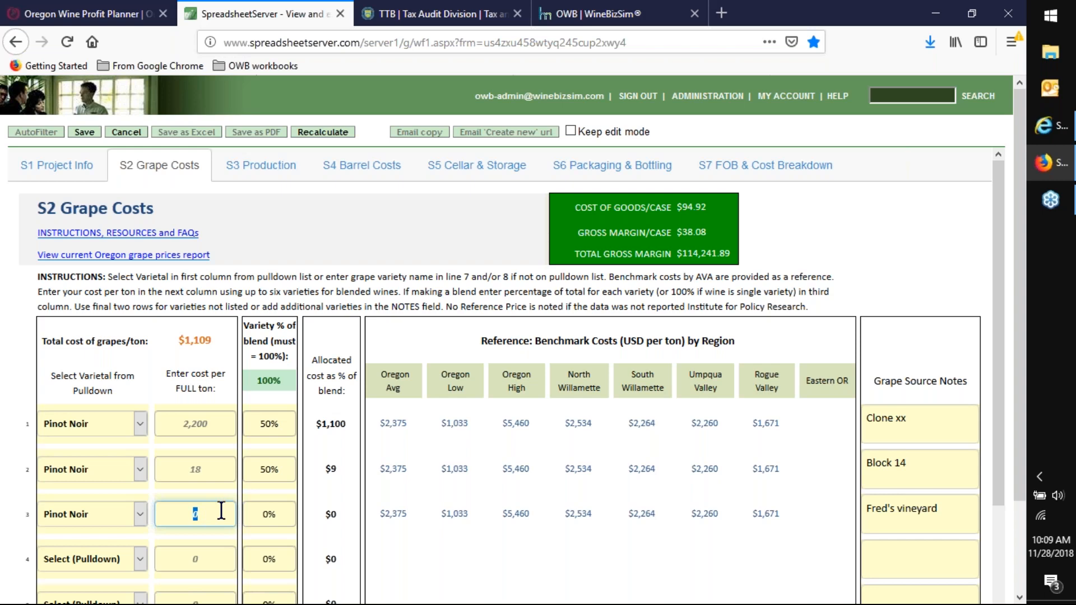
{"action": "type", "text": "12"}
{"action": "type", "text": "00"}
{"action": "type", "text": "00"}
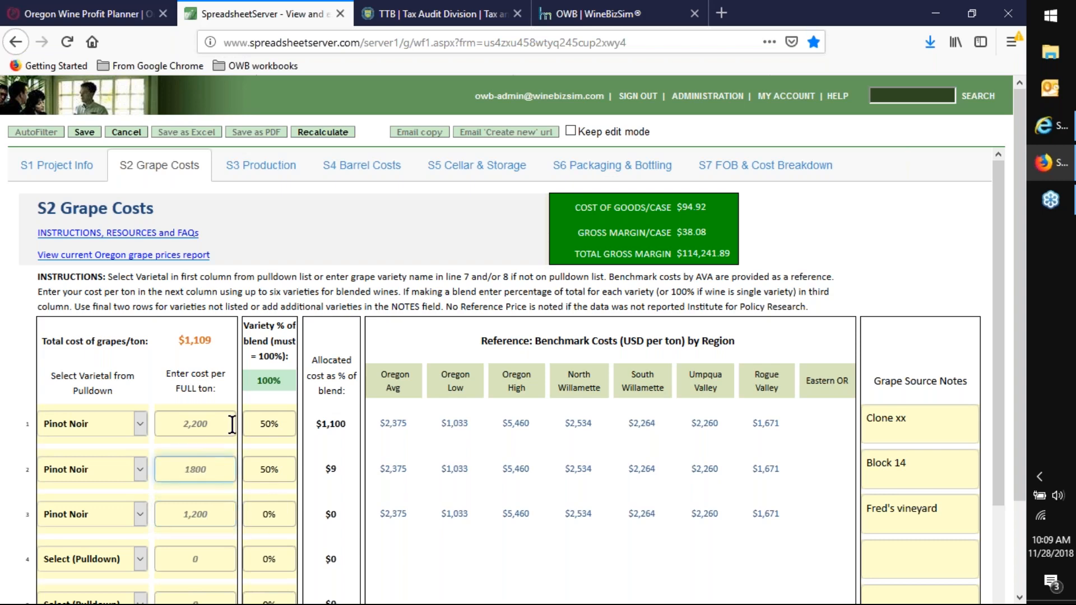
- Set the variety percentage of the blend to 25% on line 2 and 25% on line 3
{"action": "left_click_drag", "start_coordinate": [247, 424], "coordinate": [283, 420]}
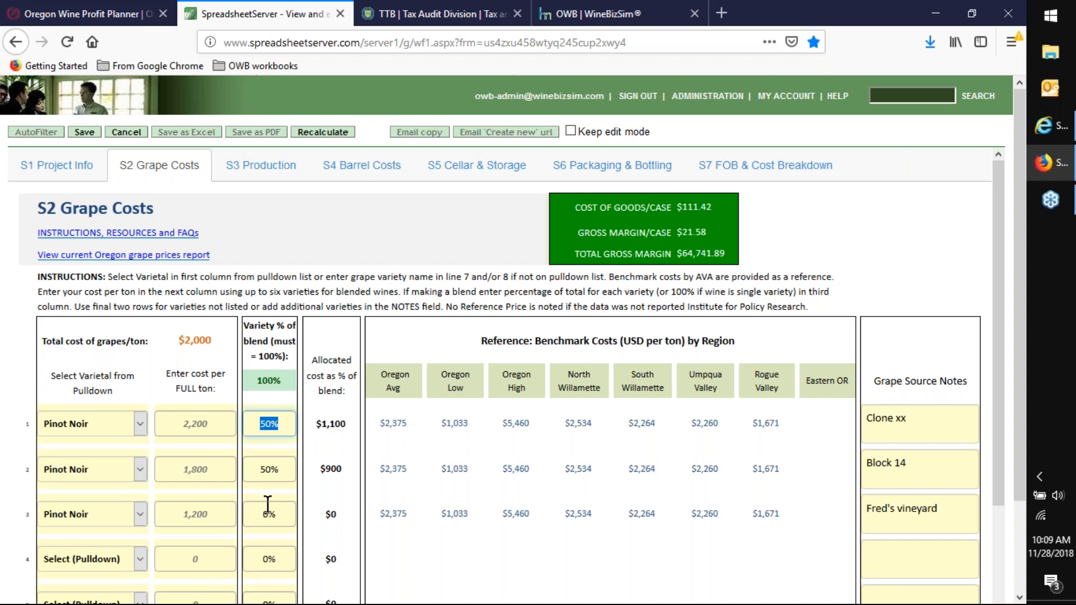
{"action": "left_click_drag", "start_coordinate": [265, 471], "coordinate": [285, 473]}
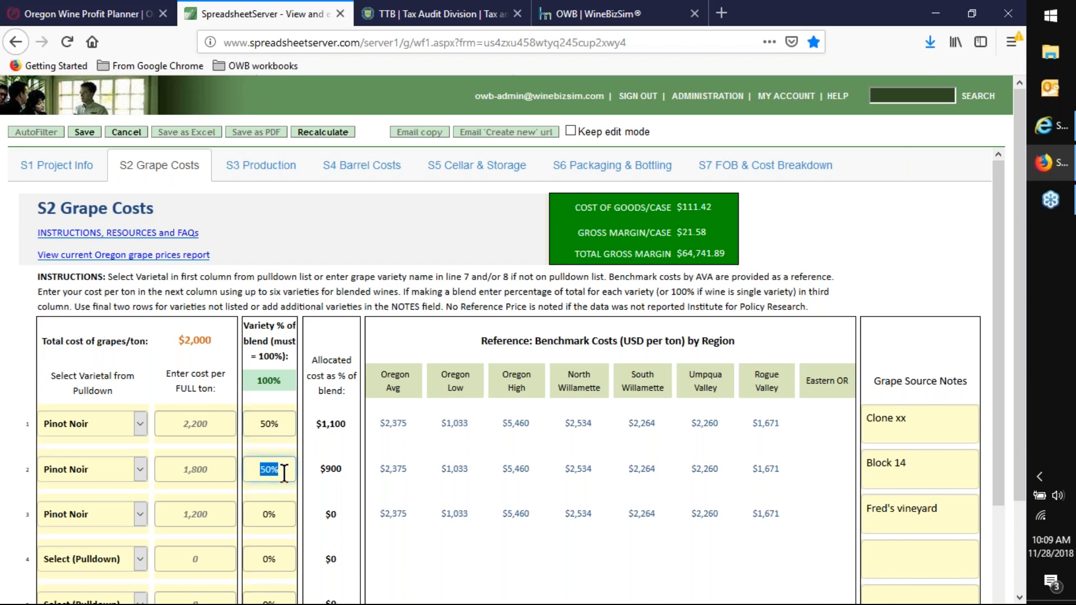
{"action": "type", "text": "25"}
{"action": "key", "text": "Tab"}
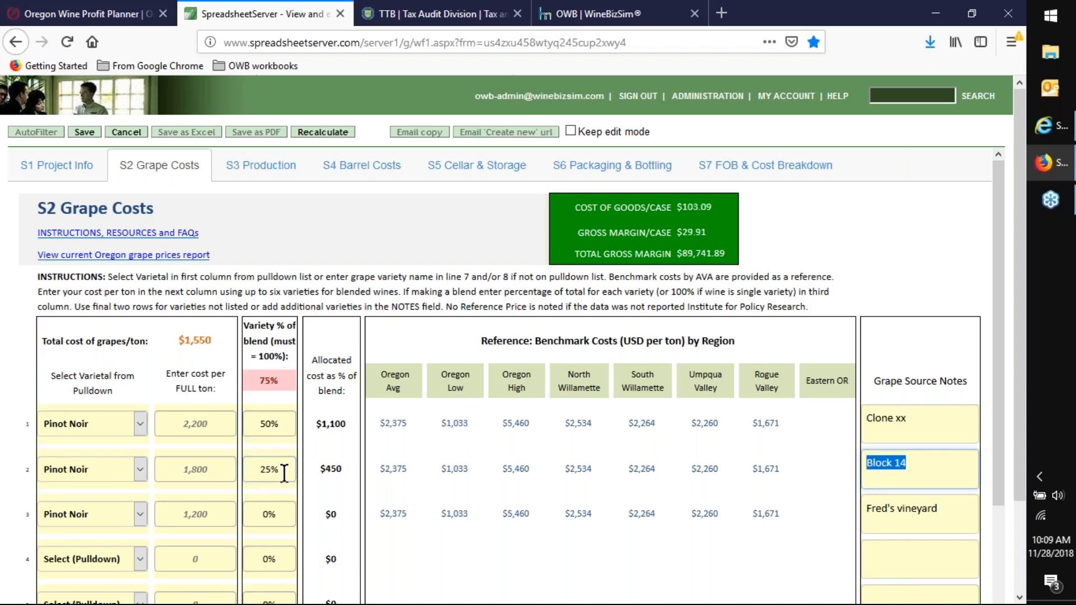
{"action": "left_click_drag", "start_coordinate": [256, 514], "coordinate": [288, 513]}
{"action": "type", "text": "25"}
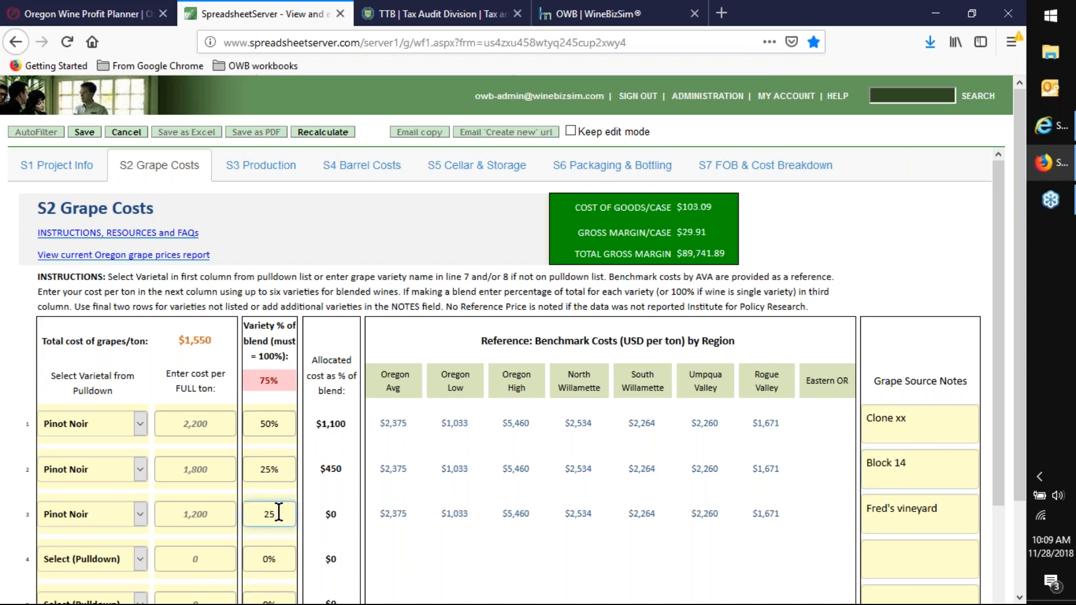
{"action": "key", "text": "Tab"}
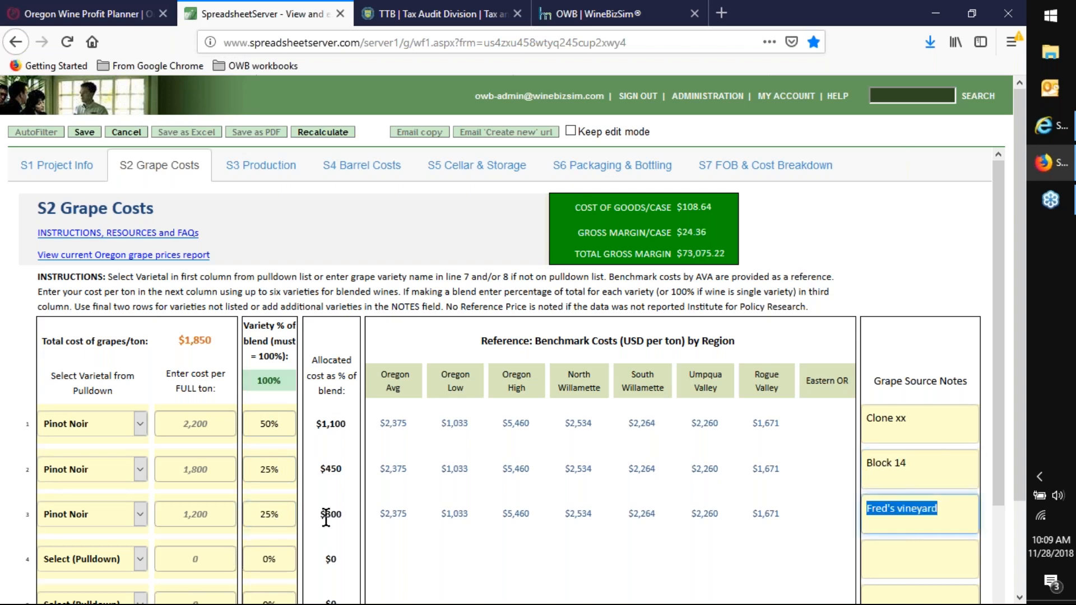
{"action": "left_click", "coordinate": [185, 511]}
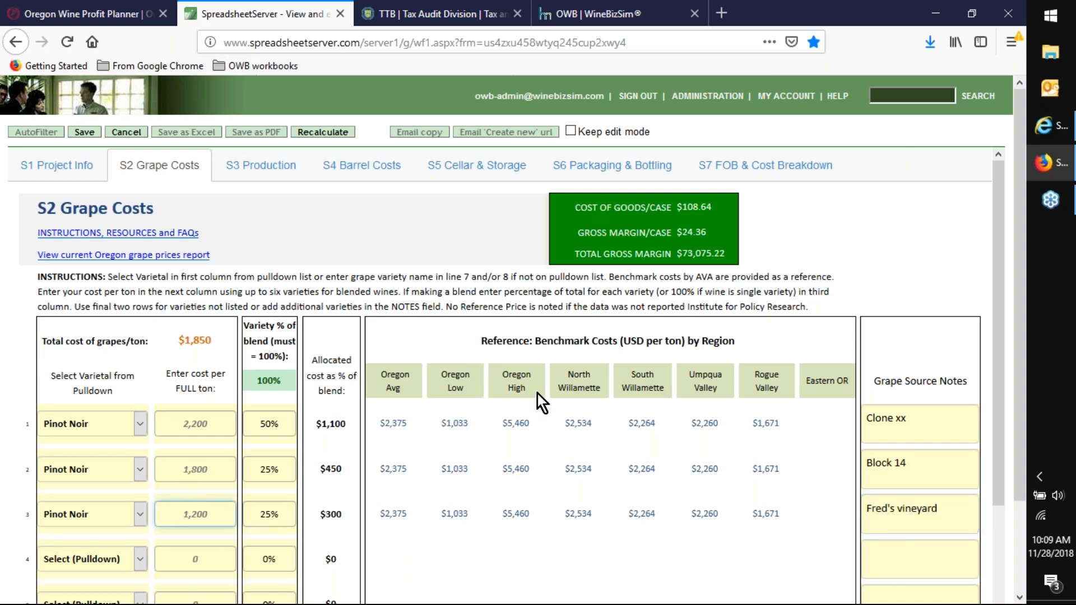
{"action": "scroll", "coordinate": [616, 448], "scroll_direction": "down", "scroll_amount": 3}
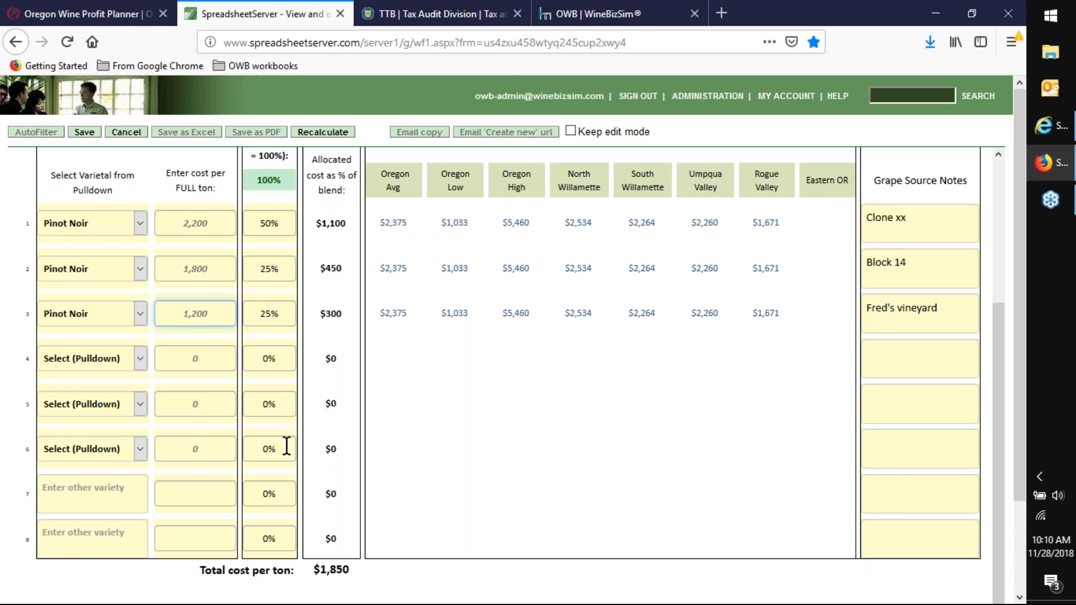
- Go to the S4 Barrel Costs worksheet and review the barrel programs' costs, evaporative loss, topping wine and total cost lines
{"action": "left_click", "coordinate": [686, 406]}
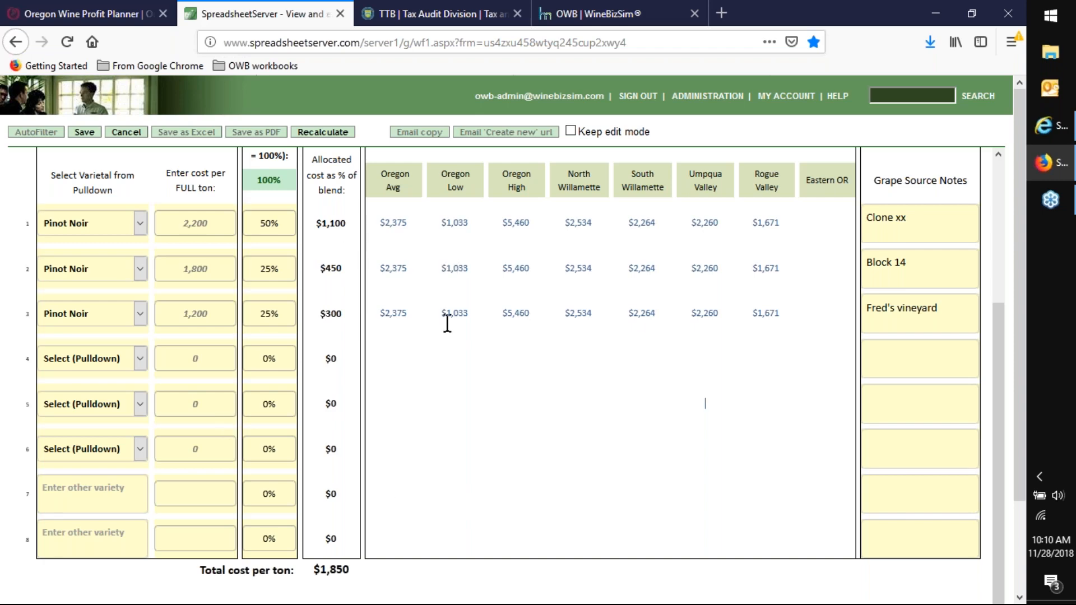
{"action": "scroll", "coordinate": [219, 354], "scroll_direction": "up", "scroll_amount": 1}
{"action": "scroll", "coordinate": [269, 168], "scroll_direction": "up", "scroll_amount": 3}
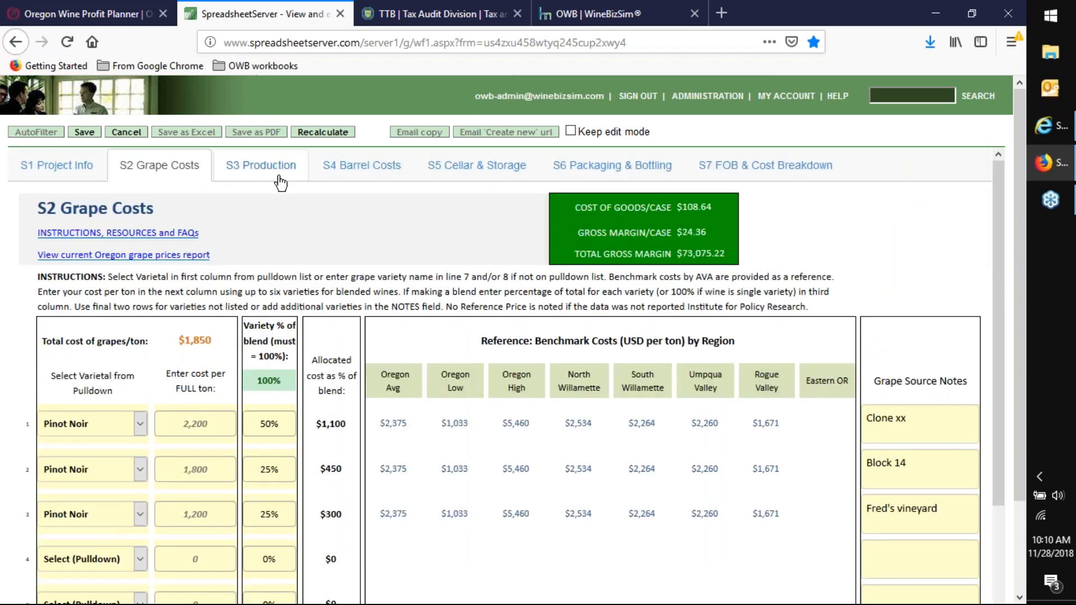
{"action": "left_click", "coordinate": [349, 168]}
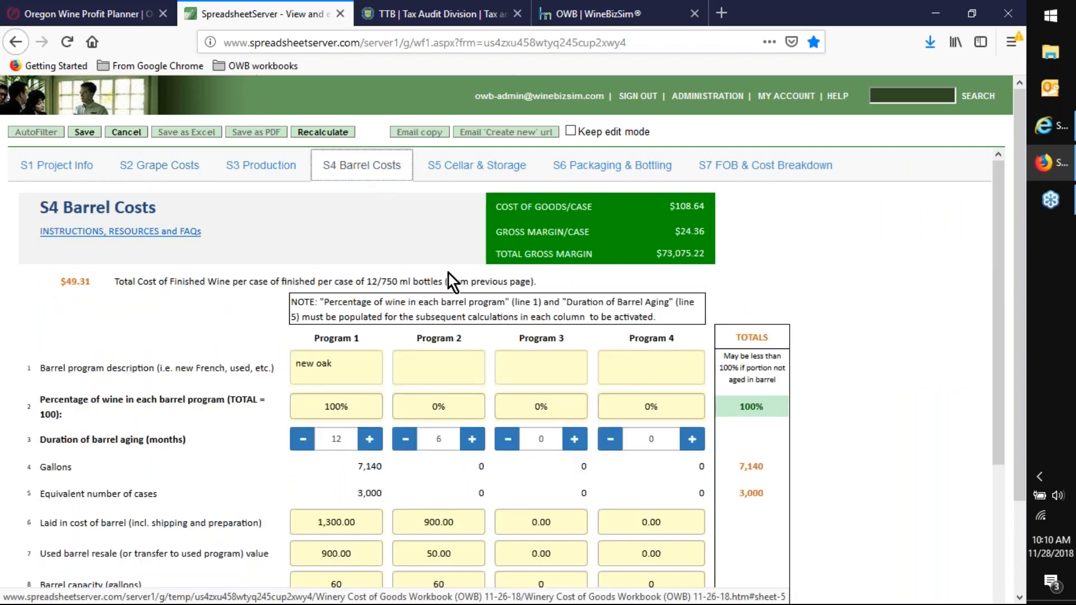
{"action": "scroll", "coordinate": [448, 336], "scroll_direction": "down", "scroll_amount": 5}
{"action": "scroll", "coordinate": [658, 574], "scroll_direction": "down", "scroll_amount": 1}
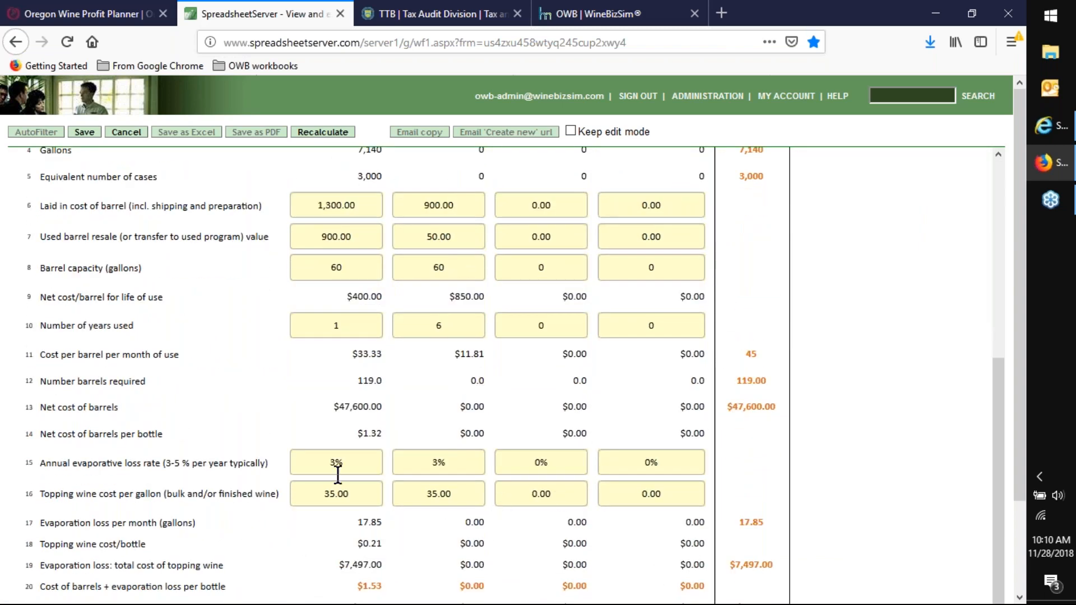
{"action": "scroll", "coordinate": [374, 480], "scroll_direction": "up", "scroll_amount": 5}
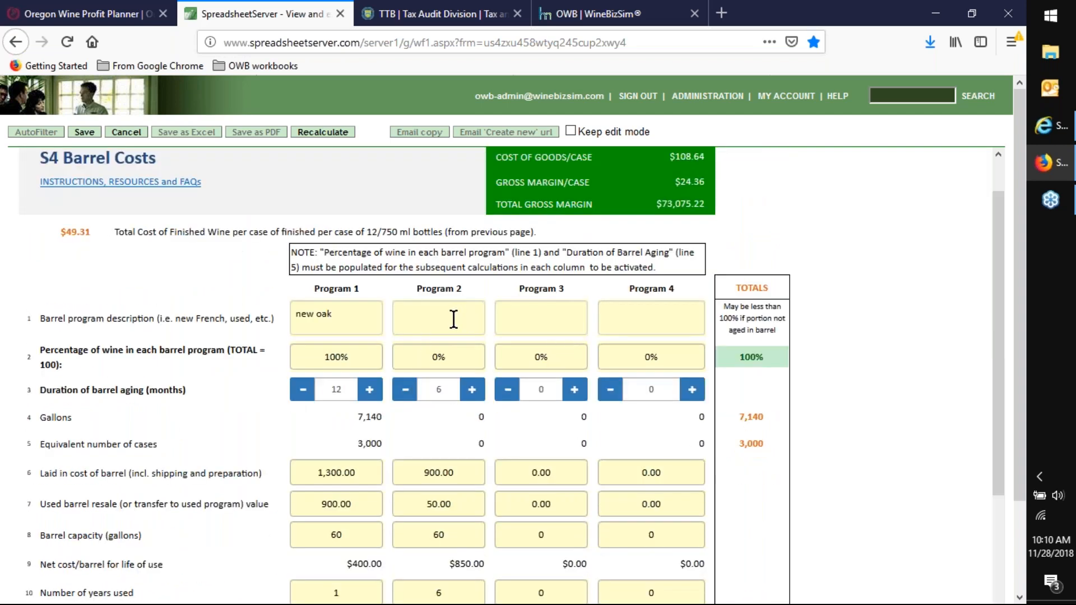
{"action": "left_click", "coordinate": [453, 319]}
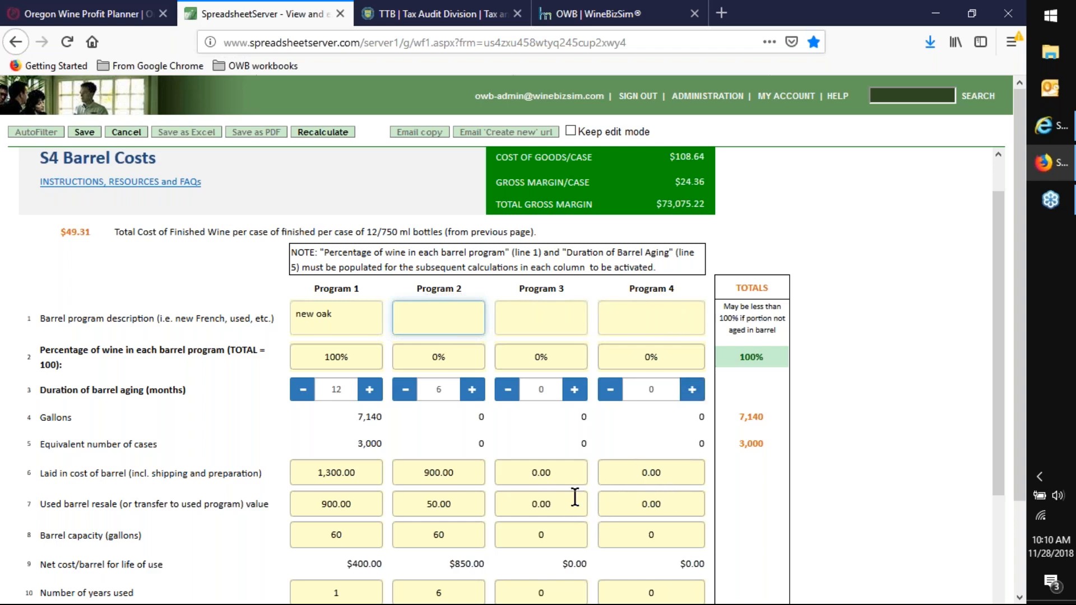
{"action": "scroll", "coordinate": [595, 439], "scroll_direction": "down", "scroll_amount": 1}
{"action": "scroll", "coordinate": [594, 440], "scroll_direction": "down", "scroll_amount": 4}
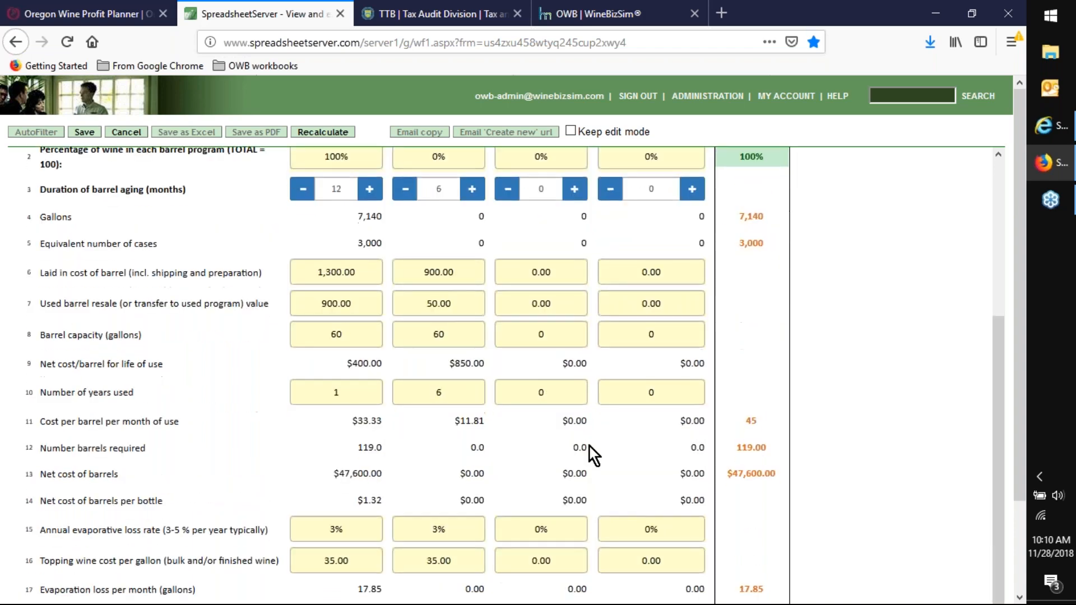
{"action": "scroll", "coordinate": [589, 448], "scroll_direction": "down", "scroll_amount": 3}
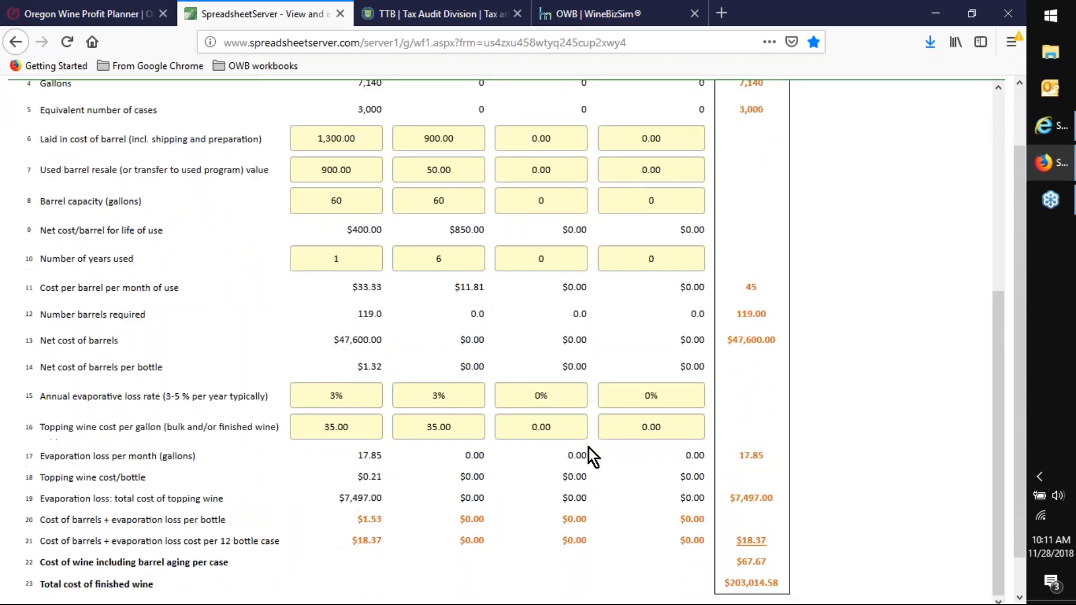
{"action": "scroll", "coordinate": [588, 449], "scroll_direction": "up", "scroll_amount": 5}
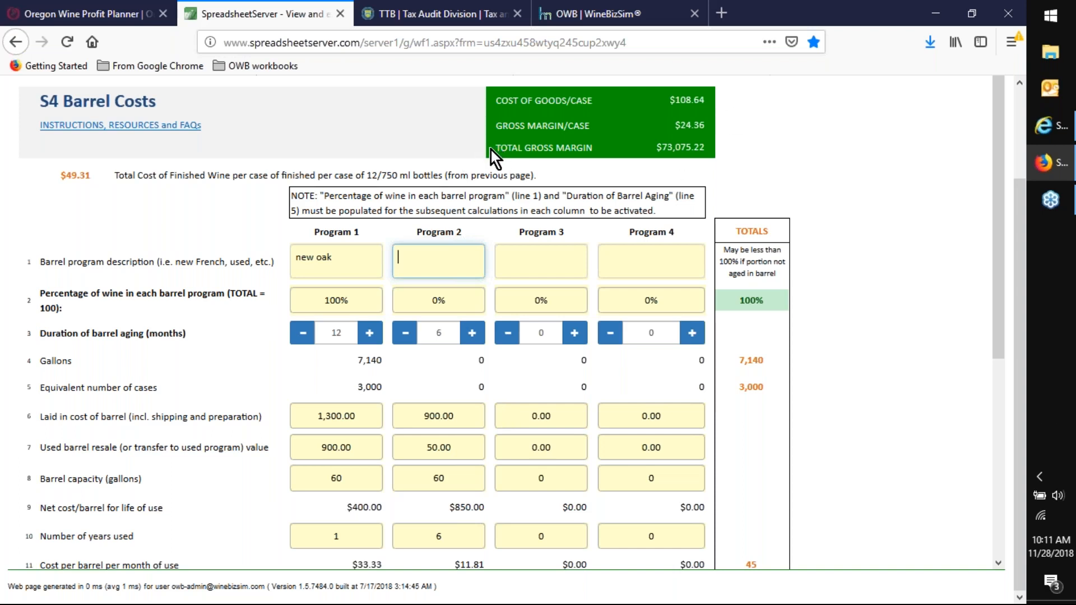
- Highlight the total gross margin line in the barrel costs summary, then clear the highlight
{"action": "left_click_drag", "start_coordinate": [490, 150], "coordinate": [686, 150]}
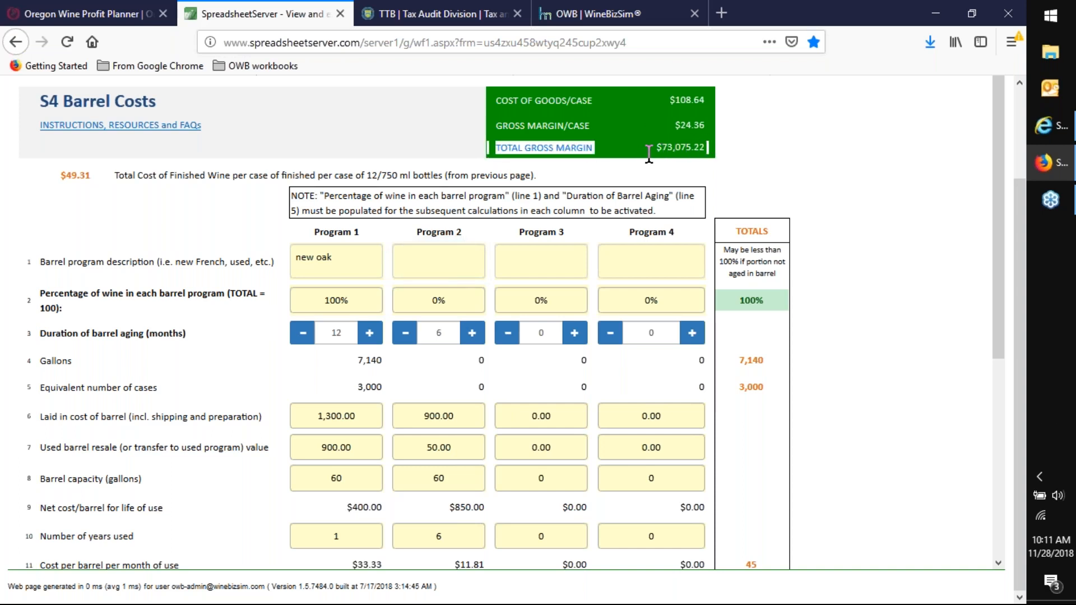
{"action": "left_click", "coordinate": [758, 160]}
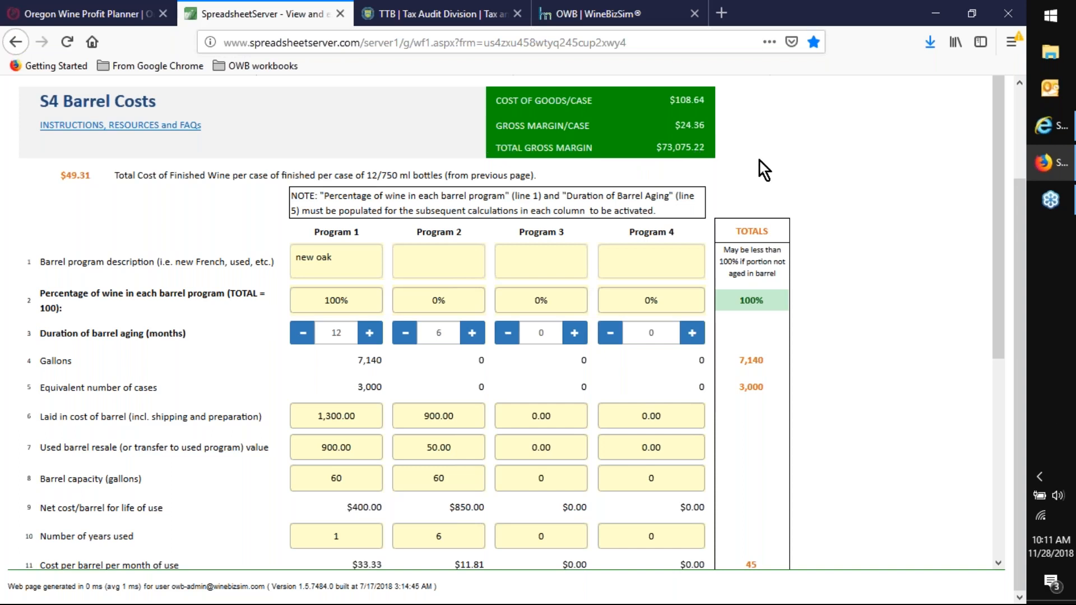
{"action": "scroll", "coordinate": [759, 166], "scroll_direction": "up", "scroll_amount": 3}
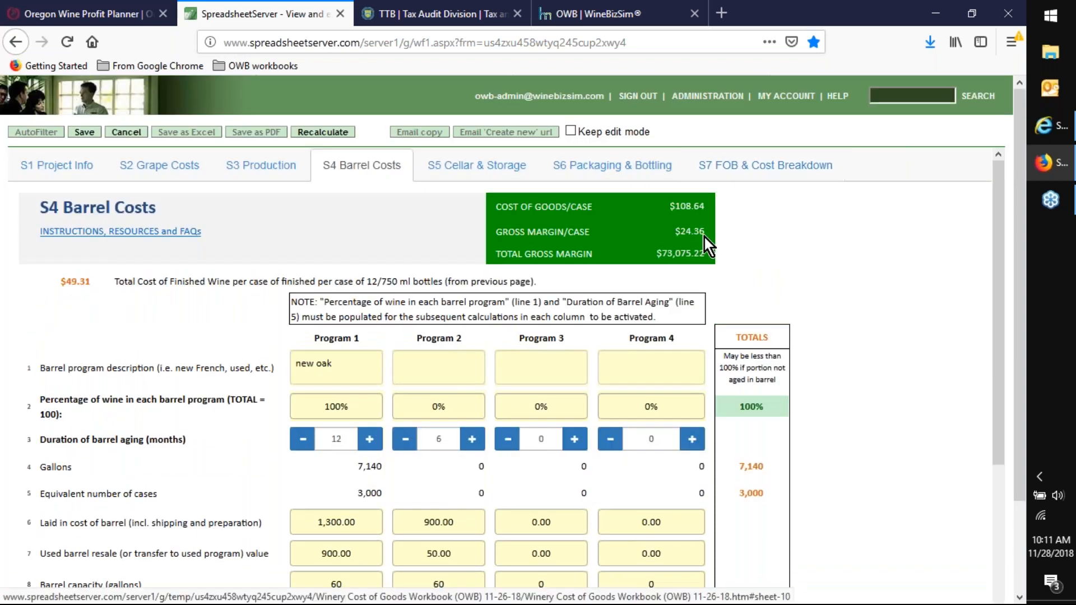
- Go to the S5 Cellar & Storage worksheet and examine the aging, cellar treatment and case goods storage cost lines
{"action": "left_click", "coordinate": [465, 164]}
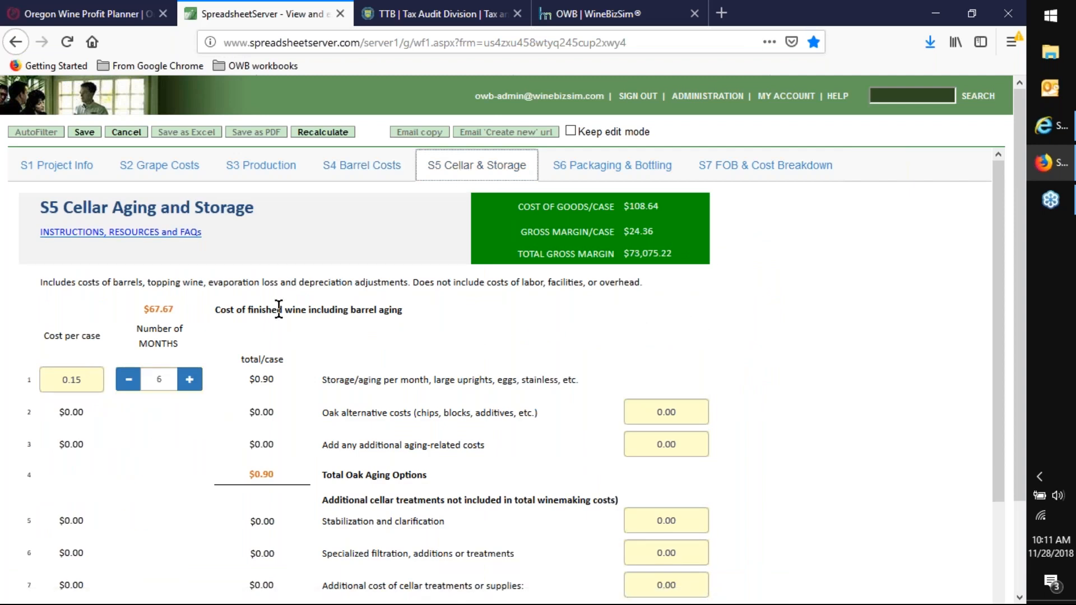
{"action": "scroll", "coordinate": [853, 287], "scroll_direction": "down", "scroll_amount": 1}
{"action": "scroll", "coordinate": [853, 287], "scroll_direction": "down", "scroll_amount": 2}
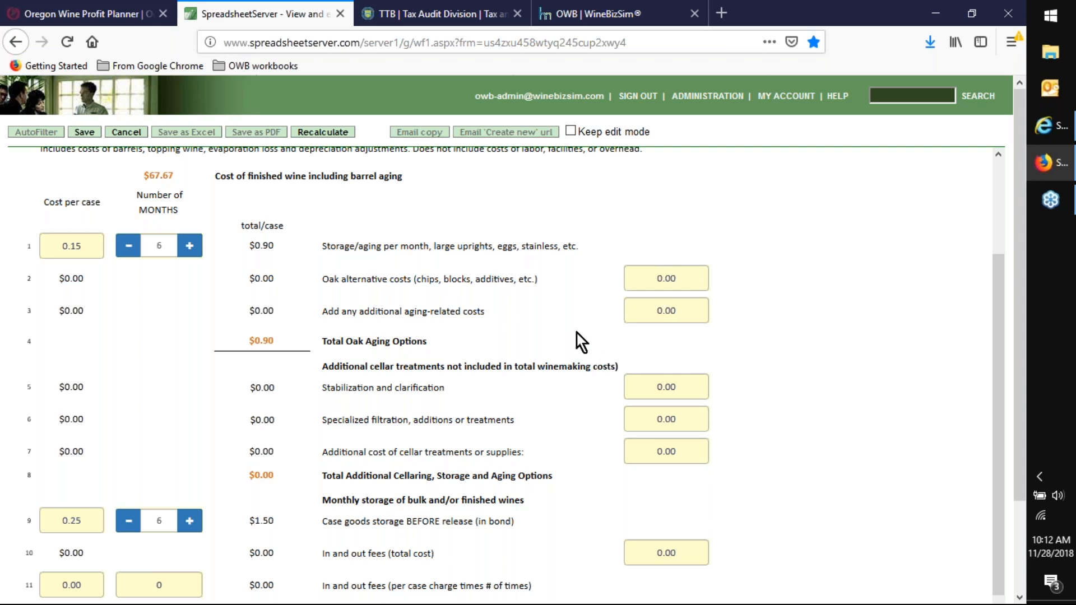
{"action": "scroll", "coordinate": [565, 331], "scroll_direction": "down", "scroll_amount": 5}
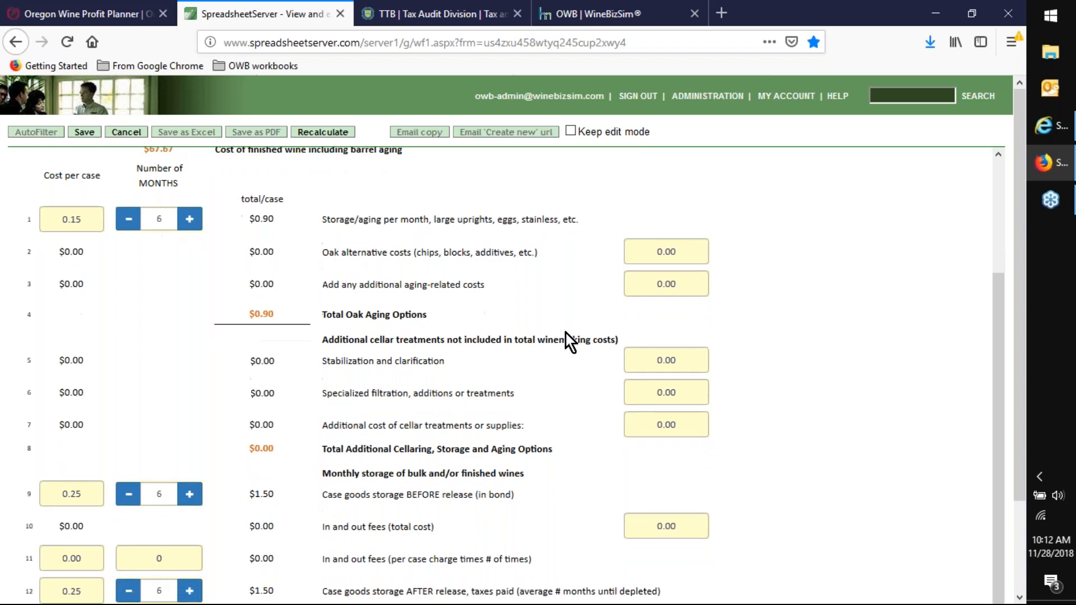
{"action": "scroll", "coordinate": [566, 334], "scroll_direction": "down", "scroll_amount": 1}
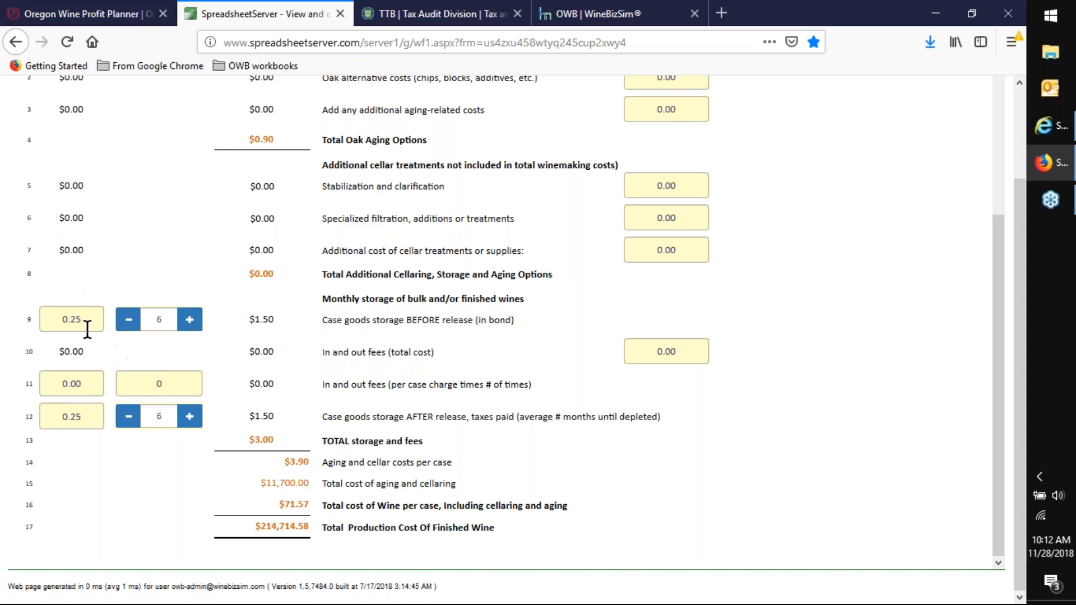
- Set the monthly cost per case of case goods storage before release to 0.50 on line 9
{"action": "left_click_drag", "start_coordinate": [82, 321], "coordinate": [48, 331]}
{"action": "type", "text": ".50"}
{"action": "left_click", "coordinate": [451, 336]}
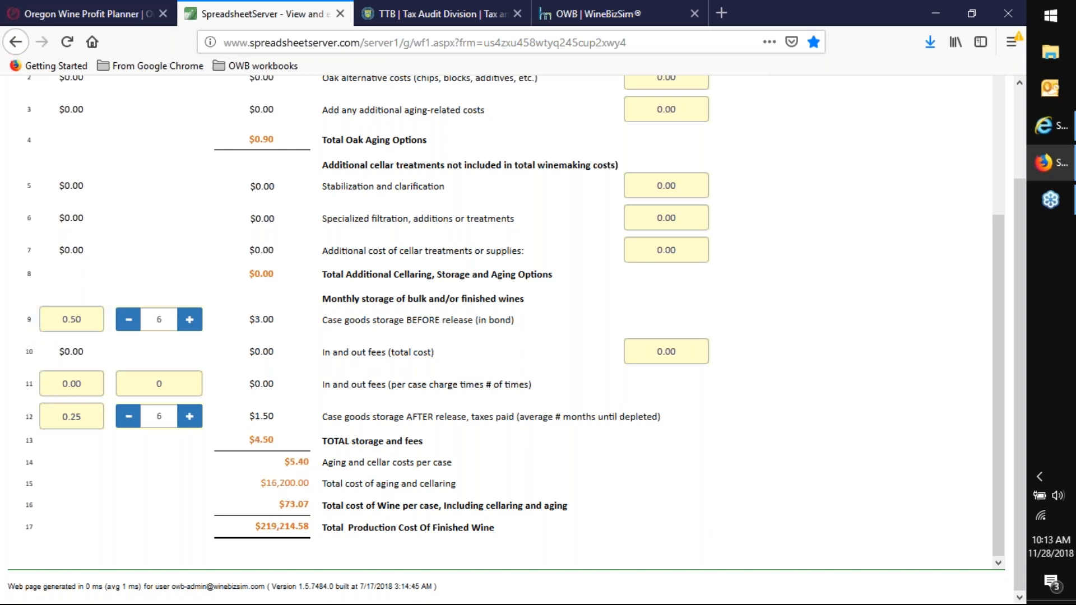
- Try a different number of months for case goods storage before release and restore it to 6
{"action": "left_click", "coordinate": [189, 324]}
{"action": "left_click", "coordinate": [189, 324]}
{"action": "left_click", "coordinate": [128, 324]}
{"action": "left_click", "coordinate": [127, 324]}
- Go to the S6 Packaging & Bottling worksheet and examine the per-case packaging option, individual packaging costs and bottling costs
{"action": "scroll", "coordinate": [462, 439], "scroll_direction": "up", "scroll_amount": 2}
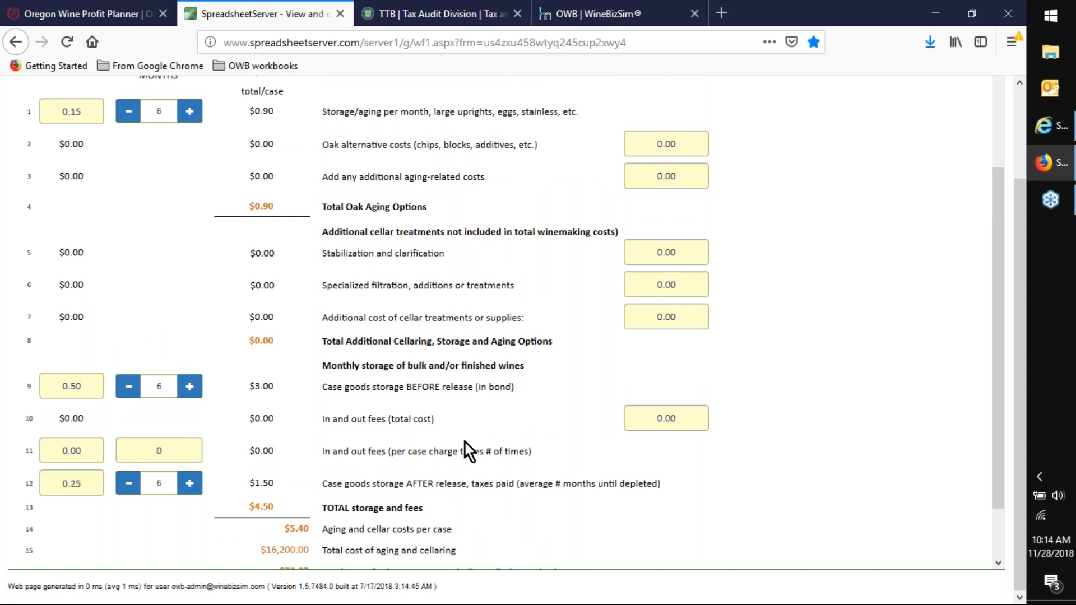
{"action": "scroll", "coordinate": [465, 443], "scroll_direction": "up", "scroll_amount": 3}
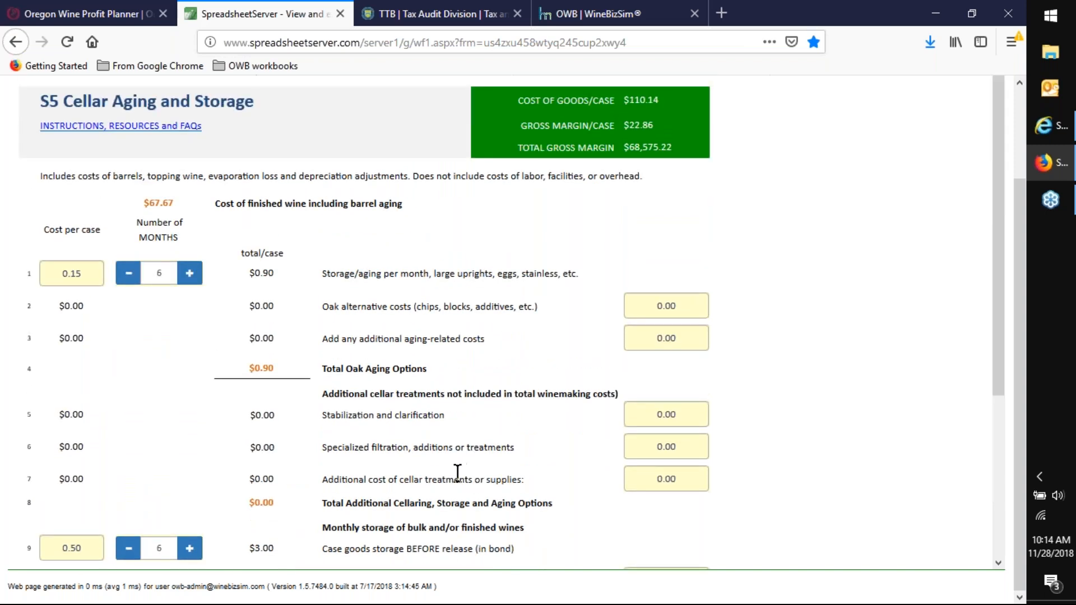
{"action": "scroll", "coordinate": [404, 473], "scroll_direction": "up", "scroll_amount": 2}
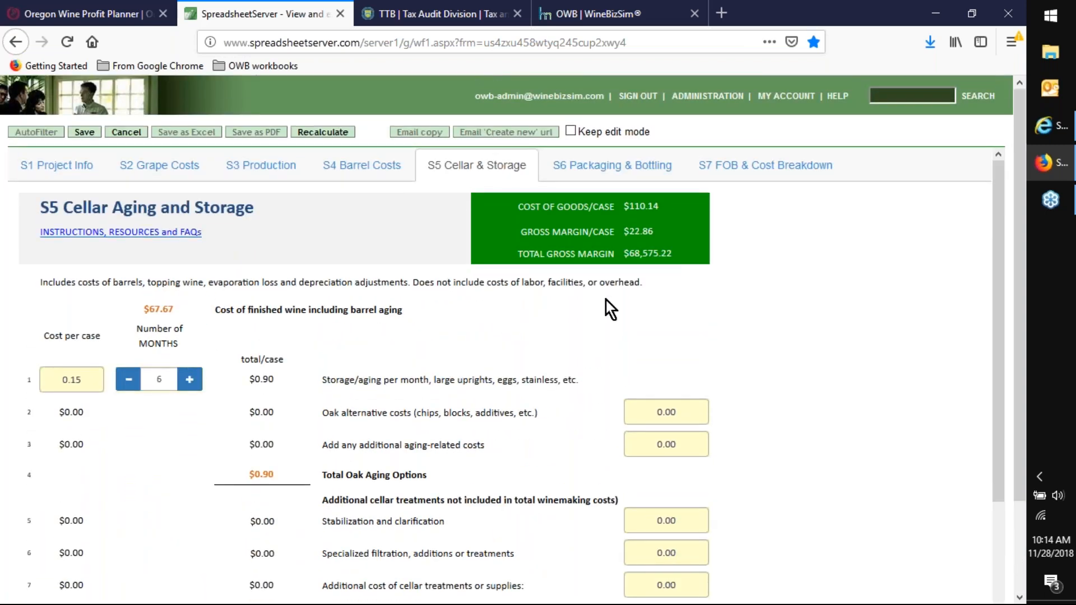
{"action": "left_click", "coordinate": [607, 172]}
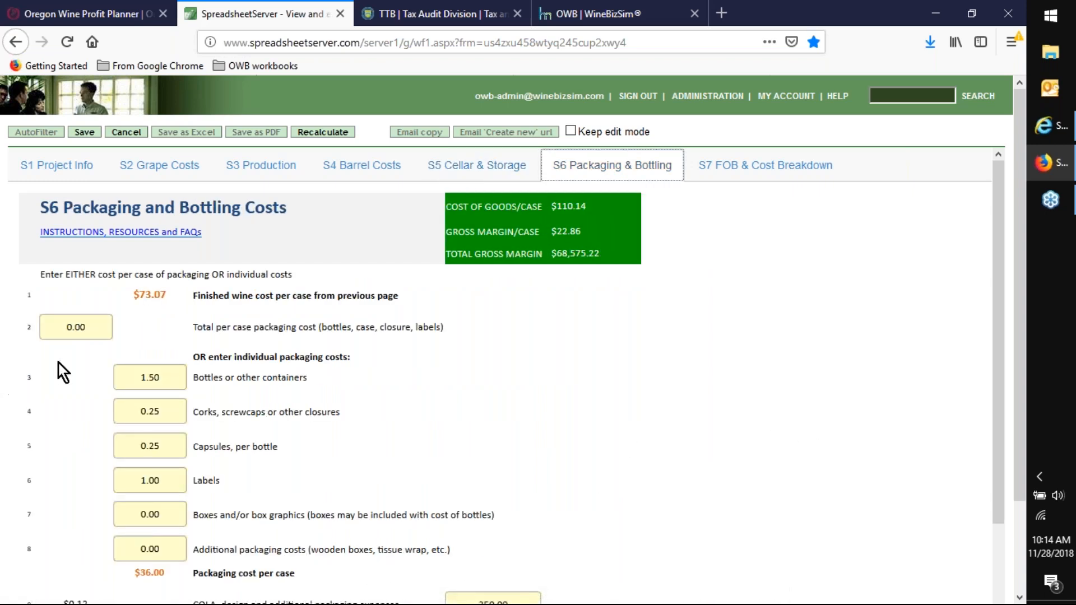
{"action": "left_click", "coordinate": [53, 322]}
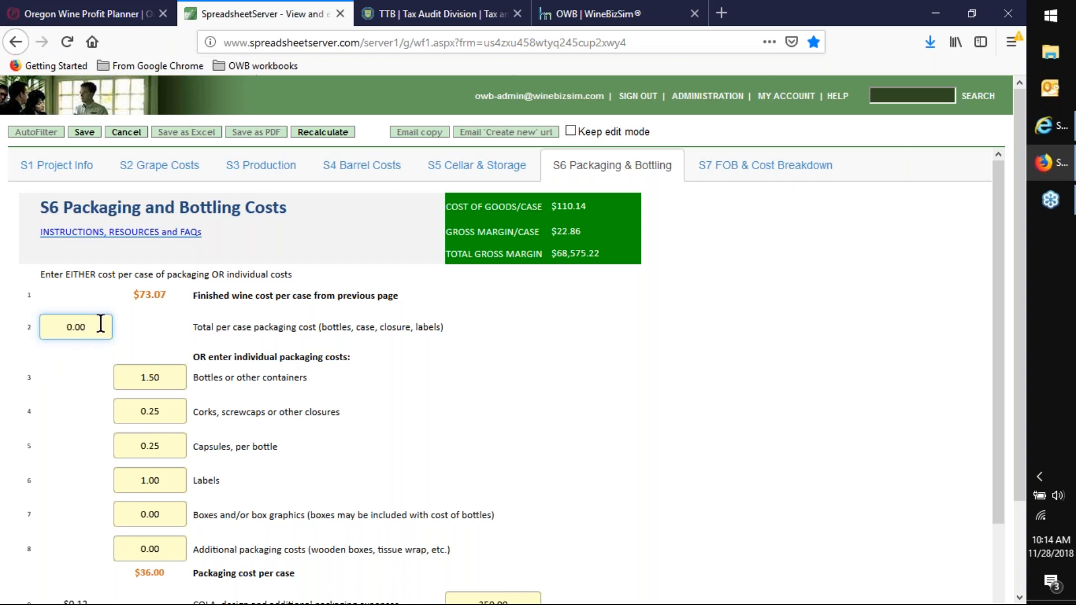
{"action": "scroll", "coordinate": [658, 383], "scroll_direction": "down", "scroll_amount": 2}
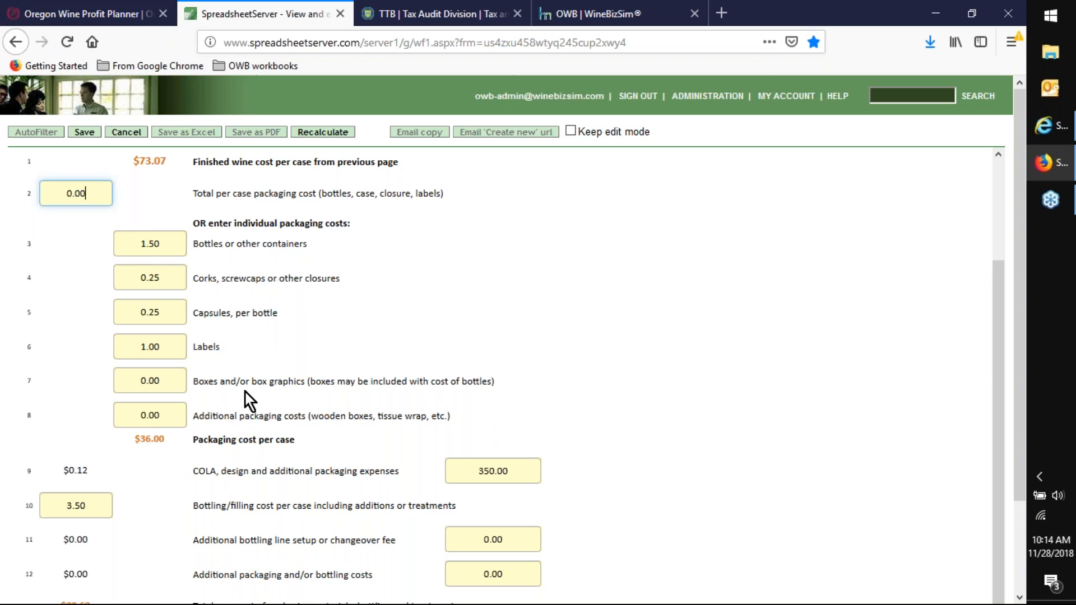
{"action": "scroll", "coordinate": [226, 483], "scroll_direction": "down", "scroll_amount": 1}
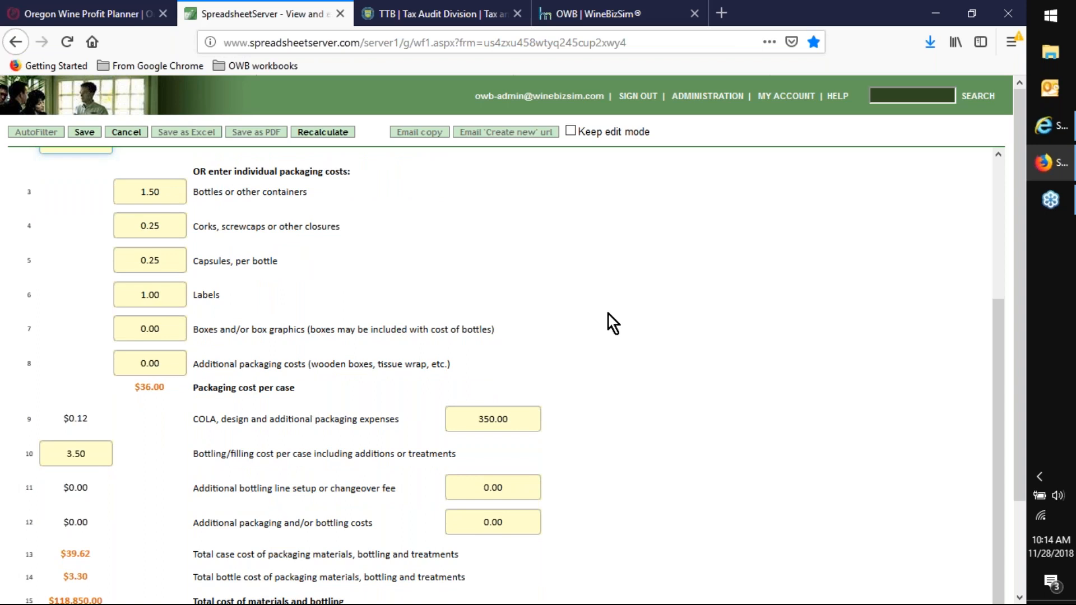
{"action": "scroll", "coordinate": [606, 315], "scroll_direction": "down", "scroll_amount": 2}
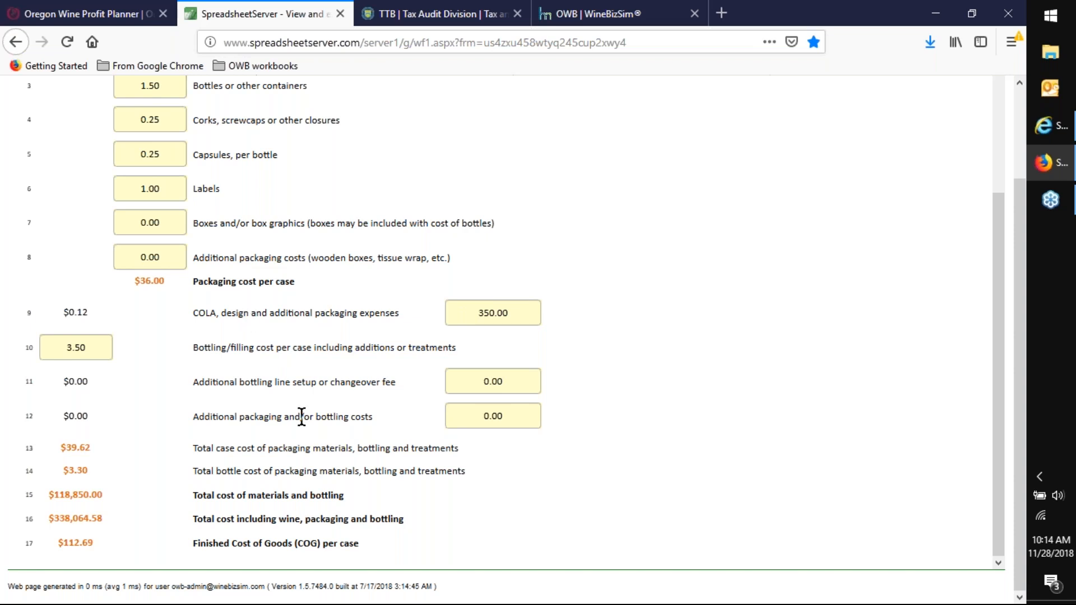
- Highlight the bottling/filling cost per case line and the finished cost of goods per case line
{"action": "left_click_drag", "start_coordinate": [195, 349], "coordinate": [460, 350]}
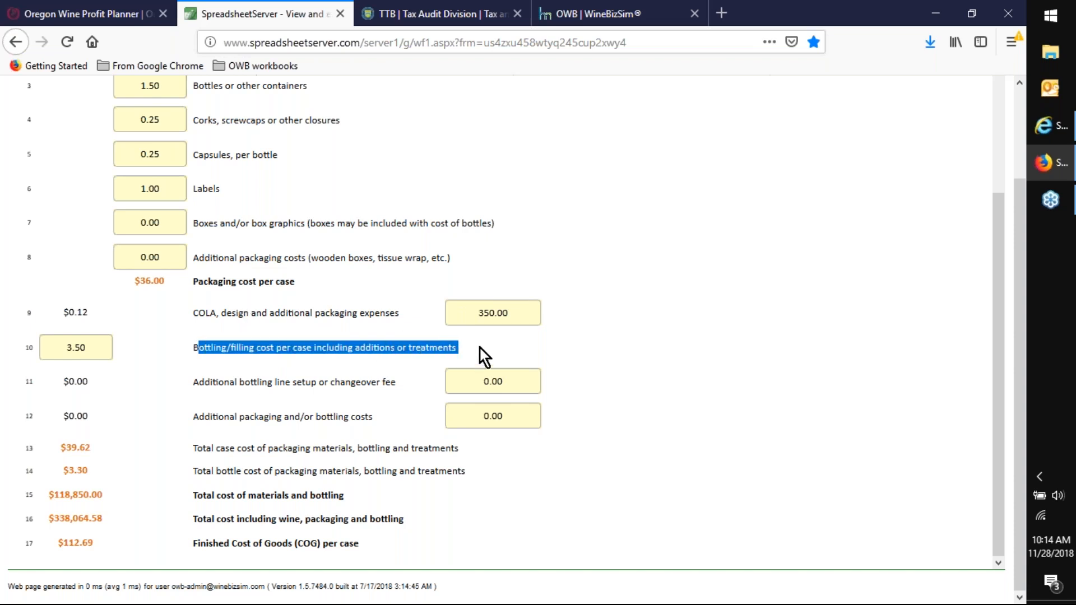
{"action": "left_click_drag", "start_coordinate": [189, 344], "coordinate": [455, 350]}
{"action": "left_click", "coordinate": [498, 344]}
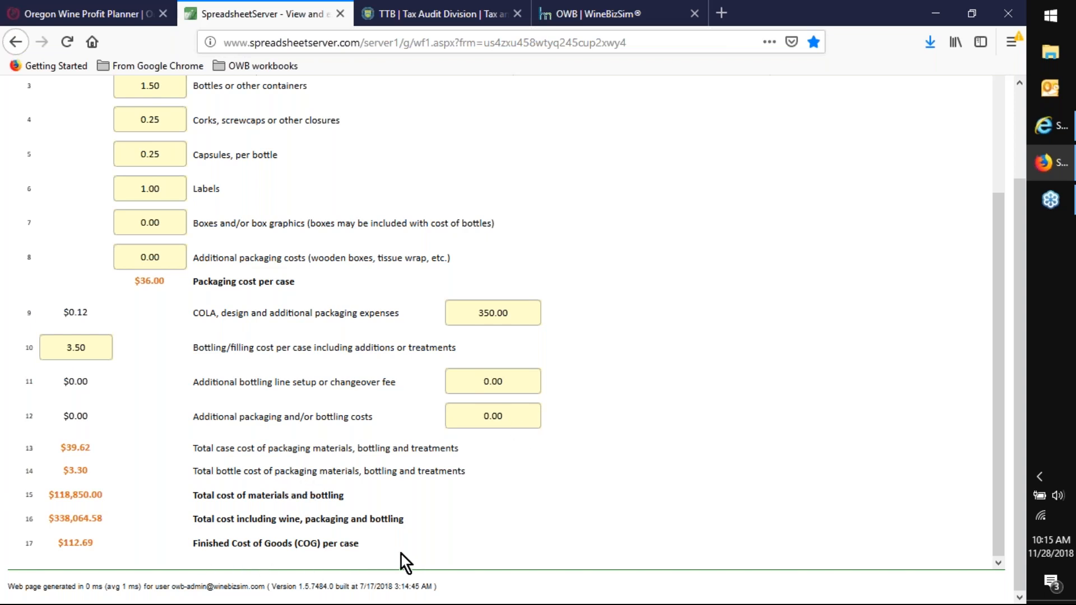
{"action": "left_click_drag", "start_coordinate": [375, 544], "coordinate": [27, 602]}
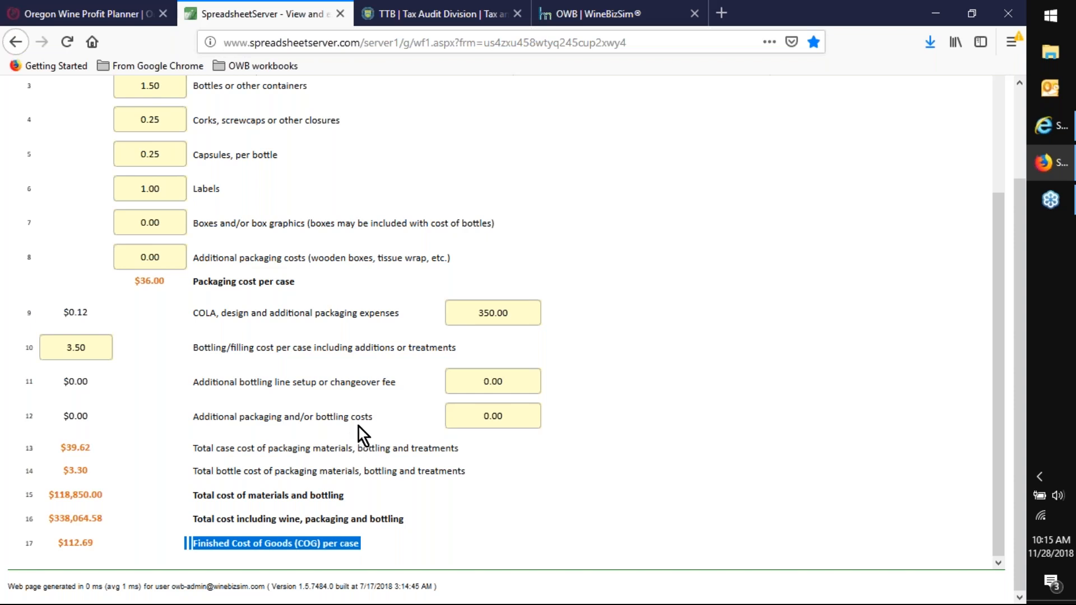
- Go to the S7 FOB & Cost Breakdown worksheet and review the cost of finished goods breakdown and retail pricing forecast
{"action": "scroll", "coordinate": [358, 427], "scroll_direction": "up", "scroll_amount": 3}
{"action": "scroll", "coordinate": [431, 350], "scroll_direction": "up", "scroll_amount": 2}
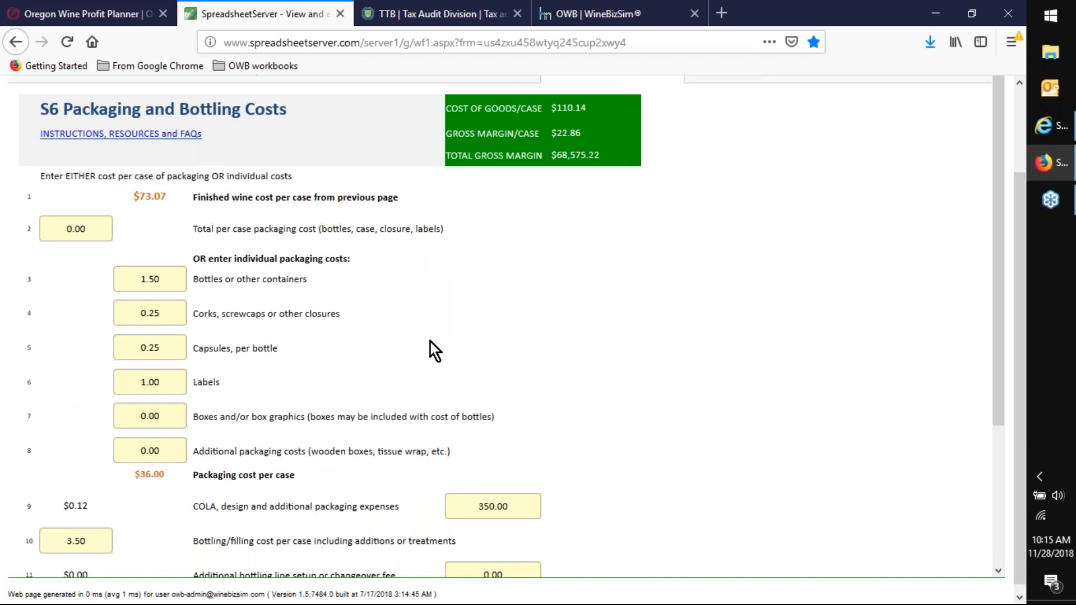
{"action": "left_click", "coordinate": [753, 178]}
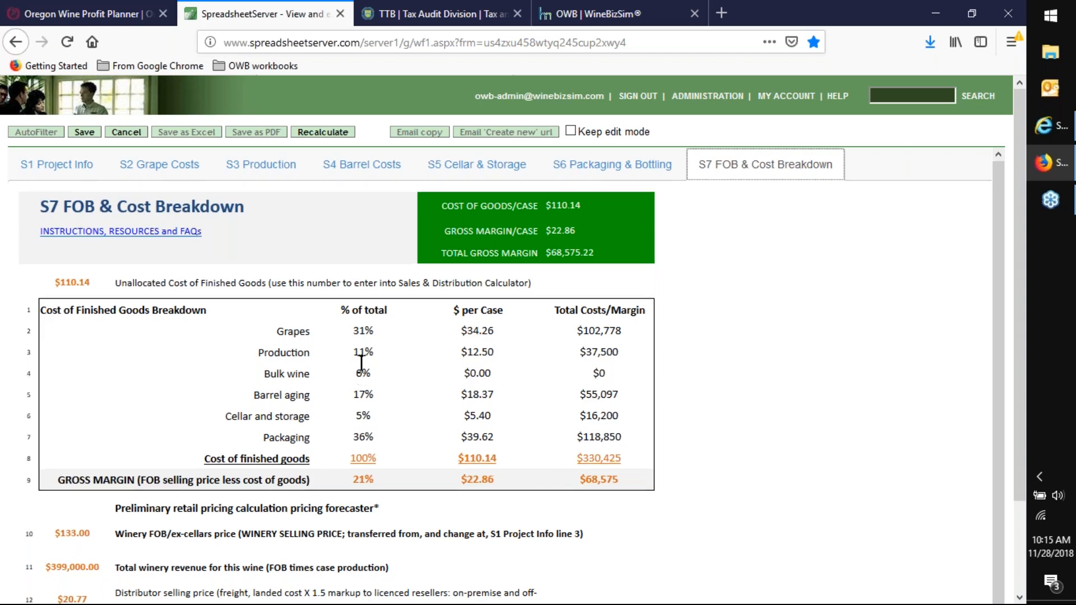
{"action": "scroll", "coordinate": [362, 364], "scroll_direction": "down", "scroll_amount": 1}
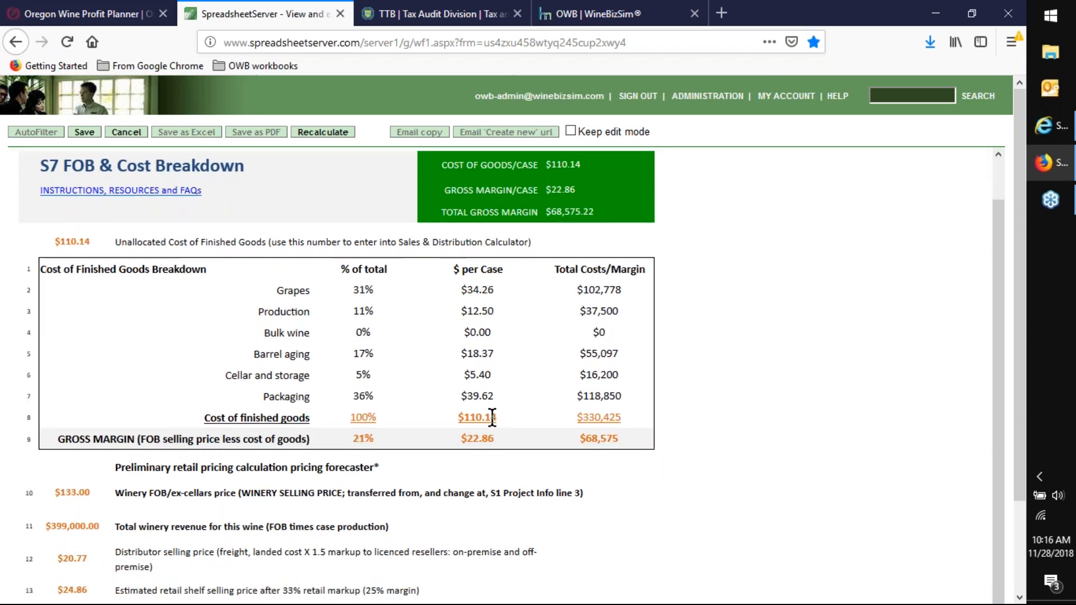
{"action": "scroll", "coordinate": [363, 439], "scroll_direction": "down", "scroll_amount": 3}
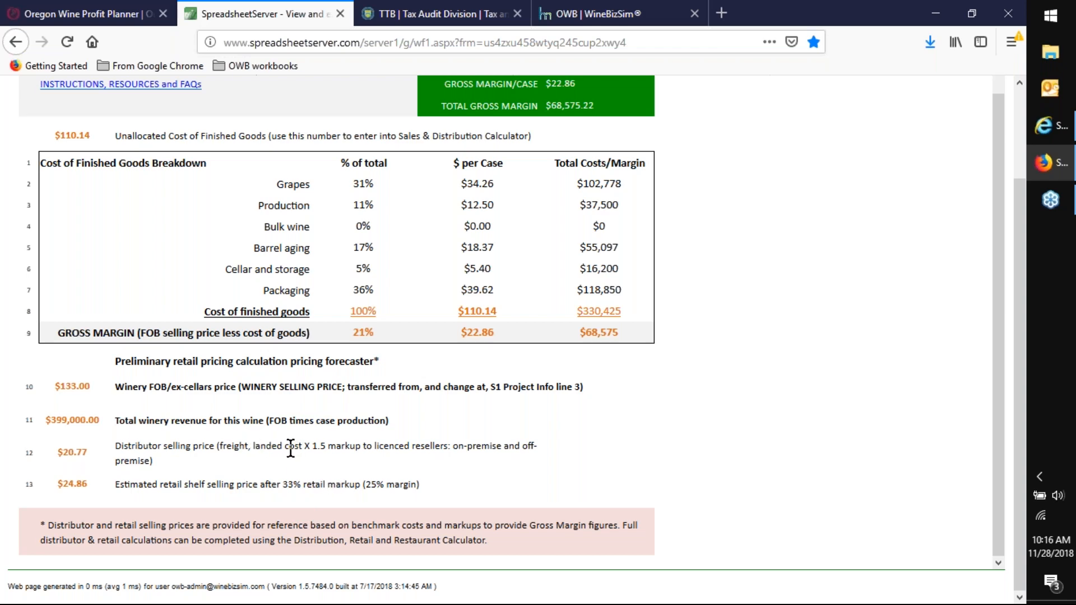
{"action": "scroll", "coordinate": [290, 449], "scroll_direction": "up", "scroll_amount": 3}
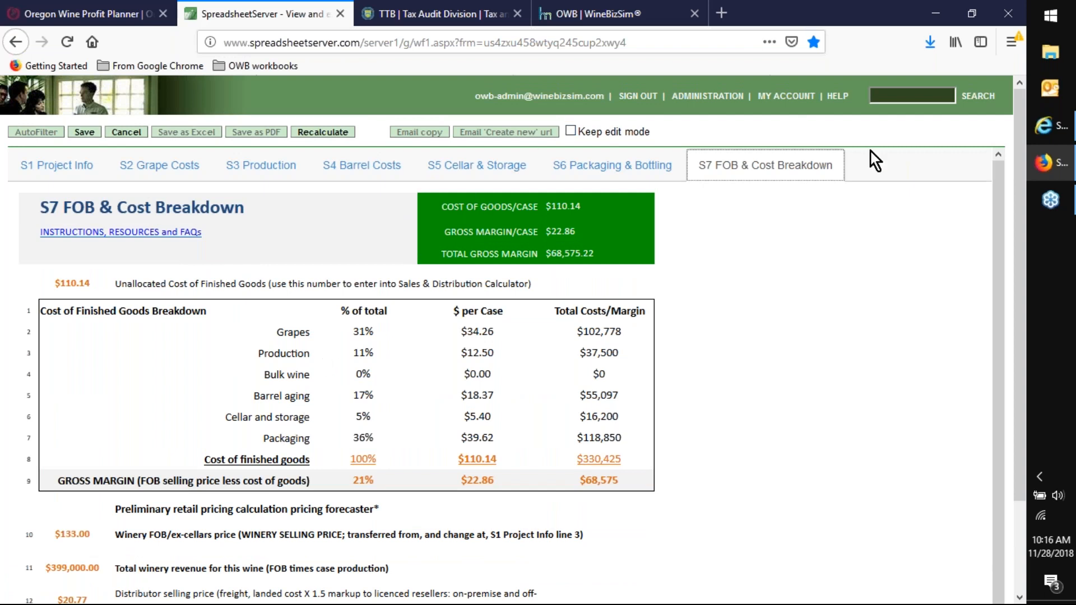
- Save the workbook from the S1 Project Info worksheet and open the AutoFilter list of saved workbooks
{"action": "left_click", "coordinate": [71, 171]}
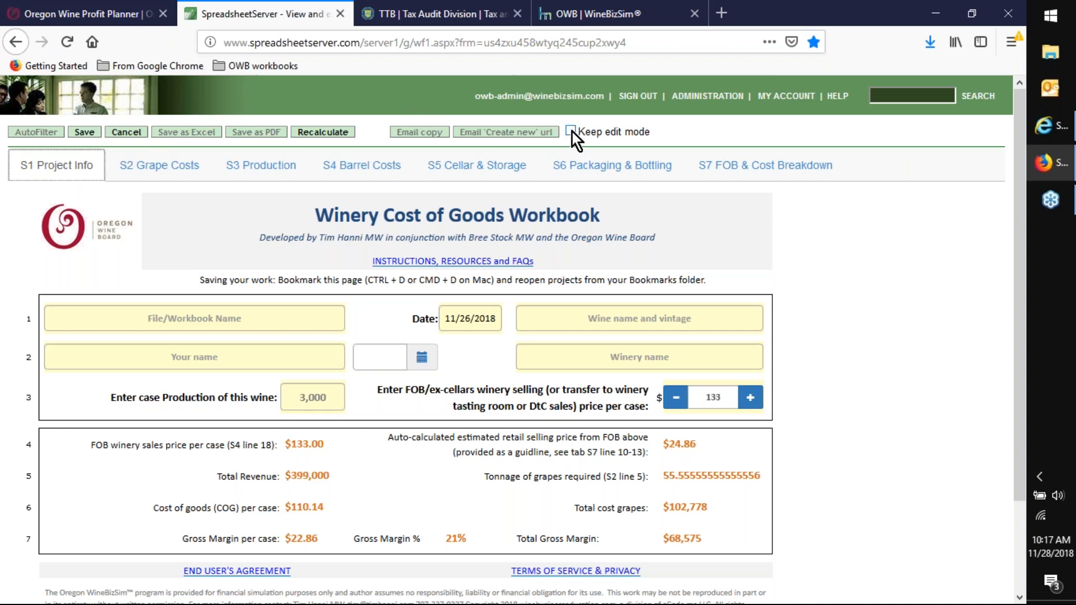
{"action": "left_click", "coordinate": [83, 134]}
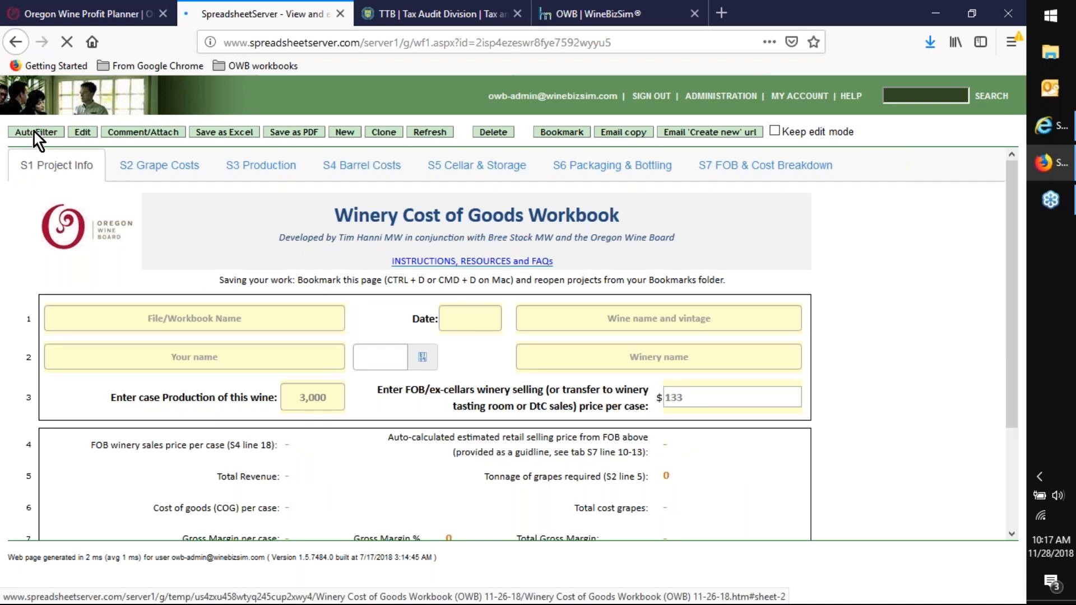
{"action": "left_click", "coordinate": [34, 132]}
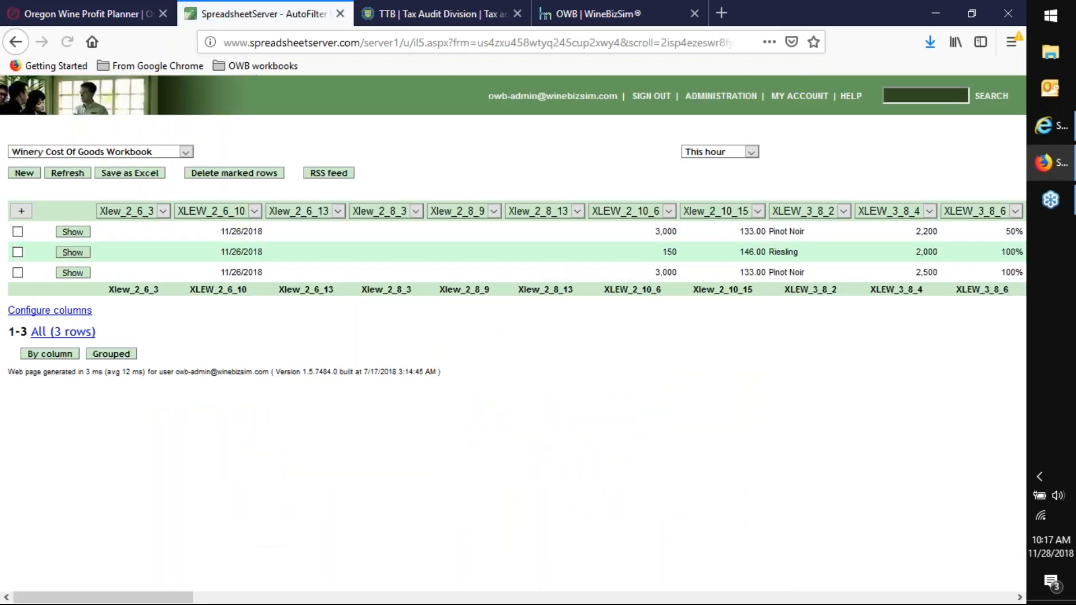
- Switch the saved-workbook list to the Wine Pricing Calculator form and create a new entry from it
{"action": "left_click", "coordinate": [185, 152]}
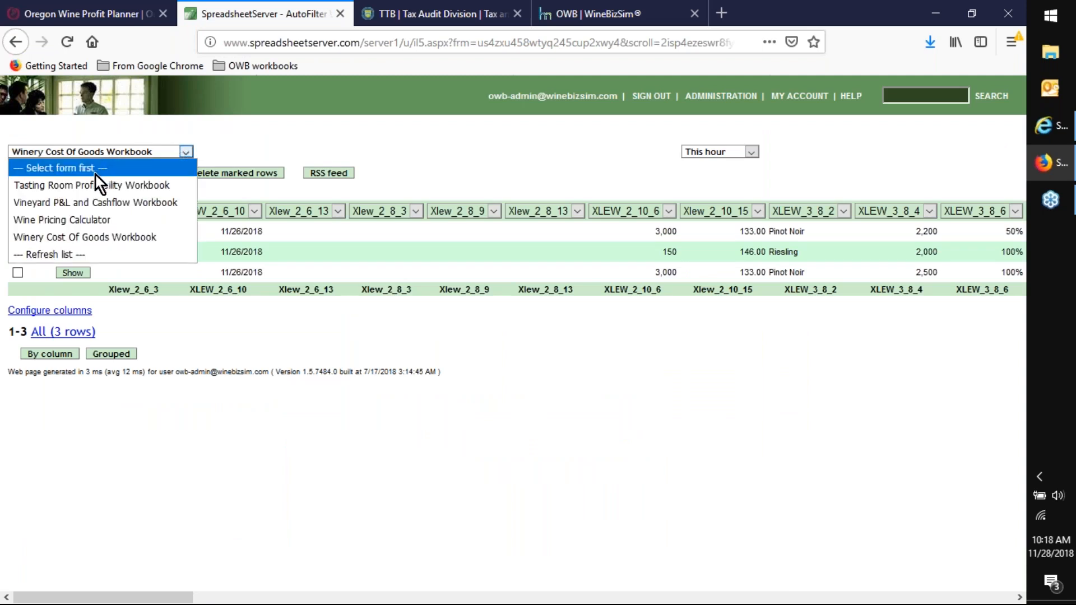
{"action": "left_click", "coordinate": [77, 220]}
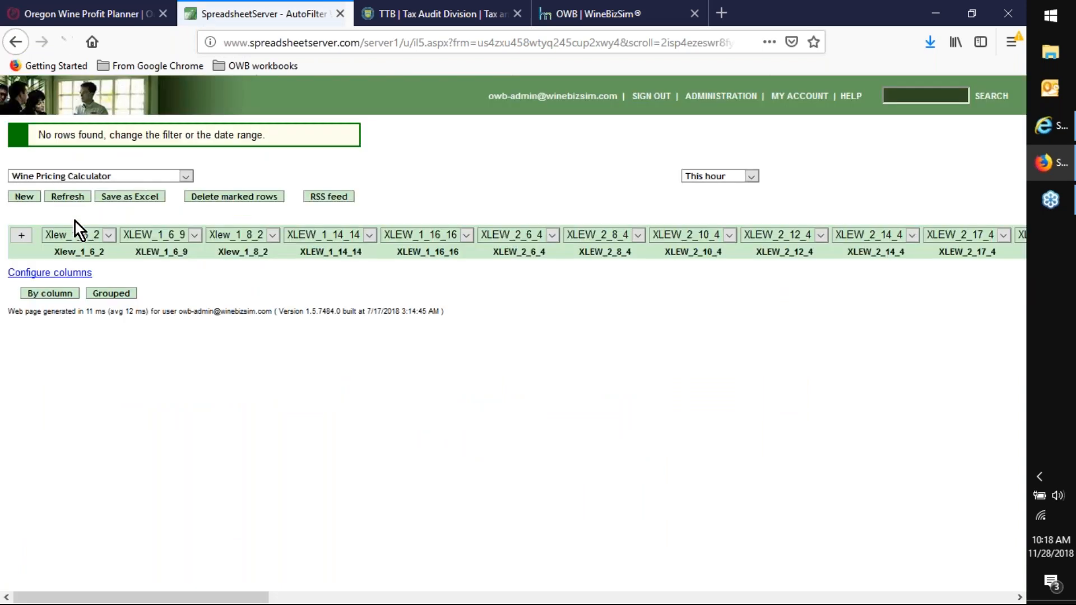
{"action": "left_click", "coordinate": [22, 198]}
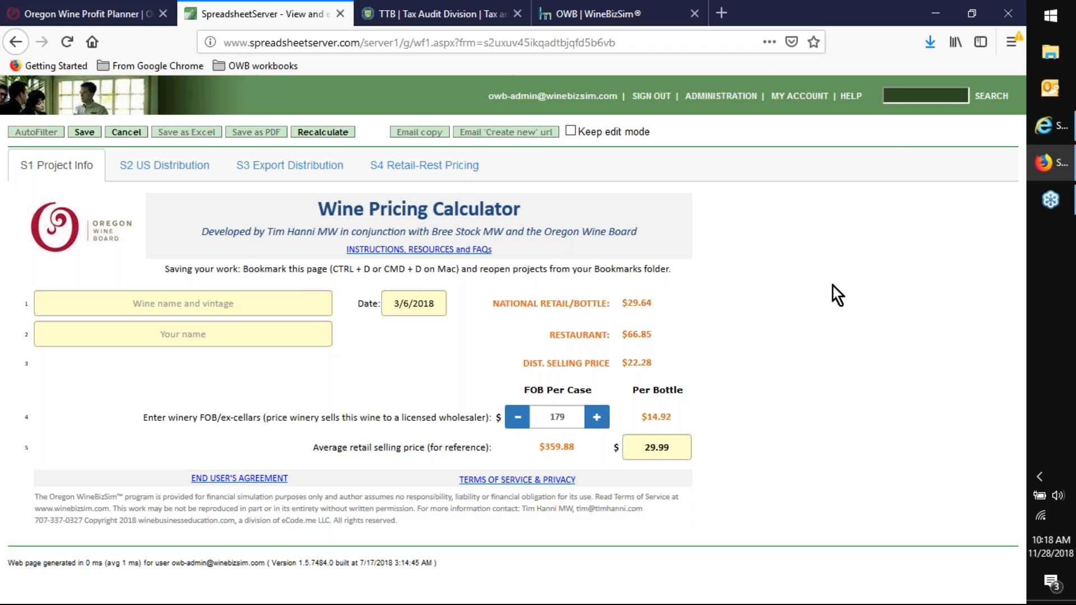
{"action": "left_click", "coordinate": [167, 305]}
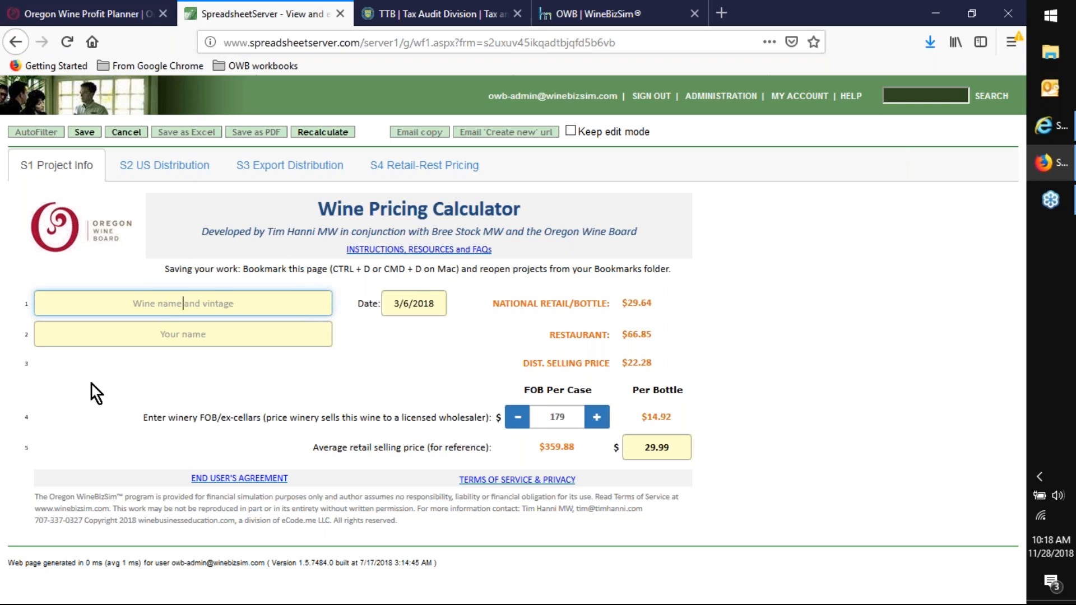
{"action": "left_click", "coordinate": [144, 336]}
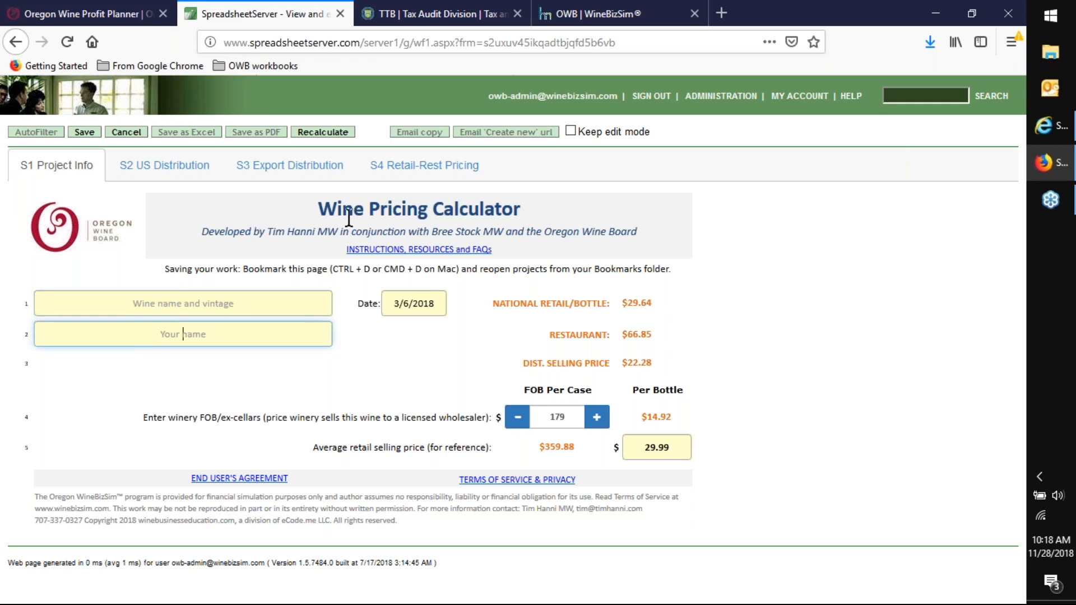
{"action": "left_click", "coordinate": [607, 40]}
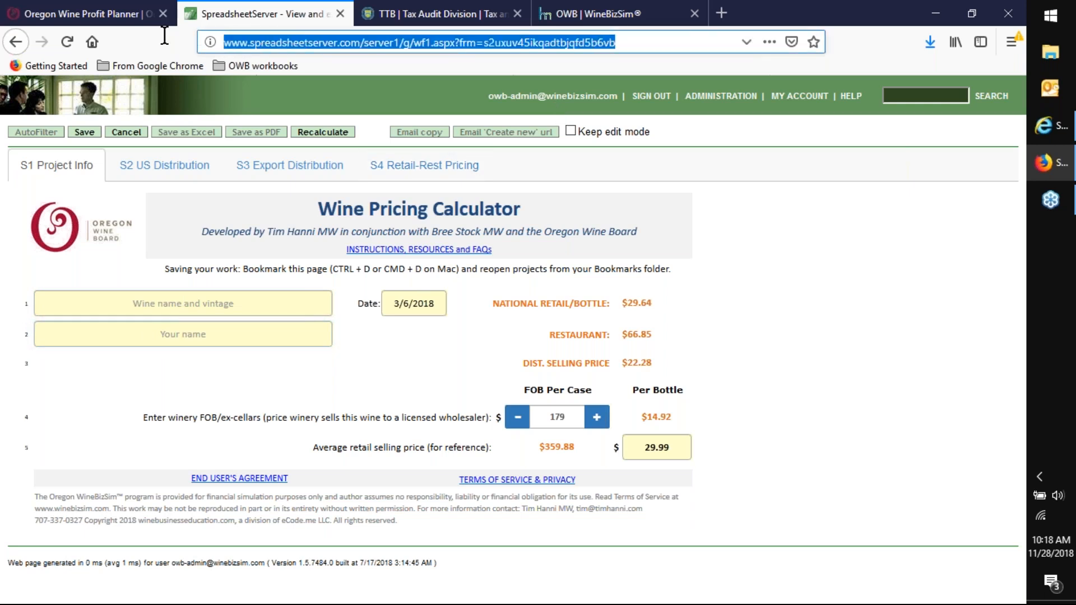
{"action": "left_click", "coordinate": [782, 238]}
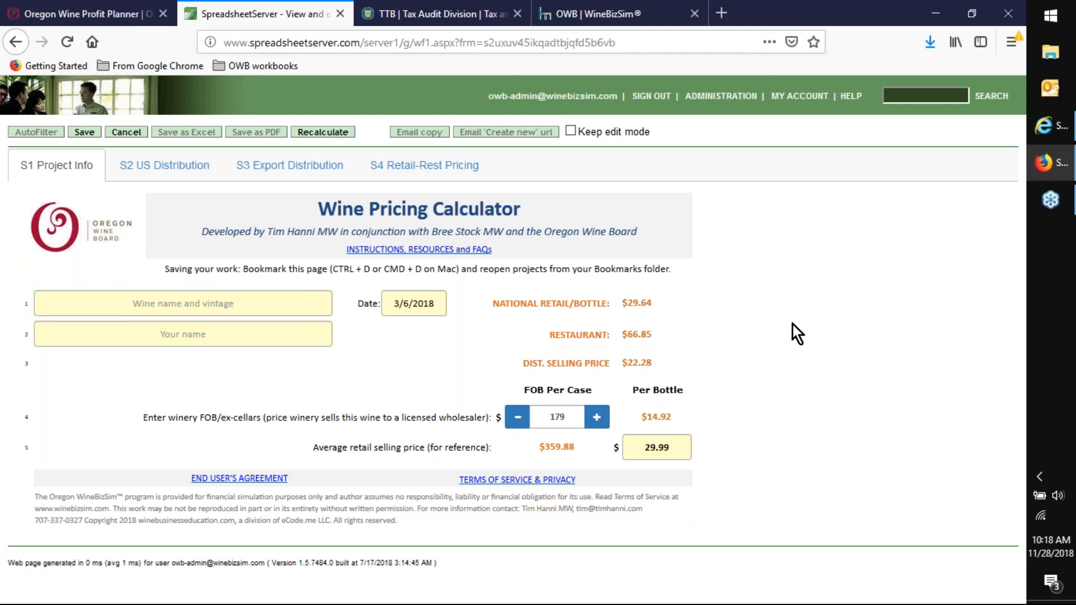
- Save the new Wine Pricing Calculator workbook from its S1 Project Info worksheet
{"action": "left_click", "coordinate": [420, 304]}
{"action": "left_click", "coordinate": [418, 303]}
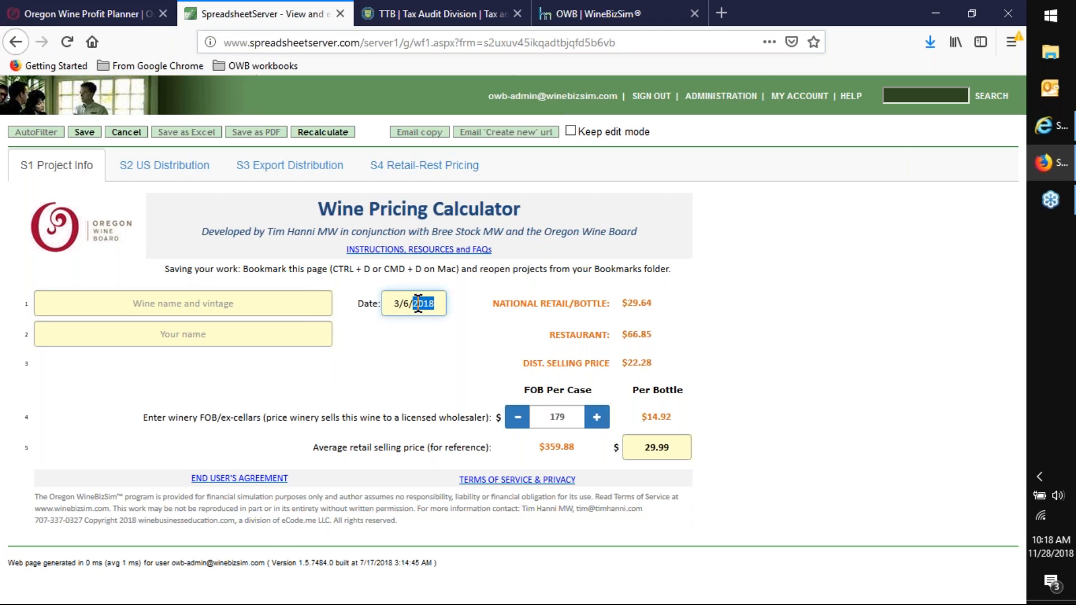
{"action": "left_click", "coordinate": [405, 303]}
{"action": "left_click", "coordinate": [83, 132]}
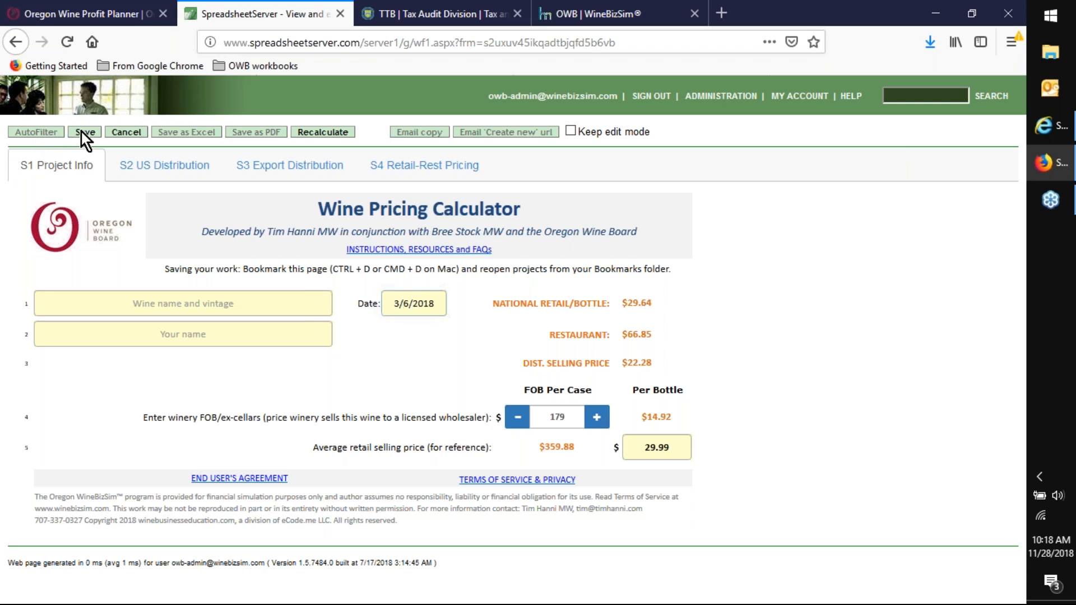
{"action": "left_click", "coordinate": [85, 133]}
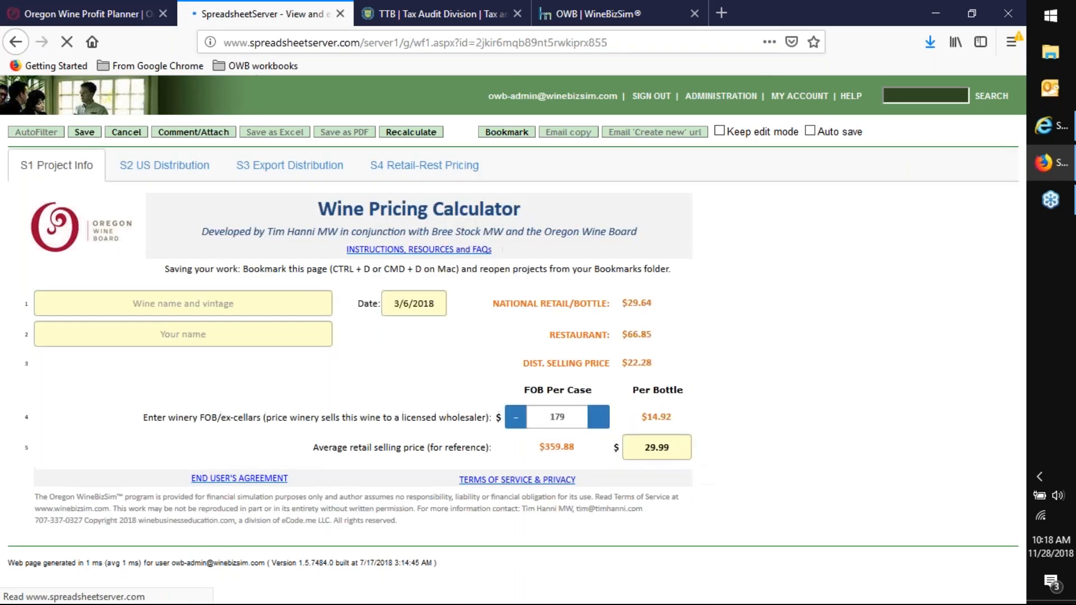
- Set the project date on the S1 Project Info worksheet to 11/28/2018
{"action": "left_click", "coordinate": [399, 303]}
{"action": "left_click", "coordinate": [400, 302]}
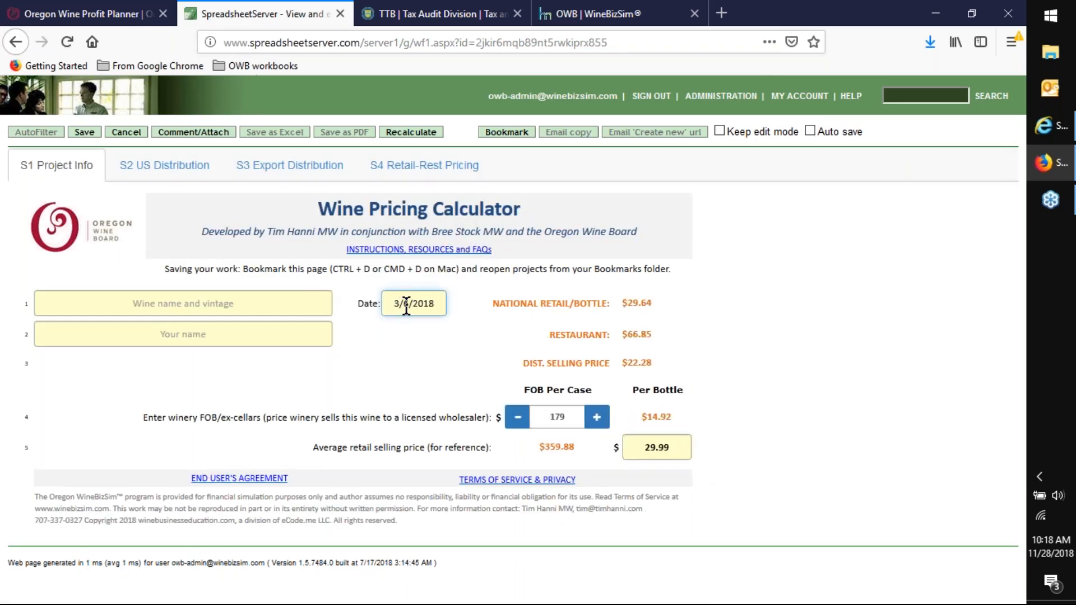
{"action": "left_click_drag", "start_coordinate": [409, 305], "coordinate": [379, 308]}
{"action": "type", "text": "11/28/"}
{"action": "left_click", "coordinate": [304, 366]}
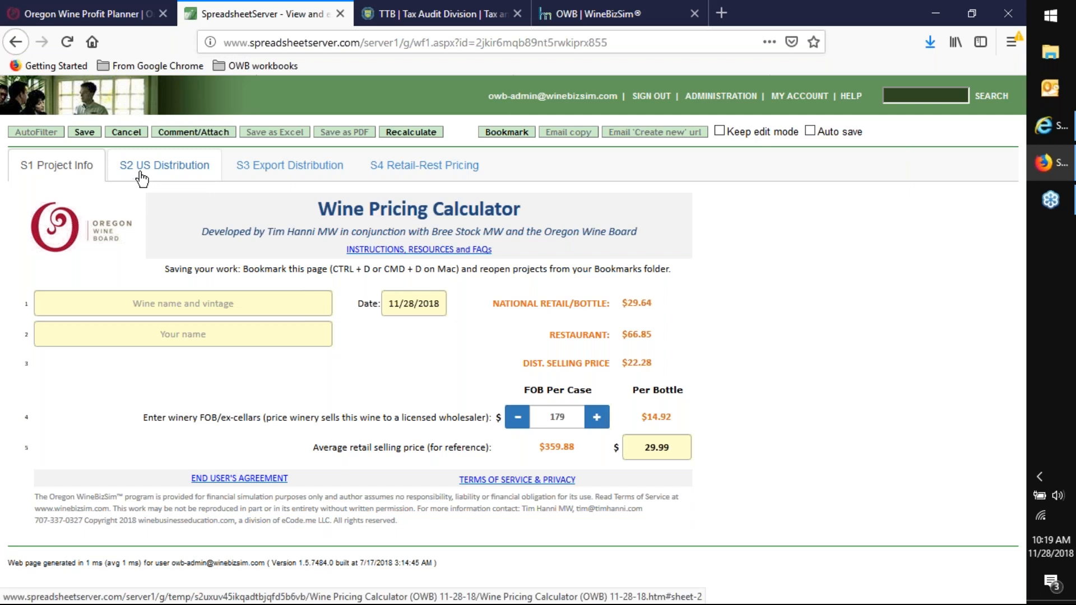
- Go to the S2 US Distribution worksheet and set the broker fees to 2%
{"action": "left_click", "coordinate": [187, 175]}
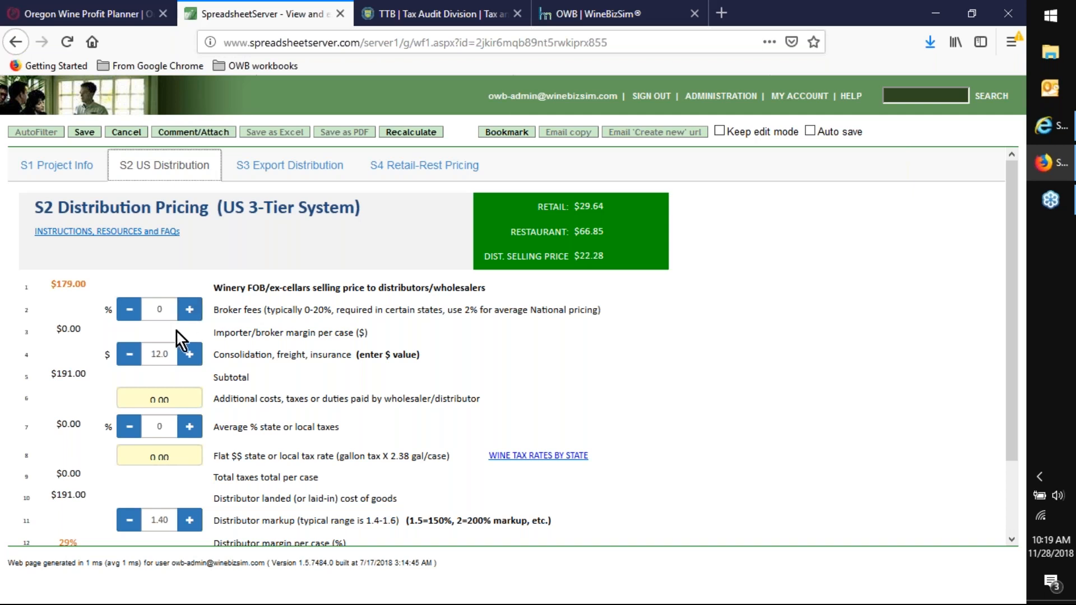
{"action": "left_click", "coordinate": [192, 315]}
{"action": "left_click", "coordinate": [191, 315]}
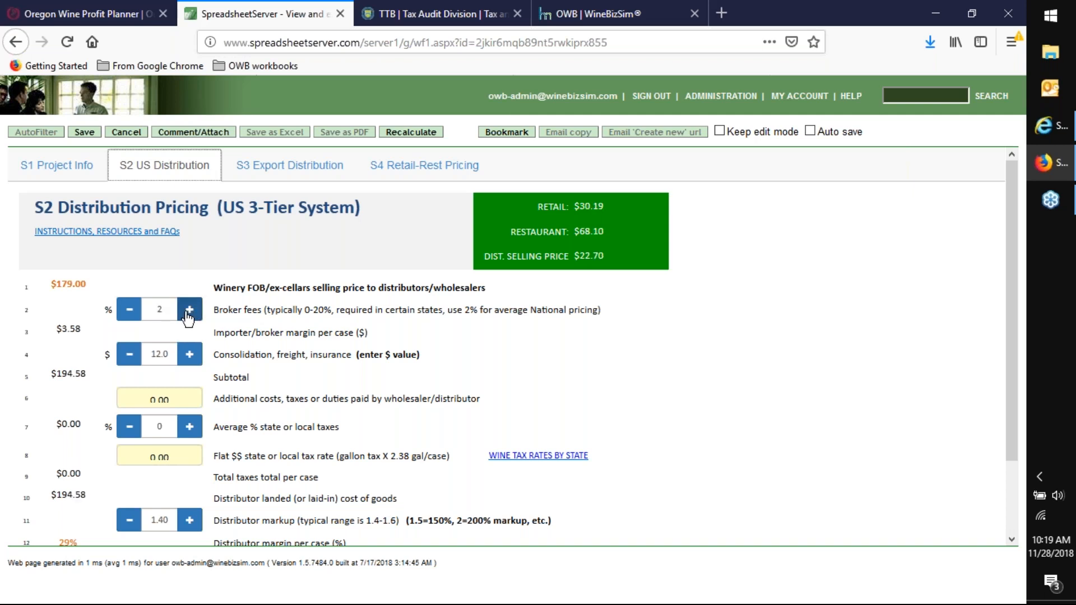
{"action": "left_click", "coordinate": [185, 316]}
{"action": "left_click", "coordinate": [128, 311]}
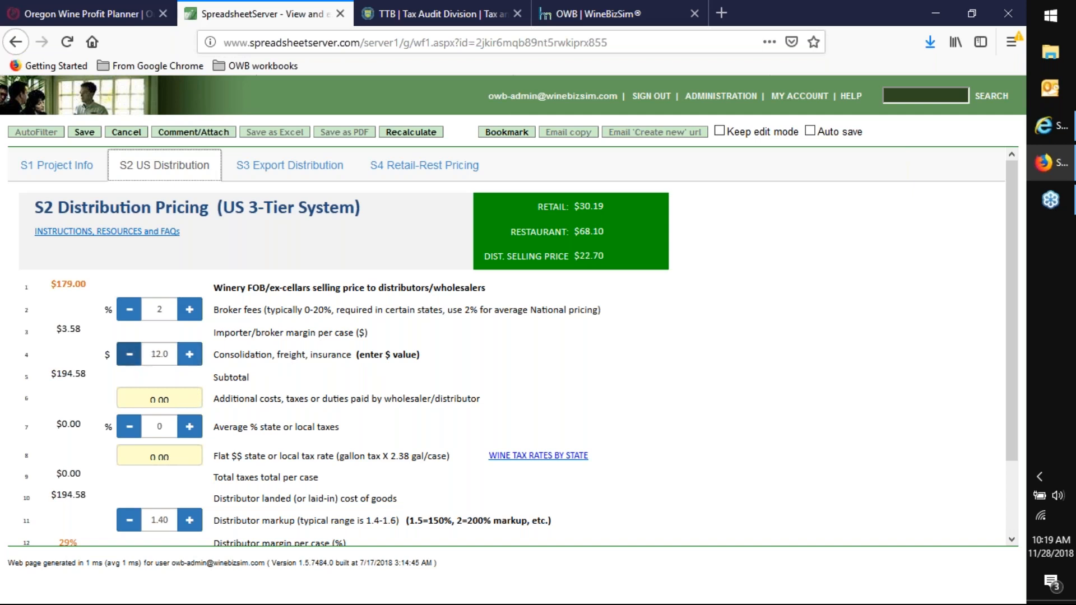
- Set the consolidation, freight and insurance cost on the US distribution worksheet to $11.0
{"action": "left_click", "coordinate": [130, 355]}
{"action": "left_click", "coordinate": [130, 354]}
{"action": "left_click", "coordinate": [130, 355]}
{"action": "left_click", "coordinate": [130, 355]}
{"action": "left_click", "coordinate": [190, 360]}
{"action": "left_click", "coordinate": [191, 361]}
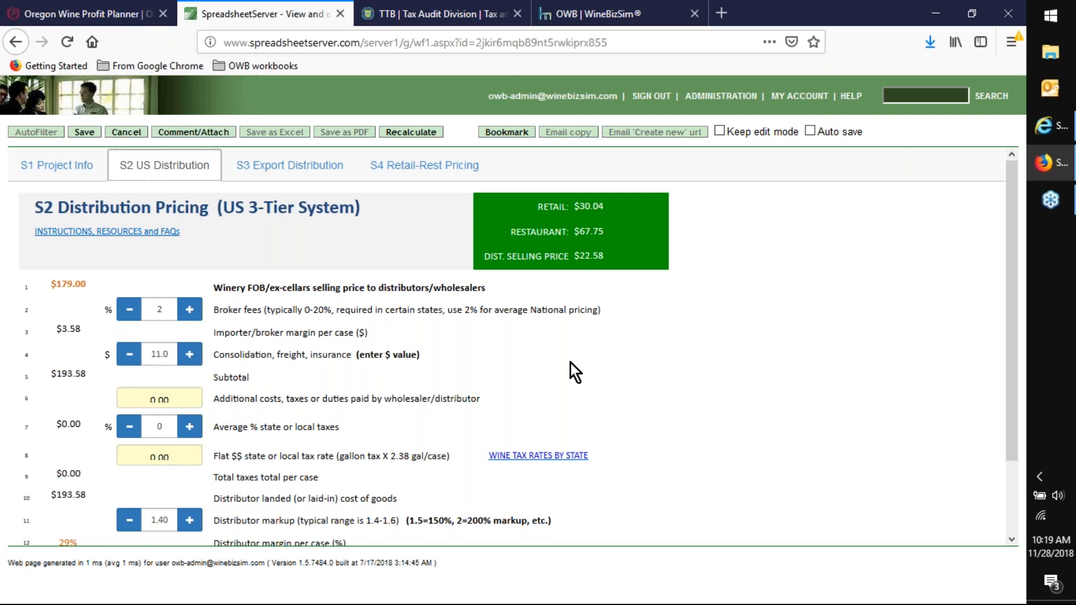
- Examine the wine tax rates by state PDF and the TTB federal wine tax table, then return to the pricing calculator
{"action": "scroll", "coordinate": [570, 358], "scroll_direction": "down", "scroll_amount": 2}
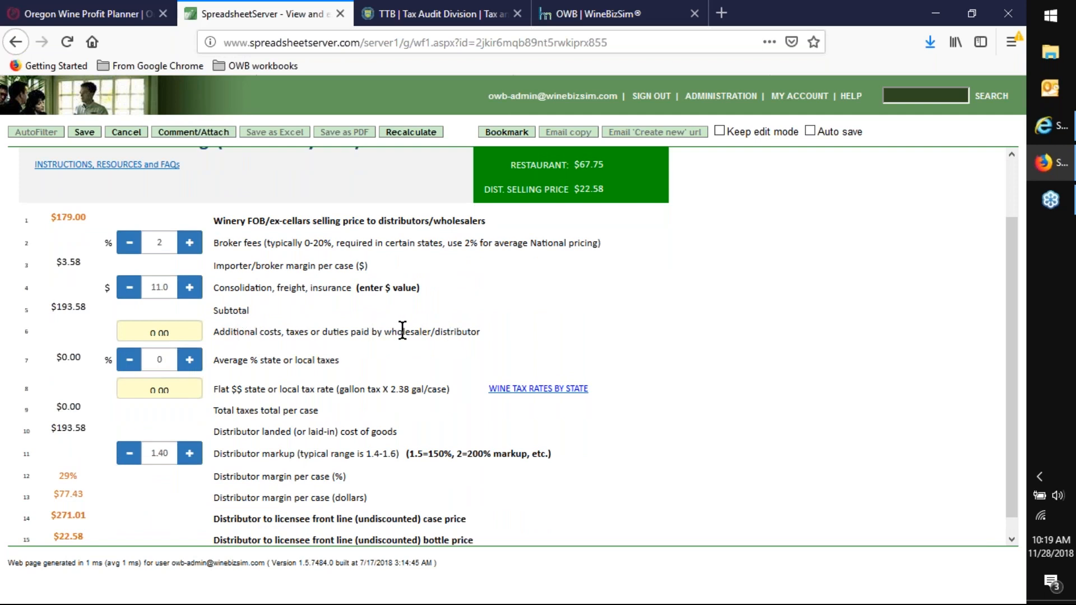
{"action": "left_click", "coordinate": [178, 391]}
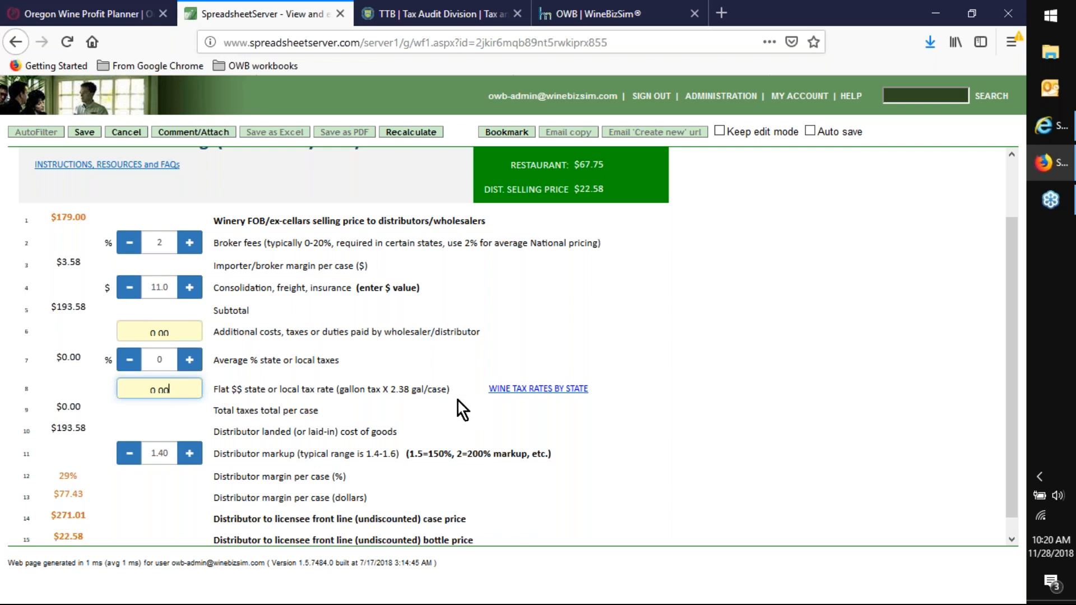
{"action": "left_click", "coordinate": [510, 390]}
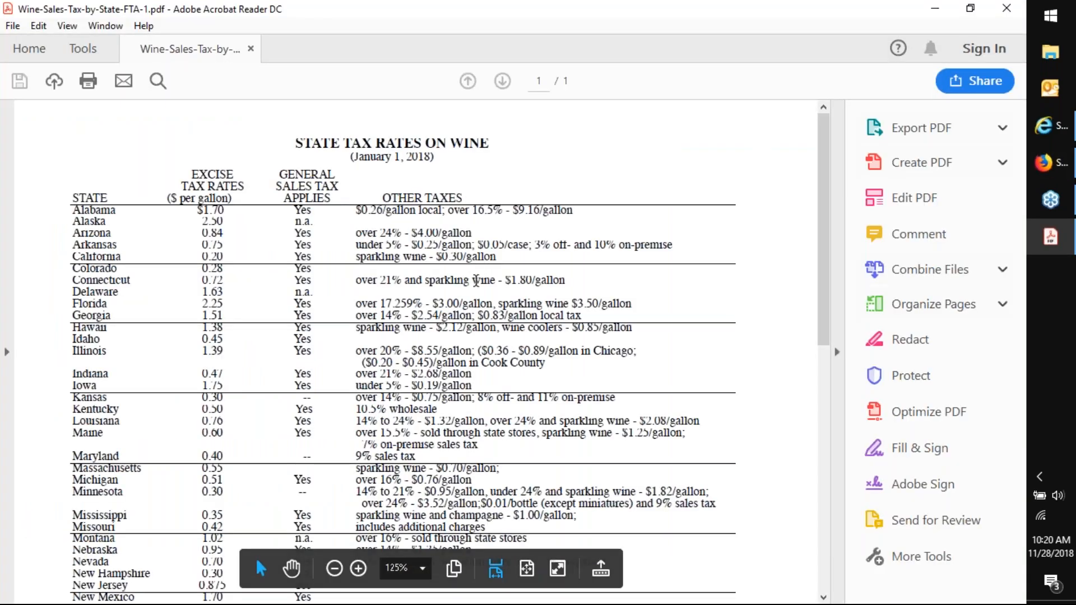
{"action": "scroll", "coordinate": [634, 143], "scroll_direction": "down", "scroll_amount": 15}
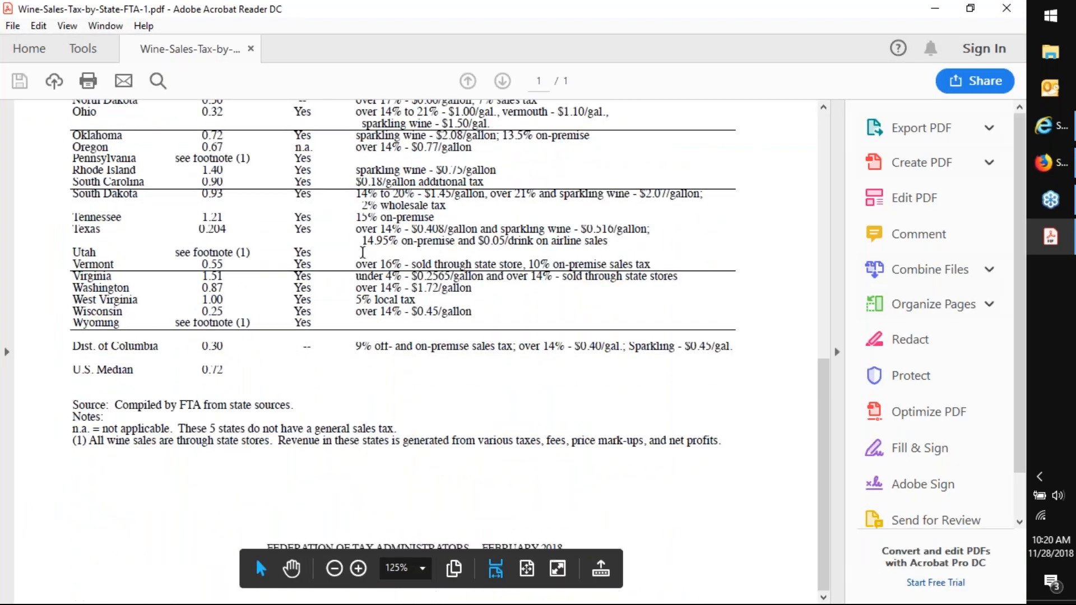
{"action": "scroll", "coordinate": [53, 308], "scroll_direction": "up", "scroll_amount": 10}
{"action": "scroll", "coordinate": [63, 322], "scroll_direction": "up", "scroll_amount": 5}
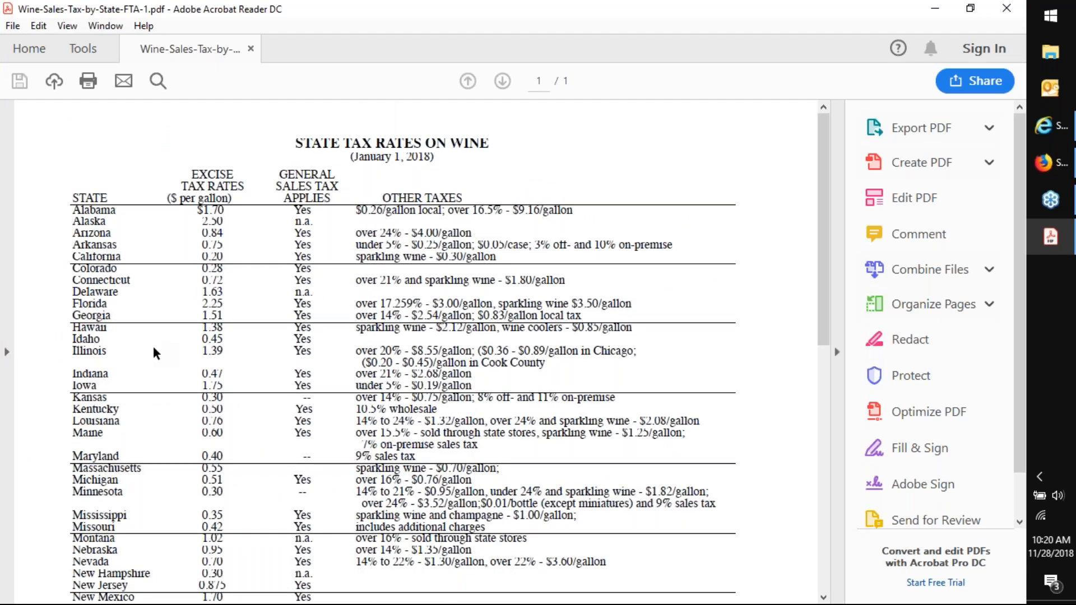
{"action": "left_click", "coordinate": [926, 7]}
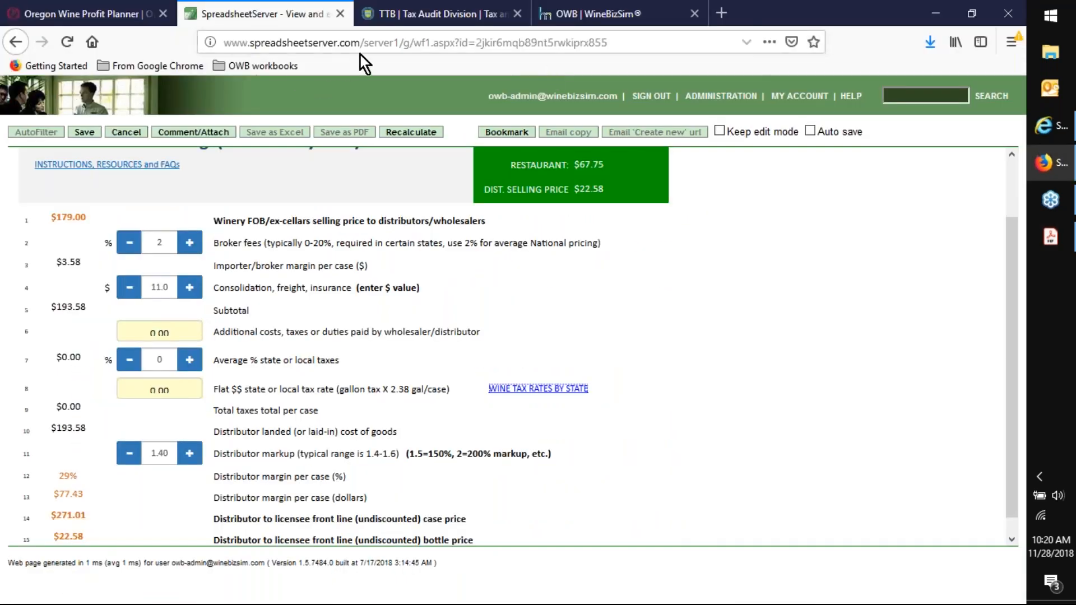
{"action": "left_click", "coordinate": [421, 17]}
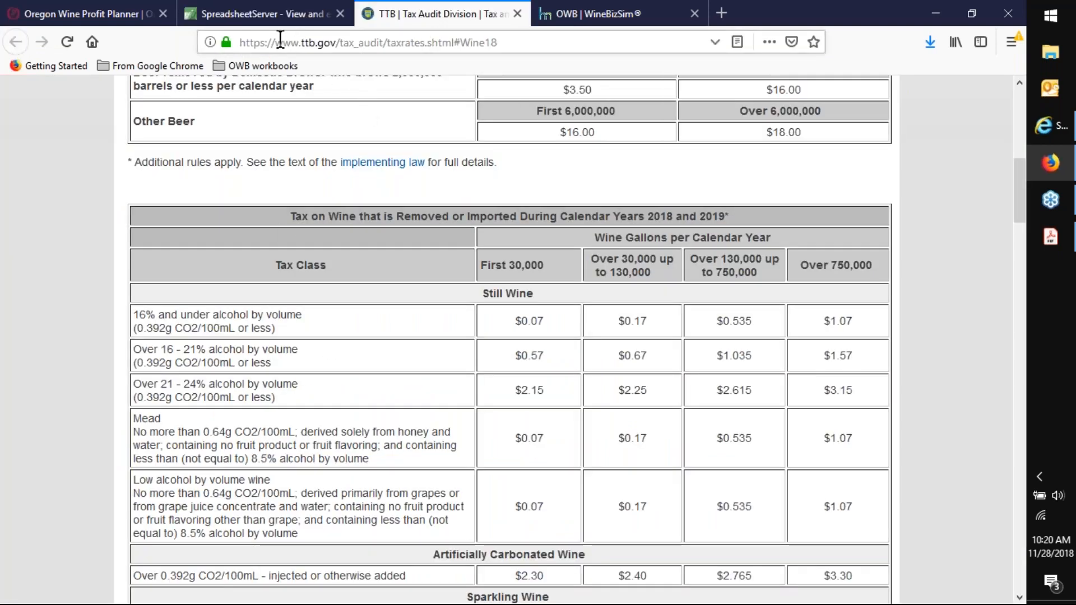
{"action": "left_click", "coordinate": [268, 18]}
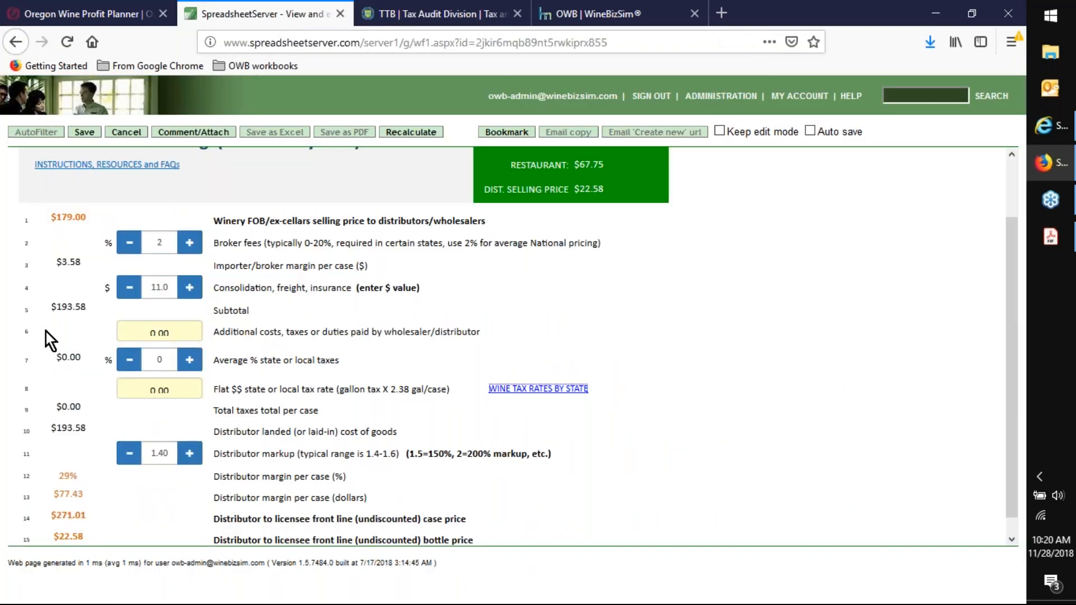
- Raise the distributor markup to 1.50 and check the resulting retail, restaurant and distributor selling prices
{"action": "left_click", "coordinate": [189, 456]}
{"action": "left_click", "coordinate": [188, 456]}
{"action": "left_click", "coordinate": [189, 456]}
{"action": "left_click", "coordinate": [190, 457]}
{"action": "left_click", "coordinate": [189, 457]}
{"action": "left_click", "coordinate": [189, 458]}
{"action": "left_click", "coordinate": [190, 457]}
{"action": "left_click", "coordinate": [190, 459]}
{"action": "left_click", "coordinate": [189, 457]}
{"action": "left_click", "coordinate": [181, 455]}
{"action": "scroll", "coordinate": [543, 213], "scroll_direction": "up", "scroll_amount": 2}
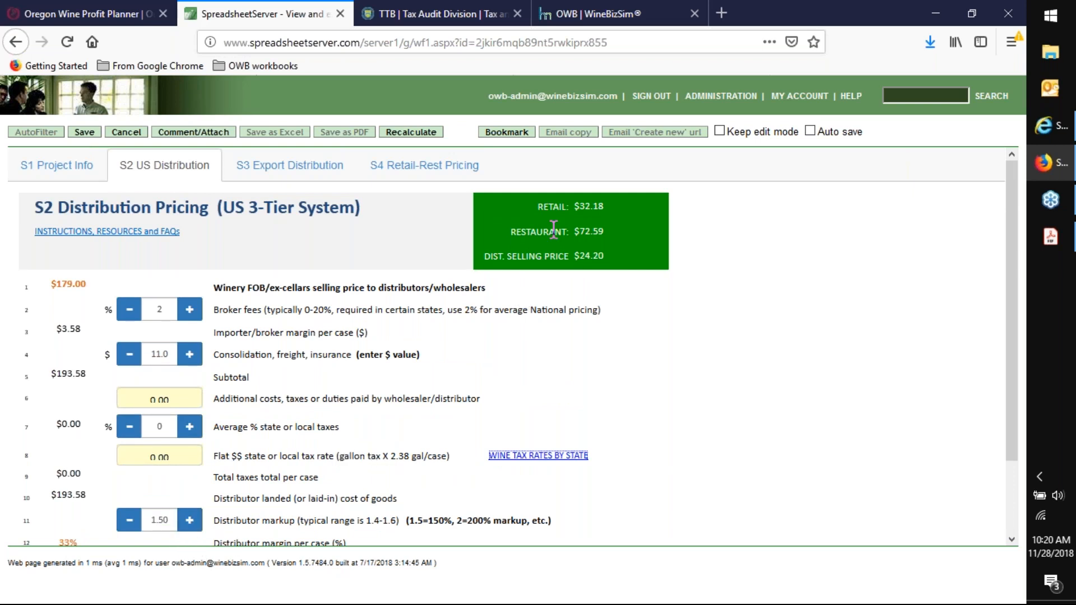
- Lower the distributor markup to 1.39 and check the distributor margin and selling prices
{"action": "left_click", "coordinate": [122, 522]}
{"action": "left_click", "coordinate": [123, 523]}
{"action": "left_click", "coordinate": [123, 523]}
{"action": "left_click", "coordinate": [123, 523]}
{"action": "left_click", "coordinate": [123, 523]}
{"action": "left_click", "coordinate": [123, 523]}
{"action": "left_click", "coordinate": [123, 523]}
{"action": "left_click", "coordinate": [123, 523]}
{"action": "left_click", "coordinate": [123, 523]}
{"action": "left_click", "coordinate": [123, 523]}
{"action": "left_click", "coordinate": [122, 523]}
{"action": "scroll", "coordinate": [611, 356], "scroll_direction": "down", "scroll_amount": 2}
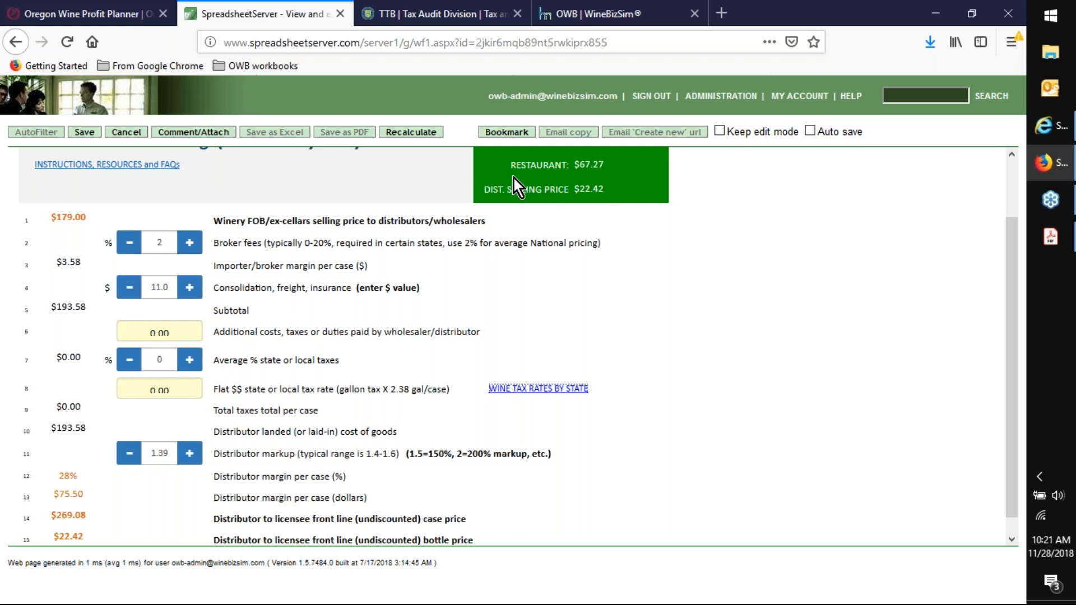
{"action": "scroll", "coordinate": [600, 208], "scroll_direction": "up", "scroll_amount": 2}
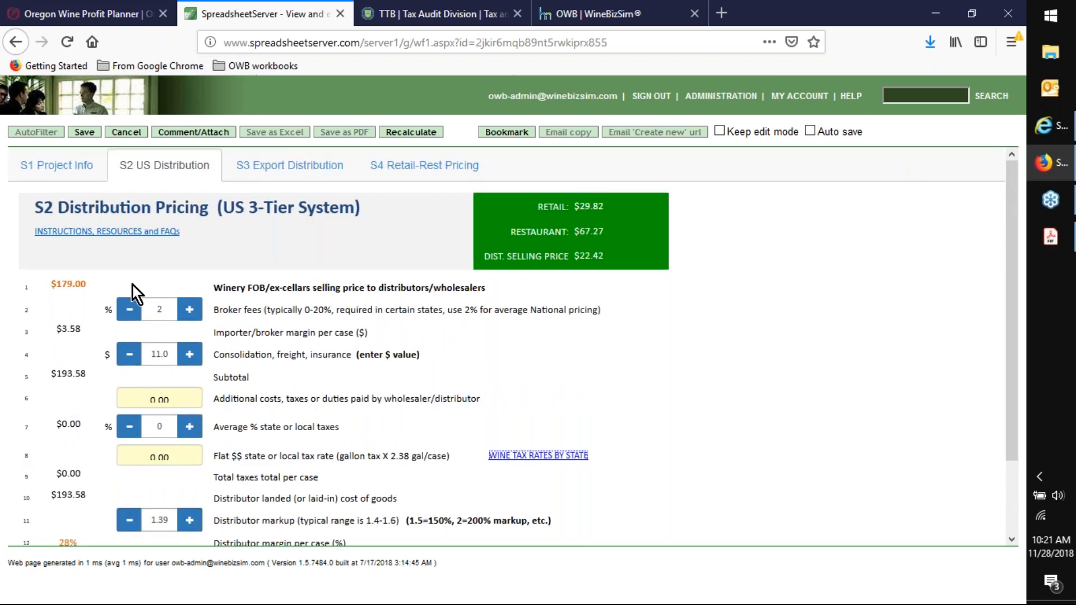
- Return to the S1 Project Info worksheet and set the winery FOB price per case to $170
{"action": "left_click", "coordinate": [61, 165]}
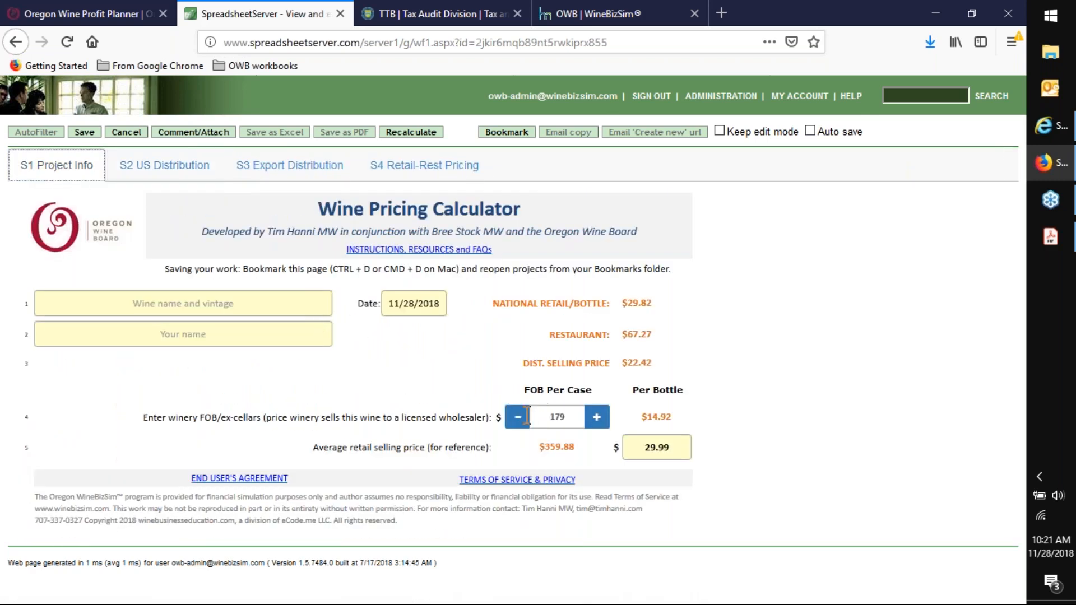
{"action": "left_click", "coordinate": [519, 418]}
{"action": "left_click", "coordinate": [519, 418]}
{"action": "left_click", "coordinate": [518, 418]}
{"action": "left_click", "coordinate": [518, 418]}
{"action": "left_click", "coordinate": [519, 418]}
{"action": "left_click", "coordinate": [519, 418]}
{"action": "left_click", "coordinate": [518, 418]}
{"action": "left_click", "coordinate": [519, 422]}
{"action": "left_click", "coordinate": [521, 422]}
- Set the distributor markup on the S2 US Distribution worksheet to 1.46 and check the distributor margin and front line prices
{"action": "left_click", "coordinate": [194, 170]}
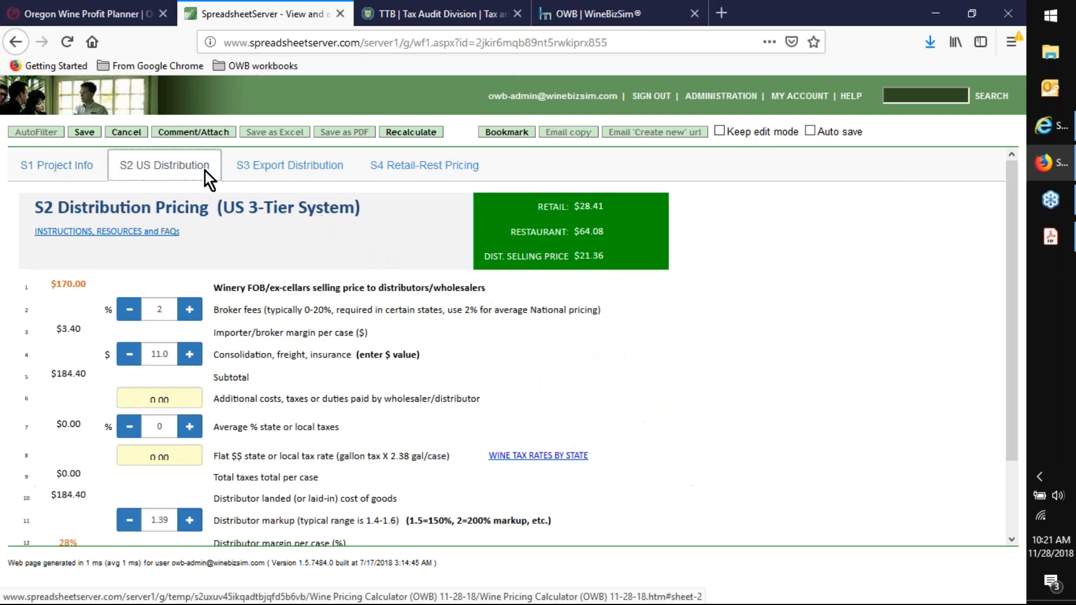
{"action": "left_click", "coordinate": [194, 523]}
{"action": "left_click", "coordinate": [194, 523]}
{"action": "left_click", "coordinate": [194, 523]}
{"action": "left_click", "coordinate": [194, 522]}
{"action": "left_click", "coordinate": [194, 522]}
{"action": "left_click", "coordinate": [194, 522]}
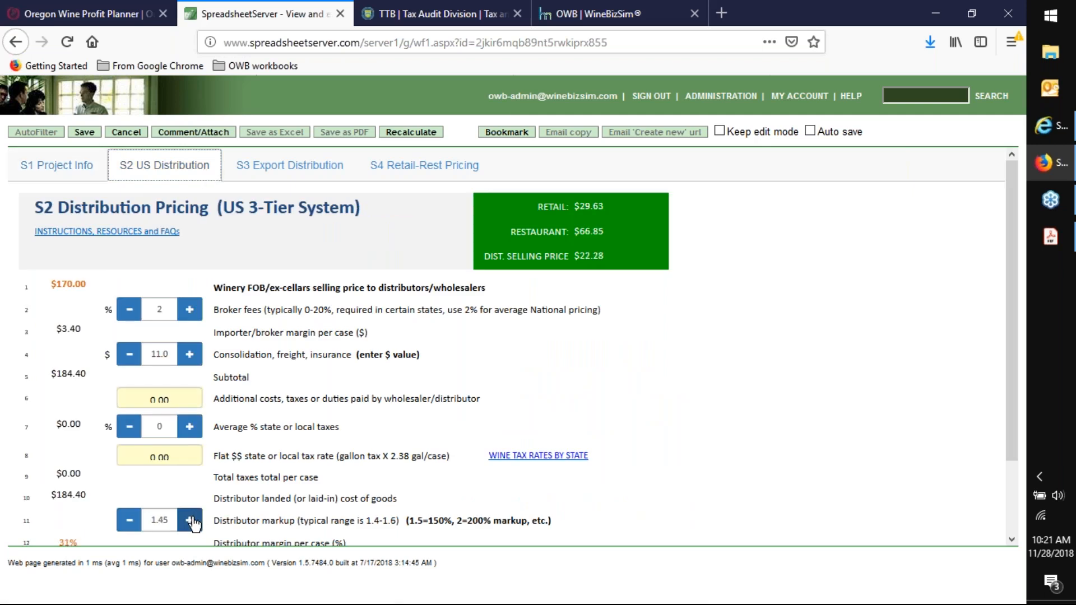
{"action": "left_click", "coordinate": [194, 522]}
{"action": "scroll", "coordinate": [488, 372], "scroll_direction": "down", "scroll_amount": 3}
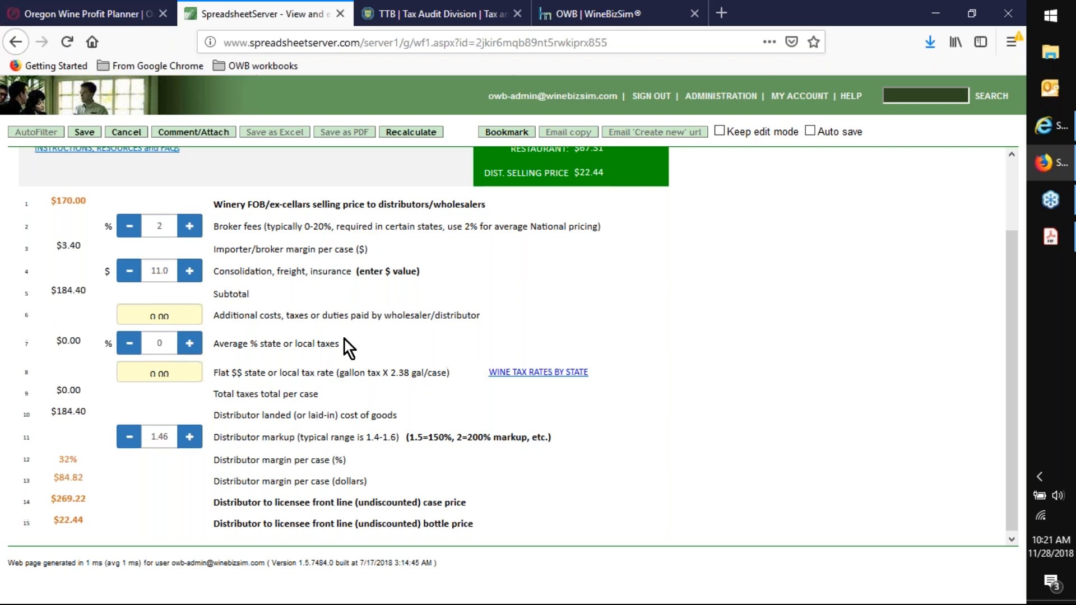
{"action": "scroll", "coordinate": [345, 340], "scroll_direction": "up", "scroll_amount": 3}
- Go to the S3 Export Distribution worksheet and review its freight, duty, importer fee and distributor markup lines
{"action": "left_click", "coordinate": [279, 174]}
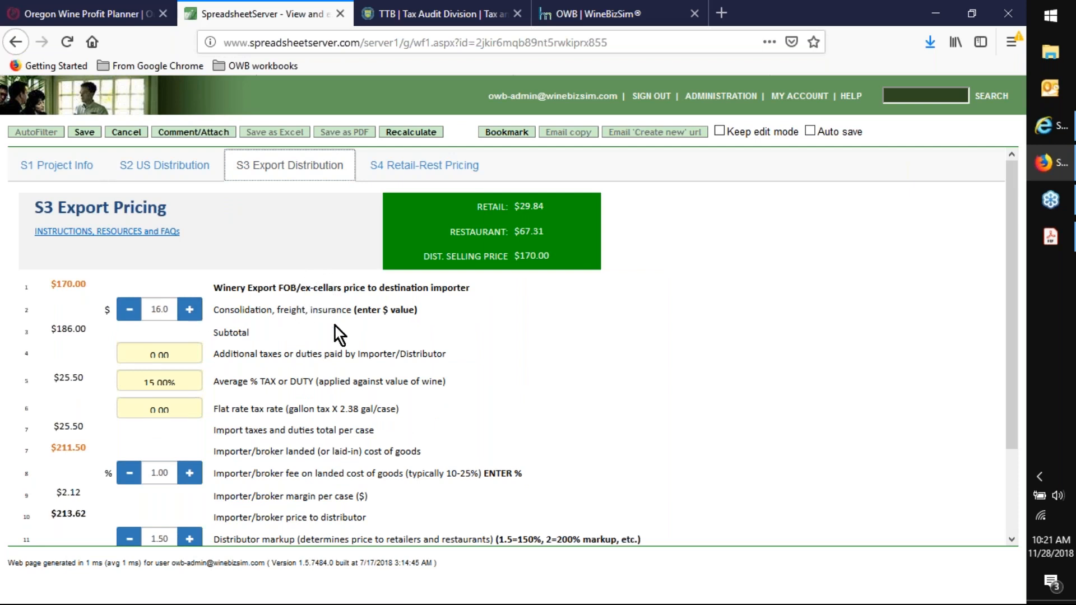
{"action": "scroll", "coordinate": [368, 331], "scroll_direction": "down", "scroll_amount": 3}
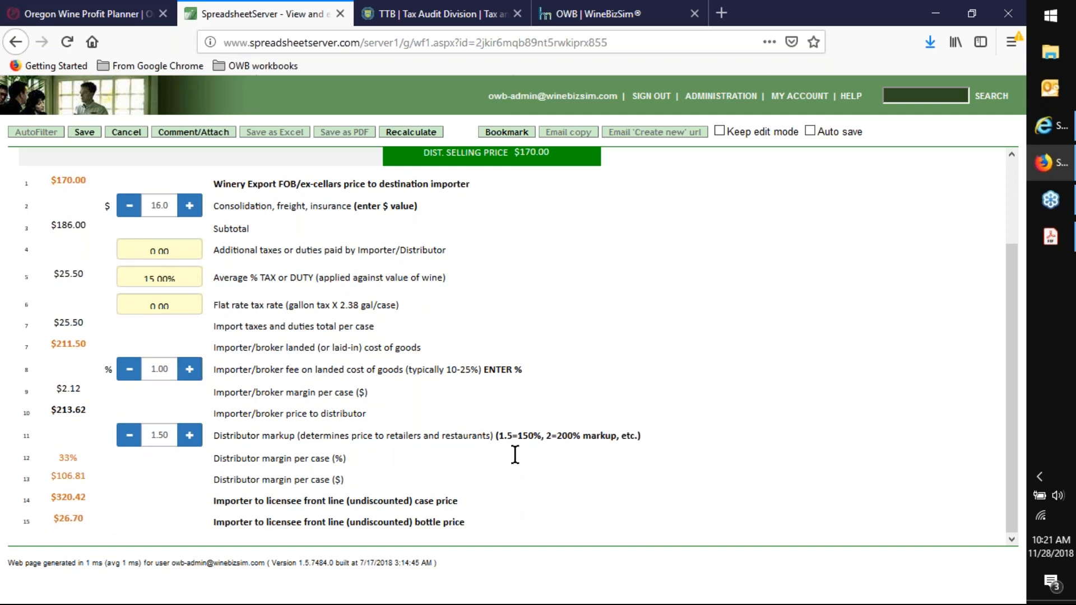
{"action": "scroll", "coordinate": [514, 454], "scroll_direction": "up", "scroll_amount": 3}
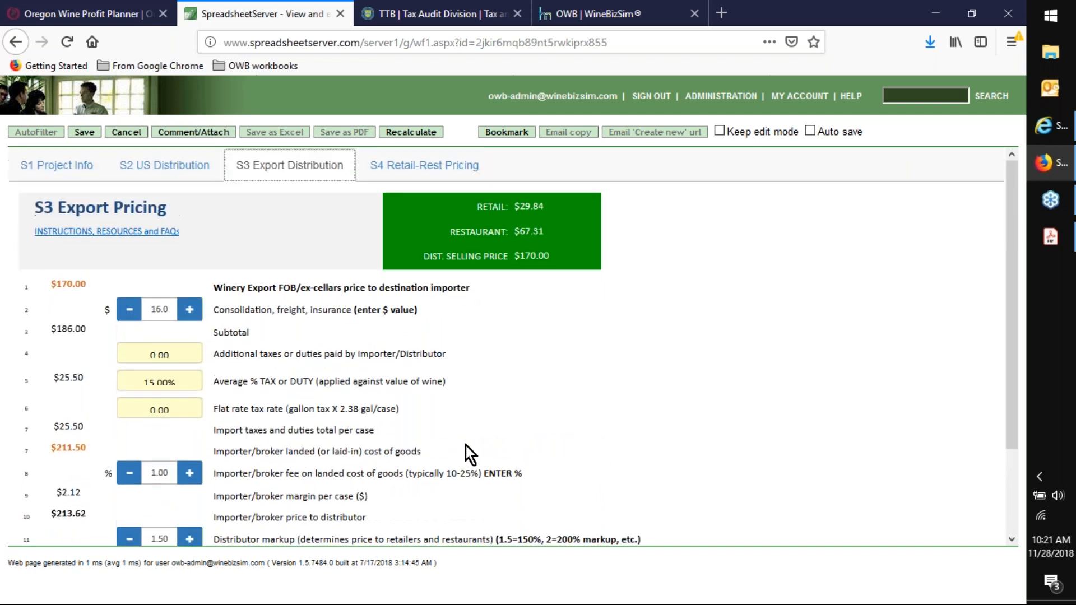
- Look at the domestic and export pricing on the S4 Retail-Rest Pricing worksheet, then go back to S2 US Distribution
{"action": "left_click", "coordinate": [415, 168]}
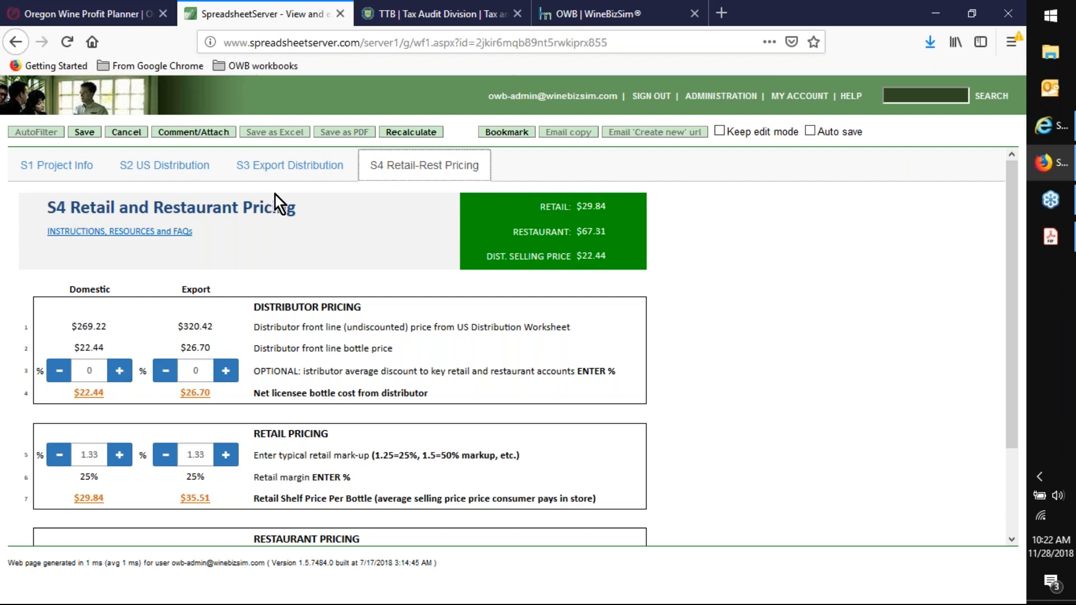
{"action": "left_click", "coordinate": [167, 173]}
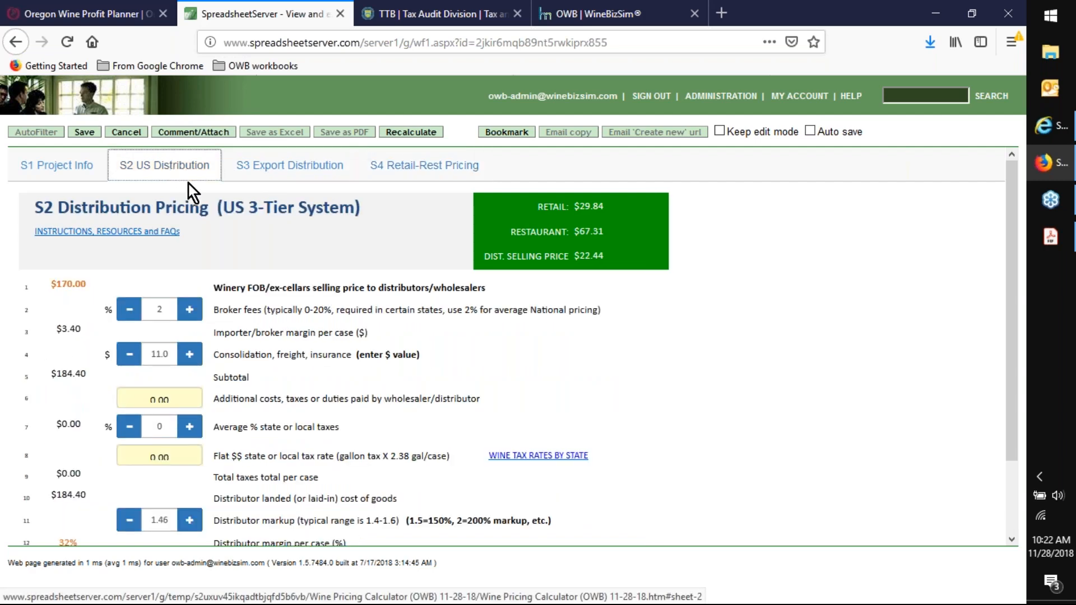
- Raise the distributor markup on the S2 US Distribution worksheet until the distributor selling price is $24.13
{"action": "left_click", "coordinate": [192, 527]}
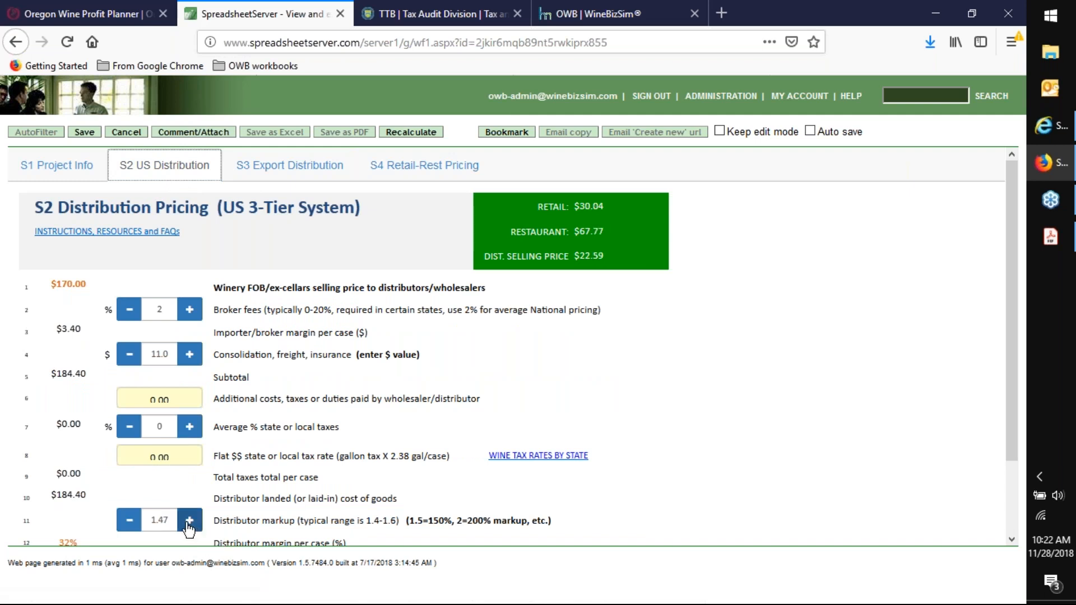
{"action": "left_click", "coordinate": [189, 525]}
{"action": "left_click", "coordinate": [189, 527]}
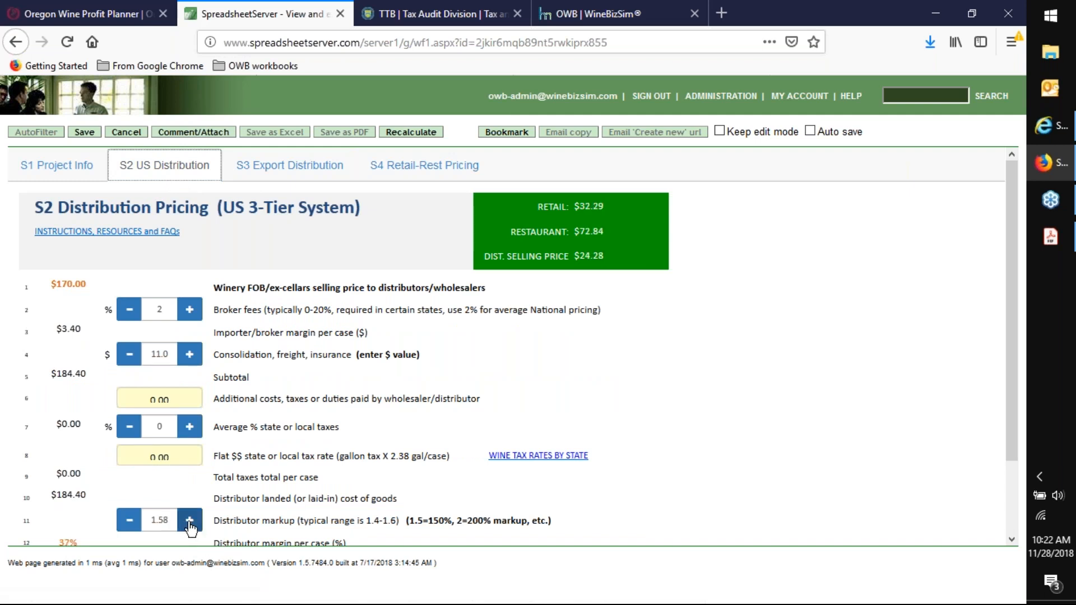
{"action": "left_click", "coordinate": [136, 526]}
- Set the domestic average distributor discount to key retail and restaurant accounts on the S4 Retail-Rest Pricing worksheet to 10%
{"action": "left_click", "coordinate": [390, 167]}
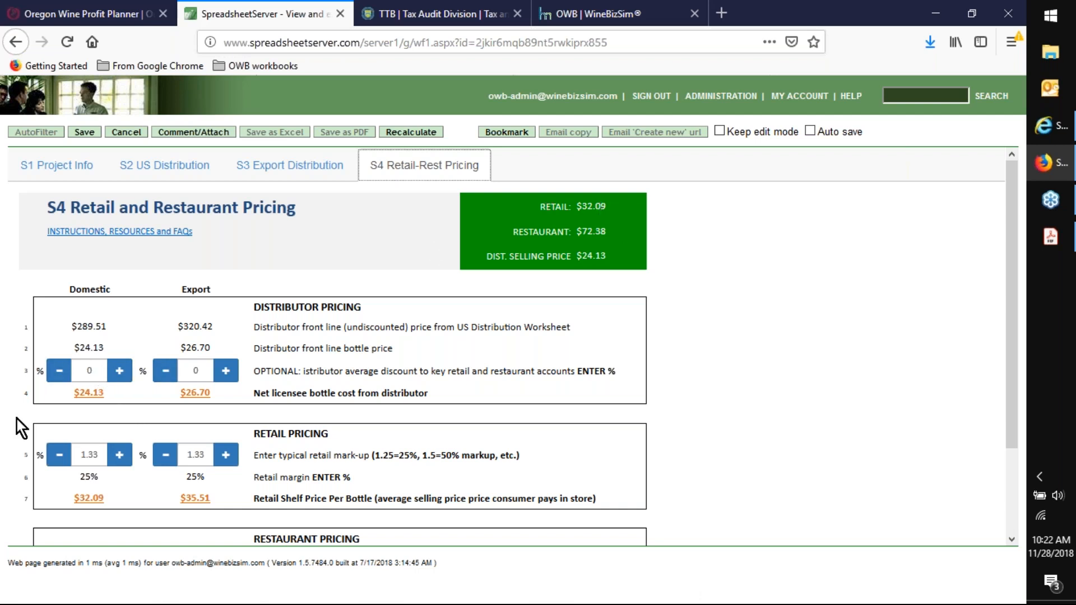
{"action": "left_click", "coordinate": [119, 371]}
{"action": "left_click", "coordinate": [119, 371]}
{"action": "left_click", "coordinate": [119, 371]}
{"action": "left_click", "coordinate": [120, 371]}
{"action": "left_click", "coordinate": [120, 371]}
{"action": "left_click", "coordinate": [120, 371]}
{"action": "left_click", "coordinate": [119, 370]}
{"action": "left_click", "coordinate": [119, 370]}
{"action": "left_click", "coordinate": [119, 370]}
{"action": "left_click", "coordinate": [120, 371]}
- Try a higher domestic restaurant mark-up, return it to 3.00, and highlight the domestic retail shelf price per bottle
{"action": "scroll", "coordinate": [681, 301], "scroll_direction": "down", "scroll_amount": 3}
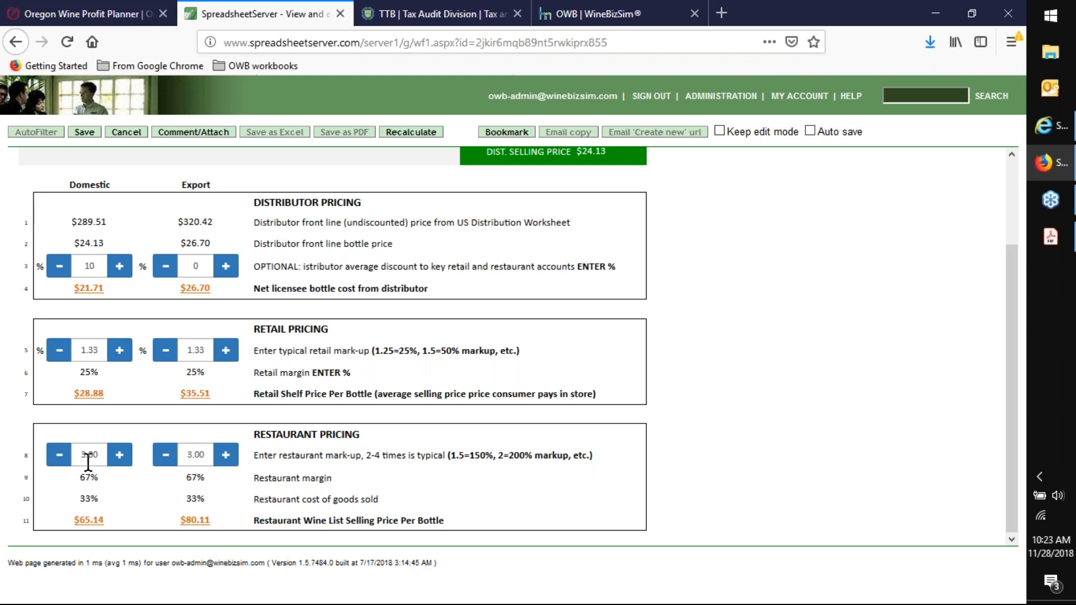
{"action": "left_click", "coordinate": [120, 459]}
{"action": "left_click", "coordinate": [59, 460]}
{"action": "left_click_drag", "start_coordinate": [113, 392], "coordinate": [43, 404]}
{"action": "scroll", "coordinate": [743, 281], "scroll_direction": "up", "scroll_amount": 2}
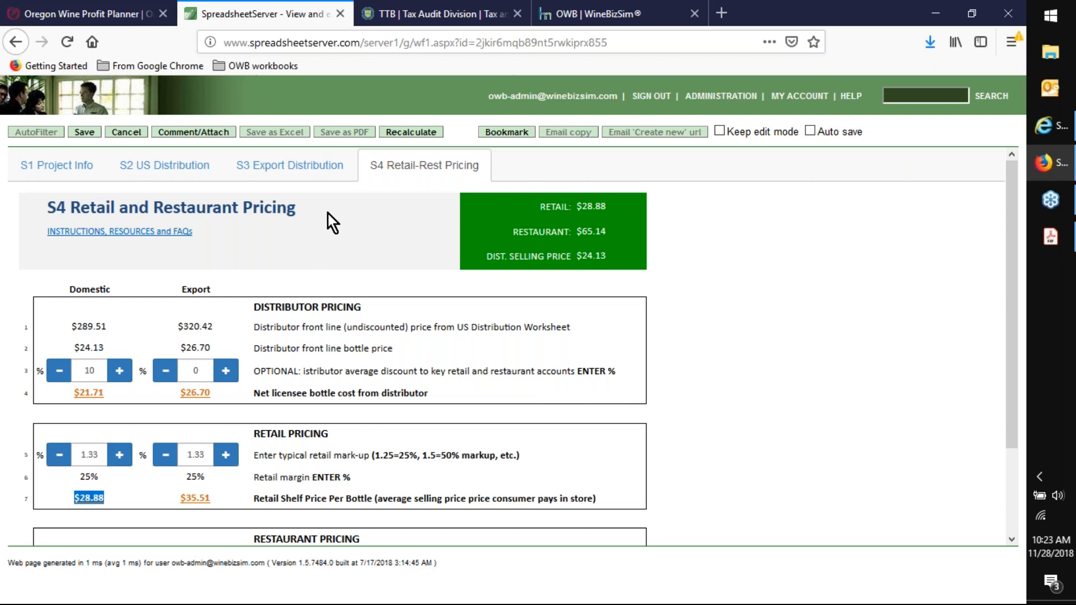
- Save the Wine Pricing Calculator workbook and export it as a PDF opened in Adobe Acrobat Reader DC
{"action": "left_click", "coordinate": [82, 135]}
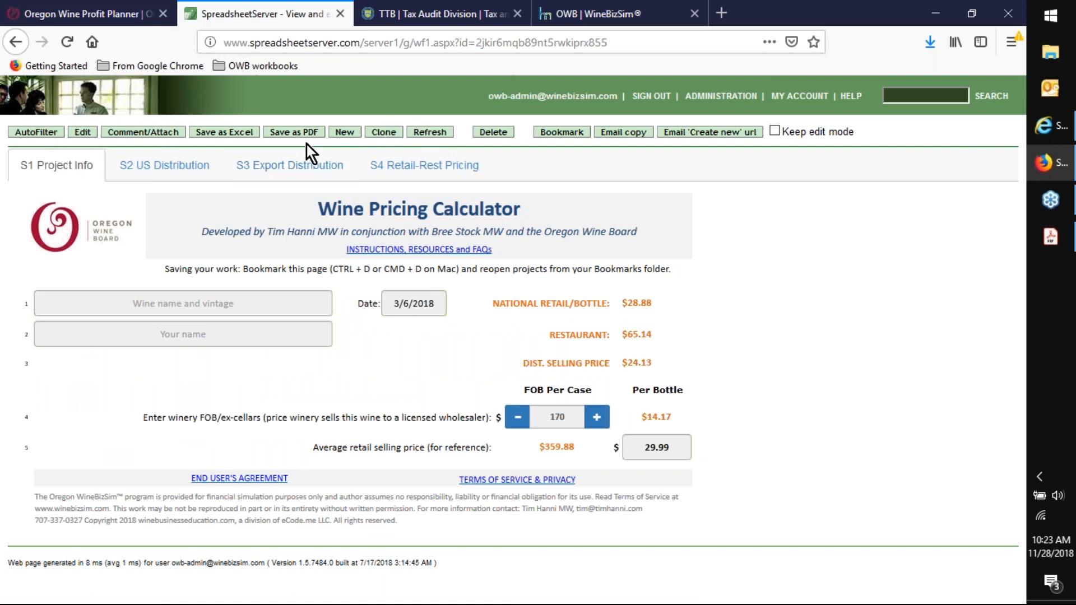
{"action": "left_click", "coordinate": [289, 132]}
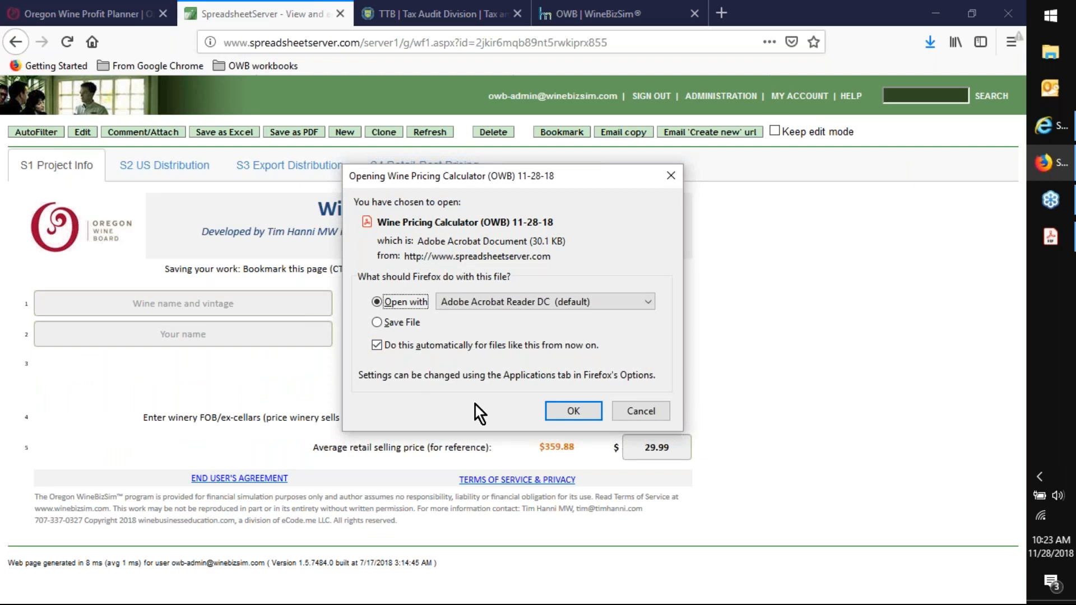
{"action": "left_click", "coordinate": [573, 411]}
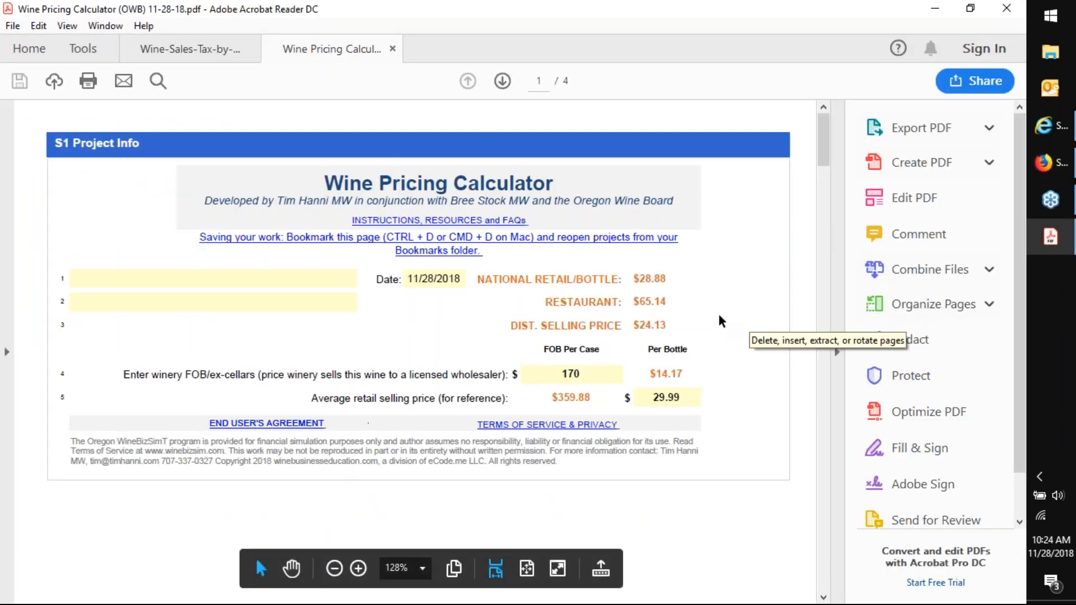
- Open Save As for the exported pricing PDF, close it without saving, and minimize Acrobat Reader
{"action": "left_click", "coordinate": [12, 28]}
{"action": "left_click", "coordinate": [56, 127]}
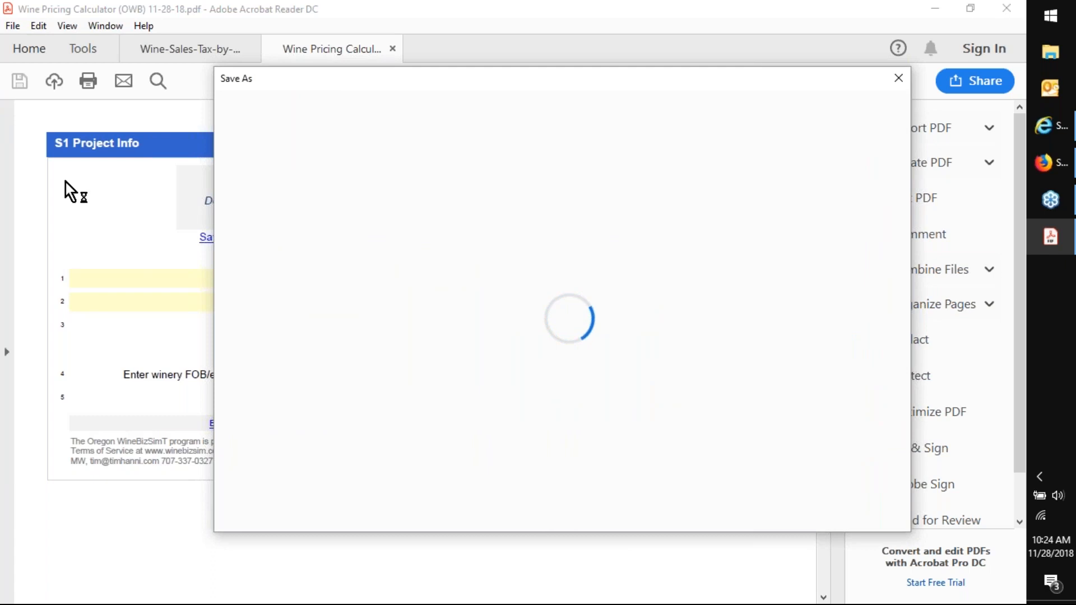
{"action": "left_click", "coordinate": [898, 78]}
{"action": "left_click", "coordinate": [936, 5]}
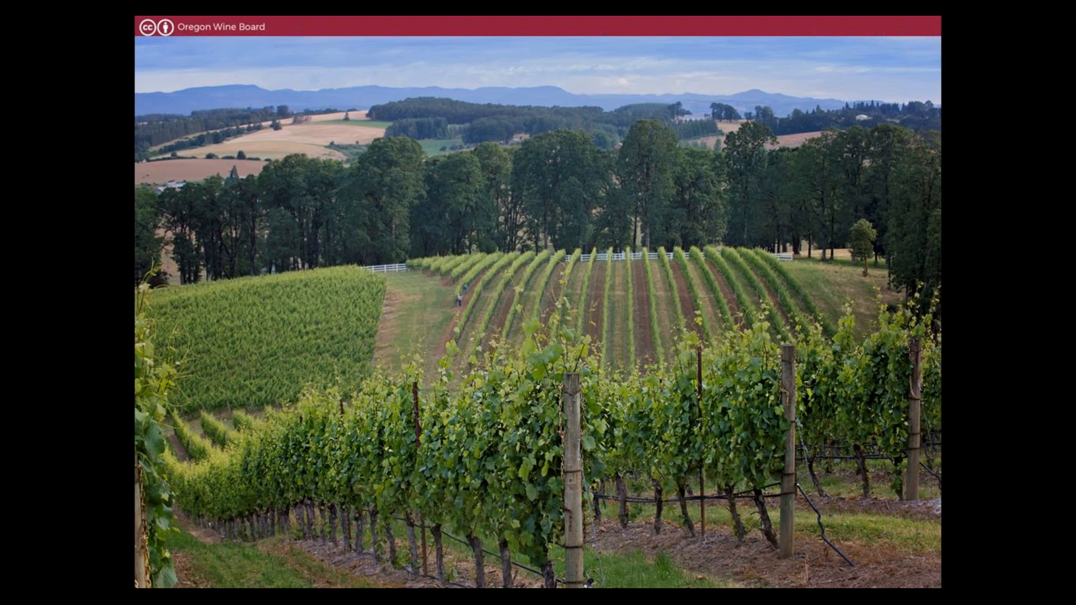
{"action": "key", "text": "Right"}
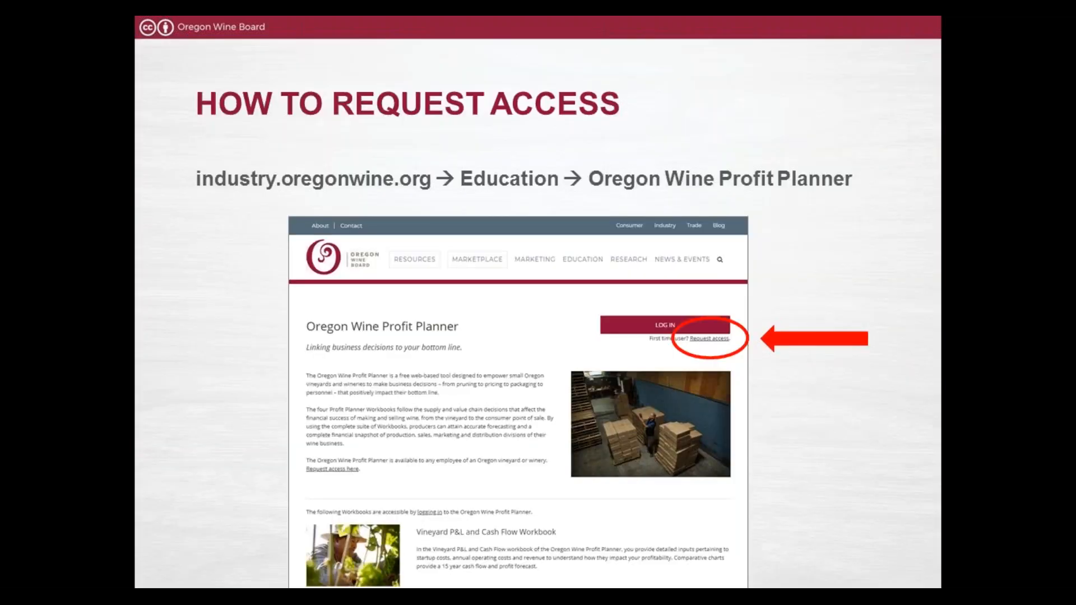